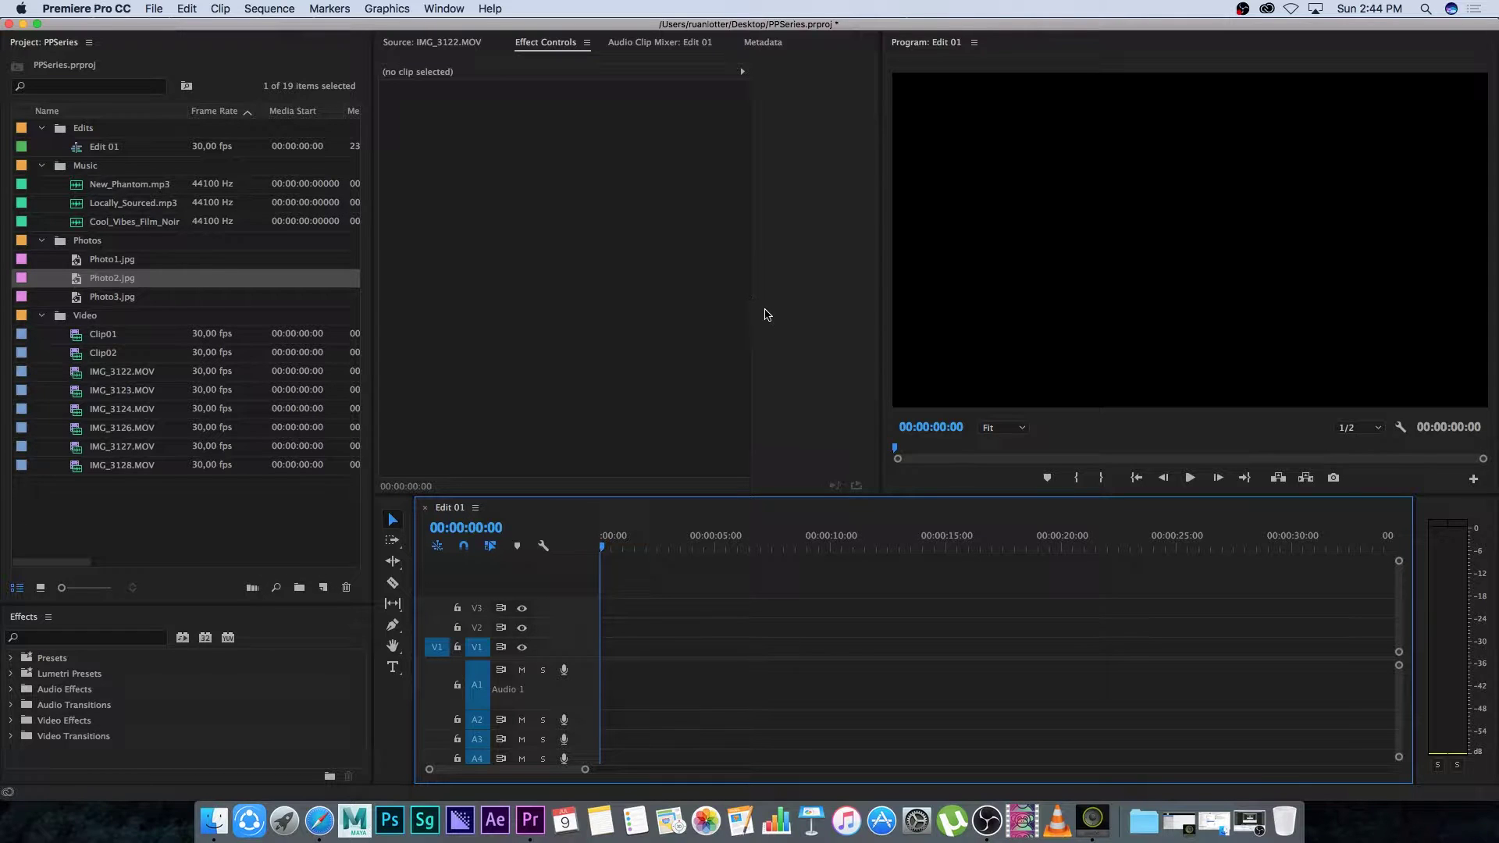
- Save the project, and place Clip01 at the start of video track V1 in the Edit 01 sequence
key(super+s)
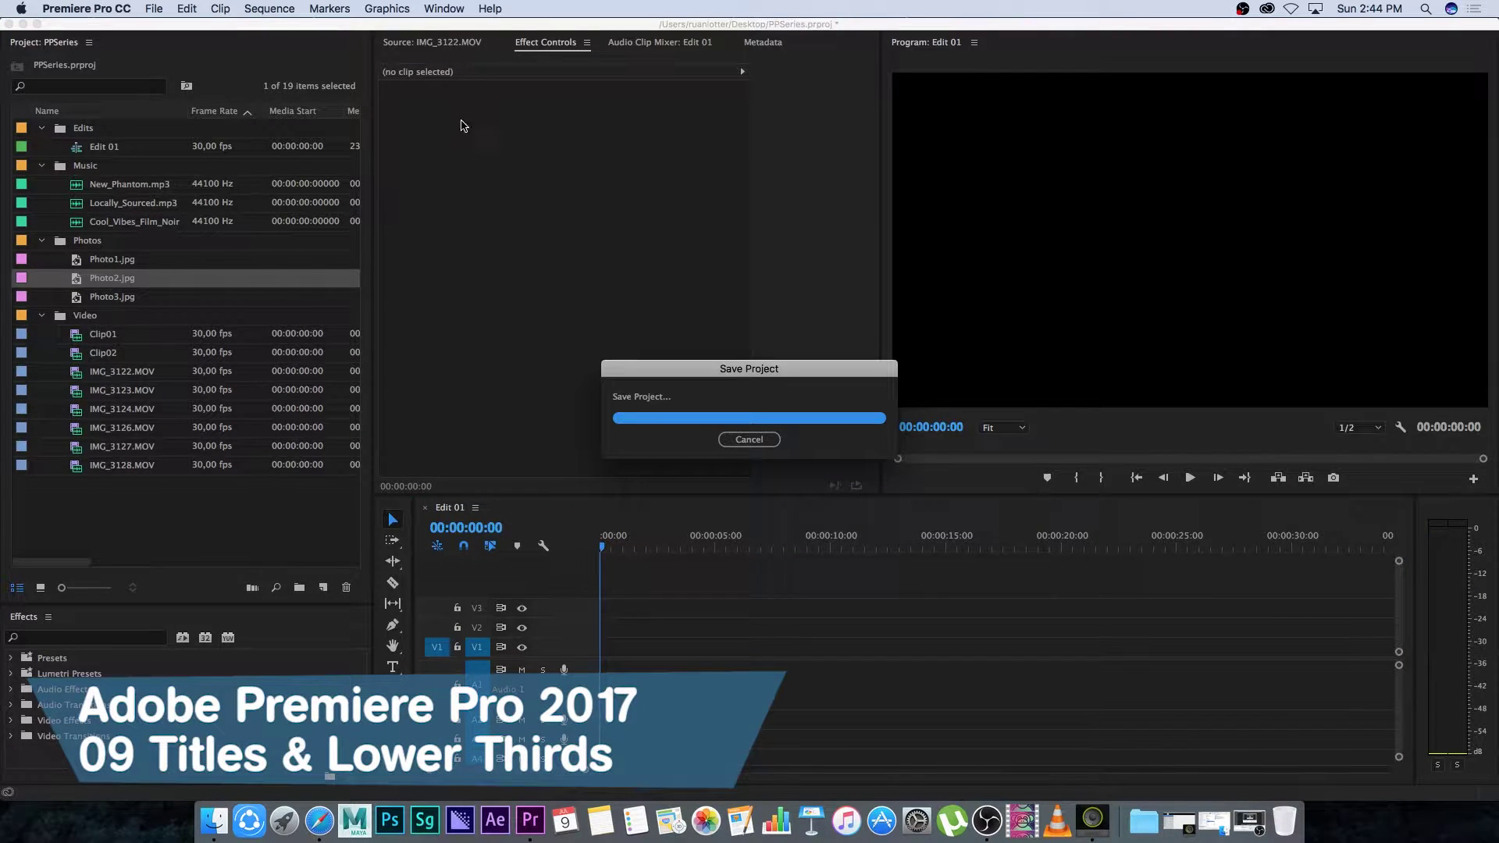
key(shift+2)
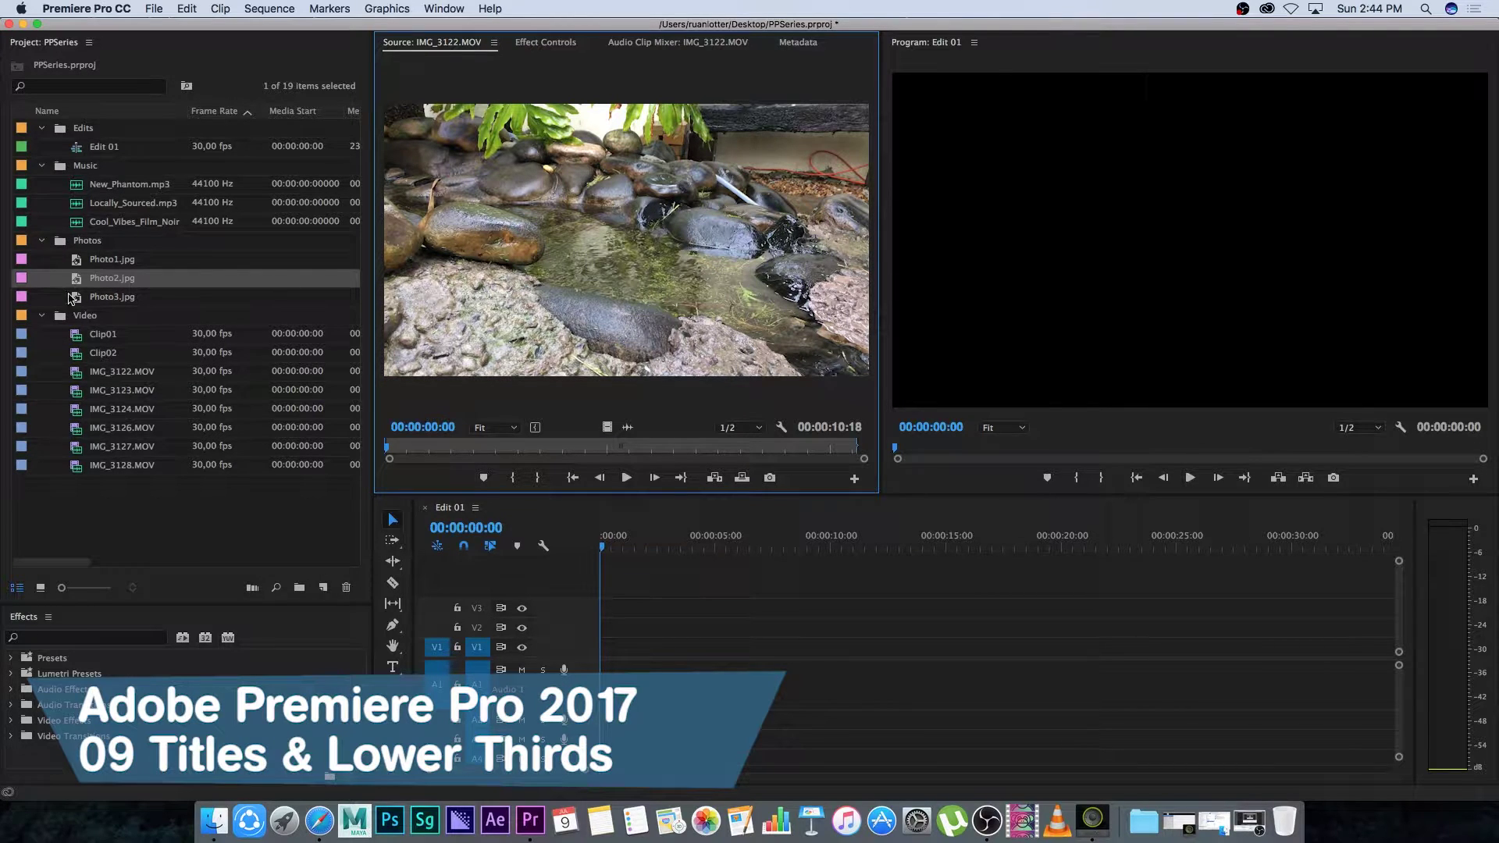
drag(80, 336, 598, 648)
mouse_move(617, 539)
mouse_down()
mouse_move(693, 541)
mouse_move(602, 545)
mouse_up()
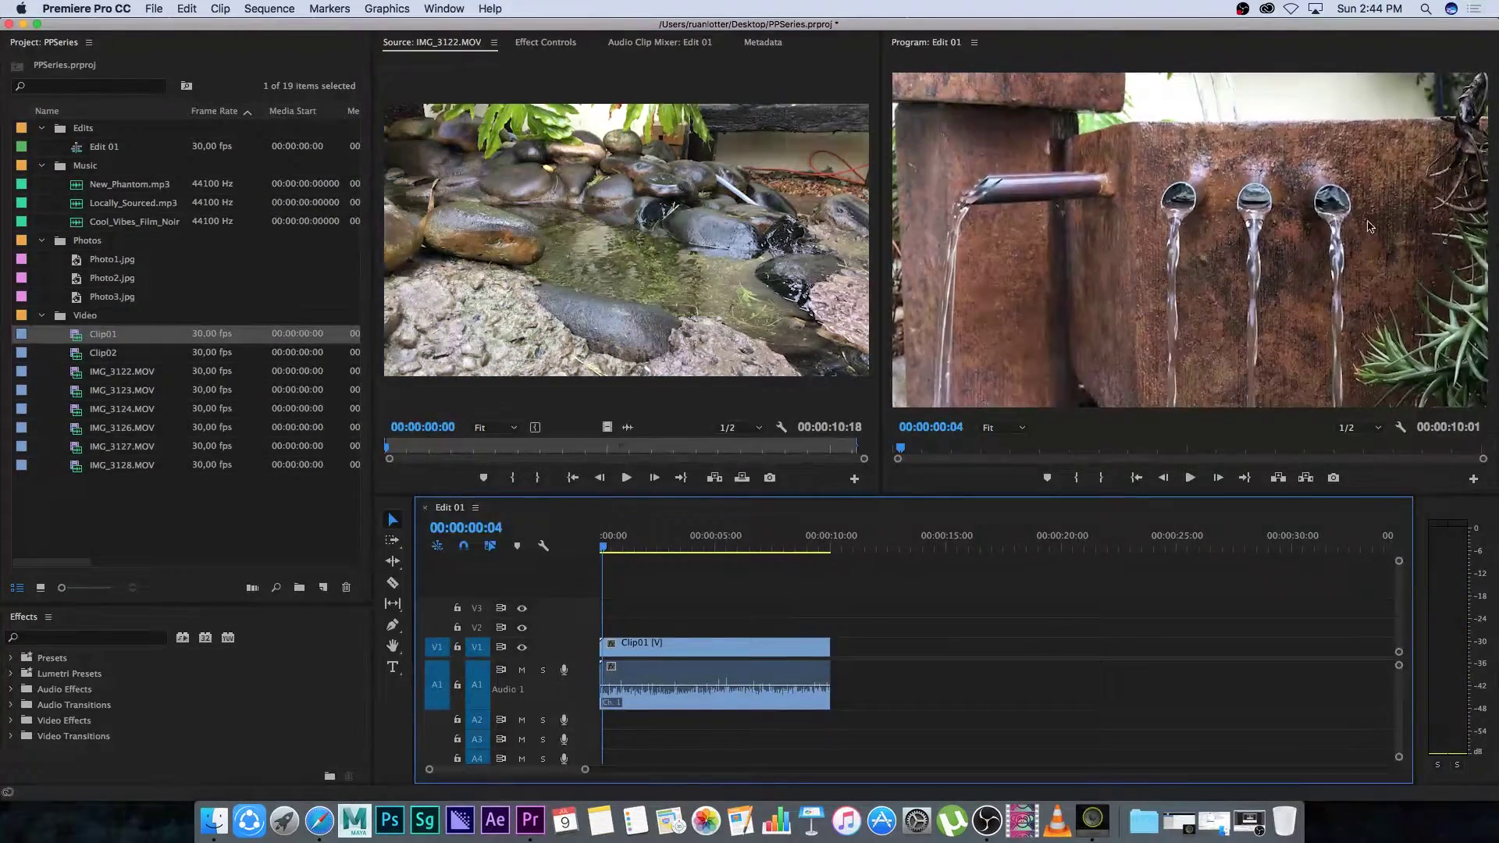
- Collapse the Video, Photos, Music and Edits bins in the project
click(234, 532)
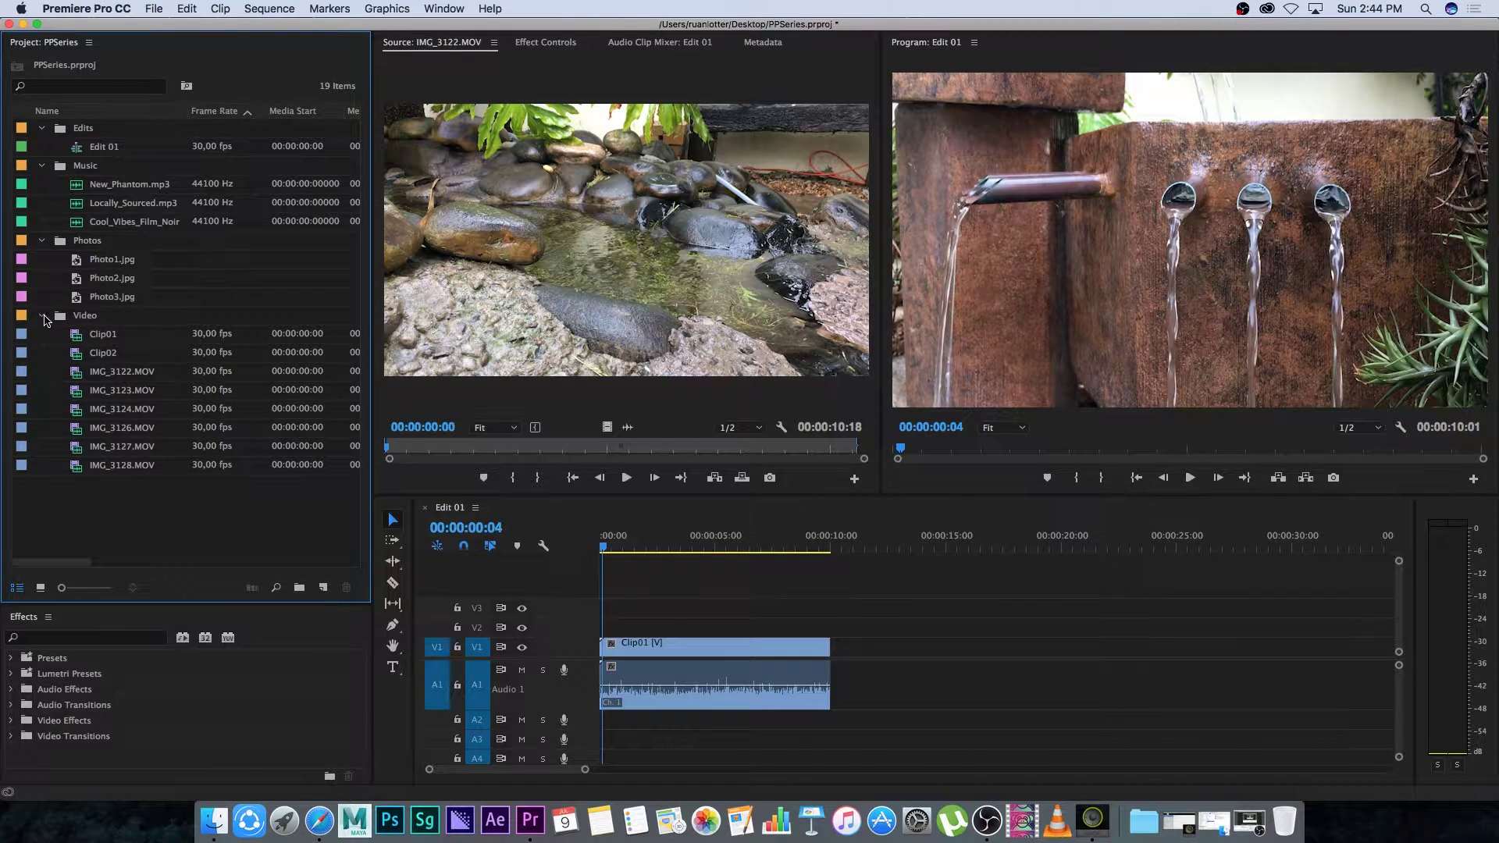
click(42, 315)
click(41, 240)
click(41, 166)
click(42, 128)
- Create a new bin named Titles at the top level of the project
right_click(142, 293)
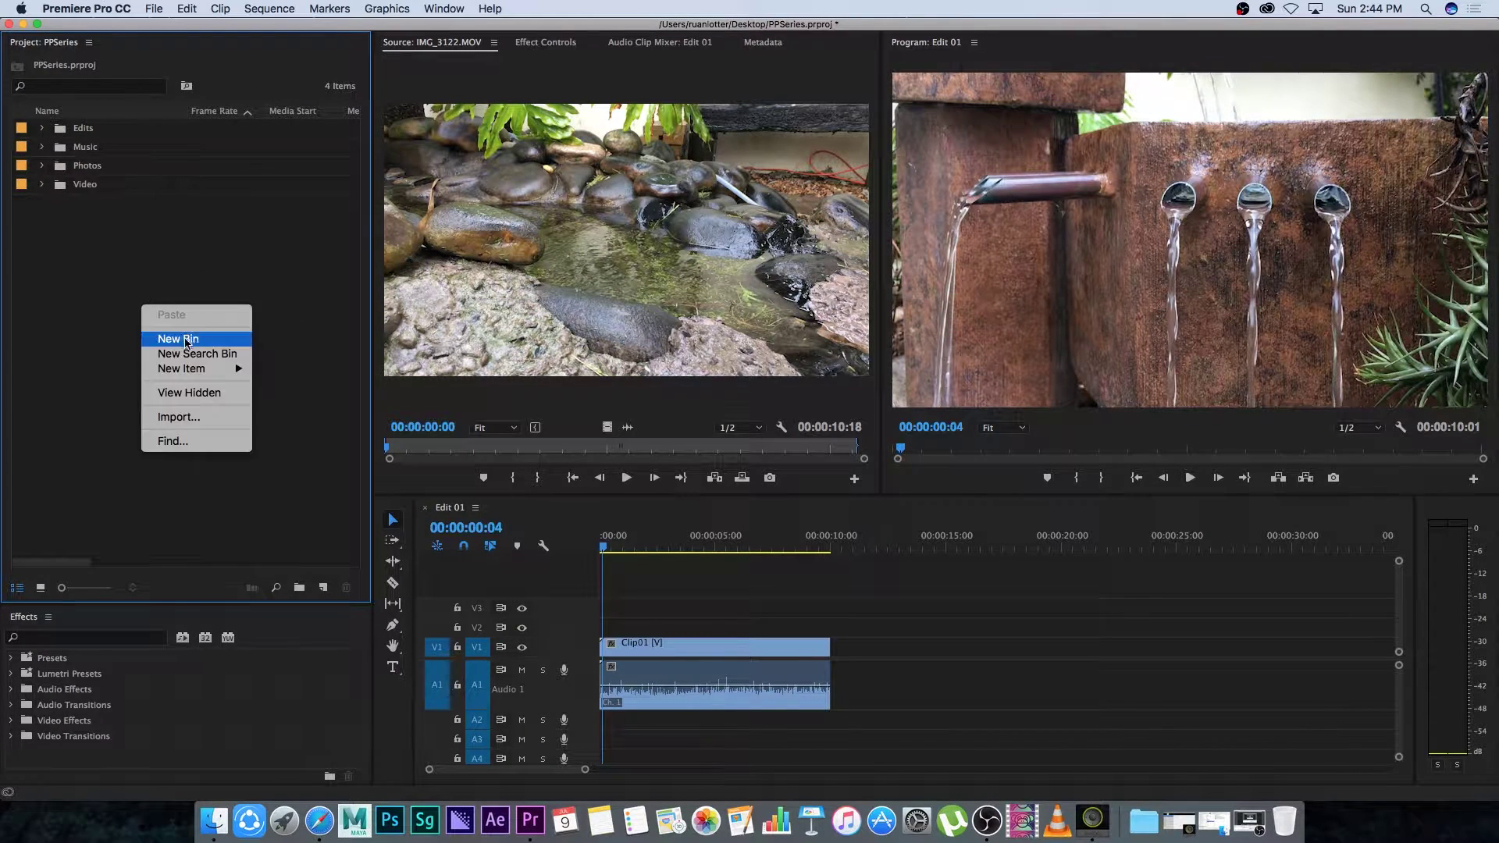
click(176, 343)
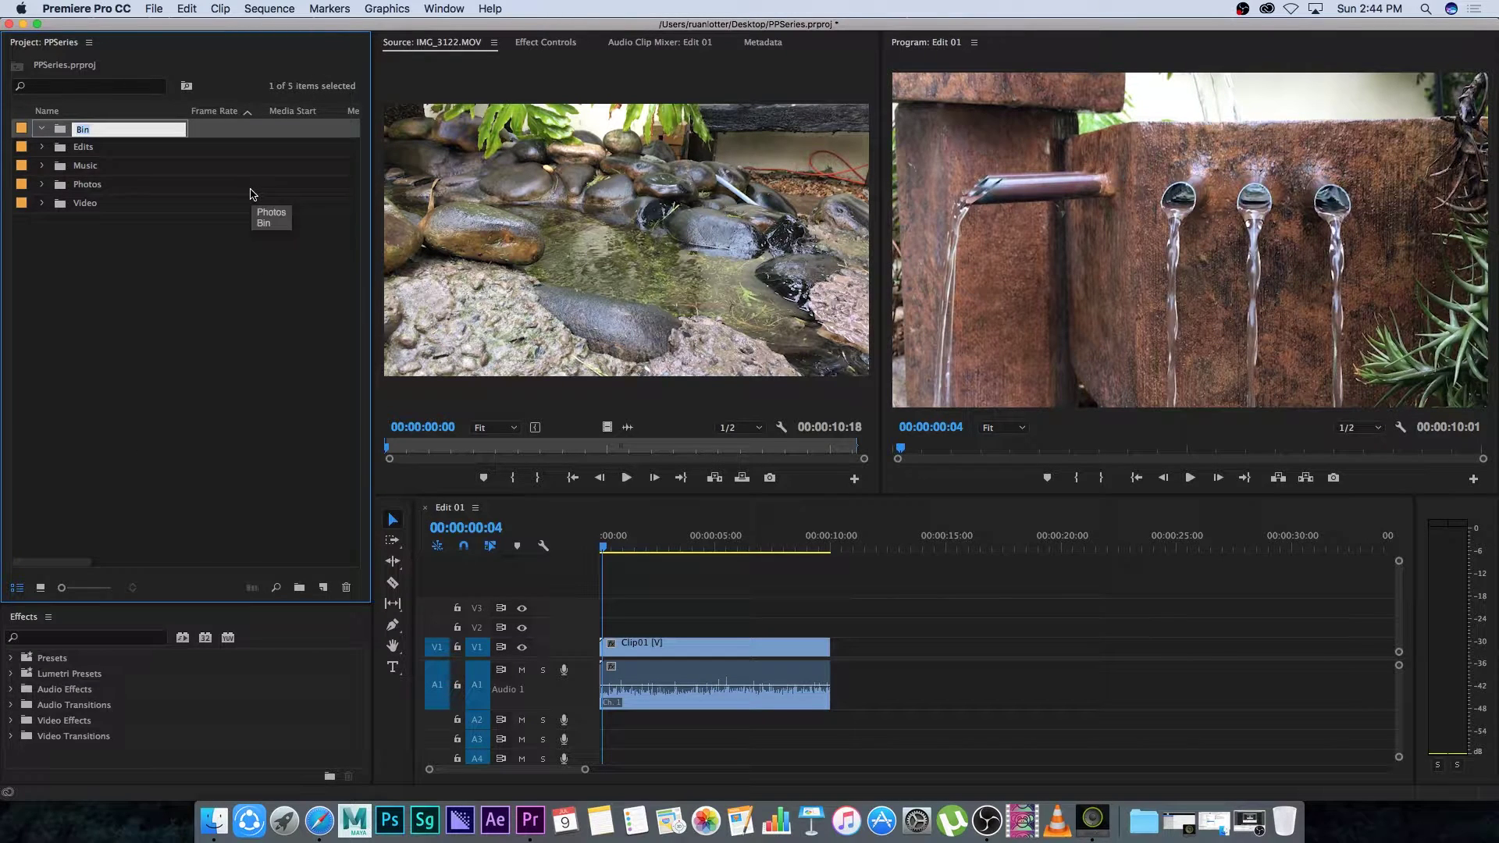
text(Titles)
key(Tab)
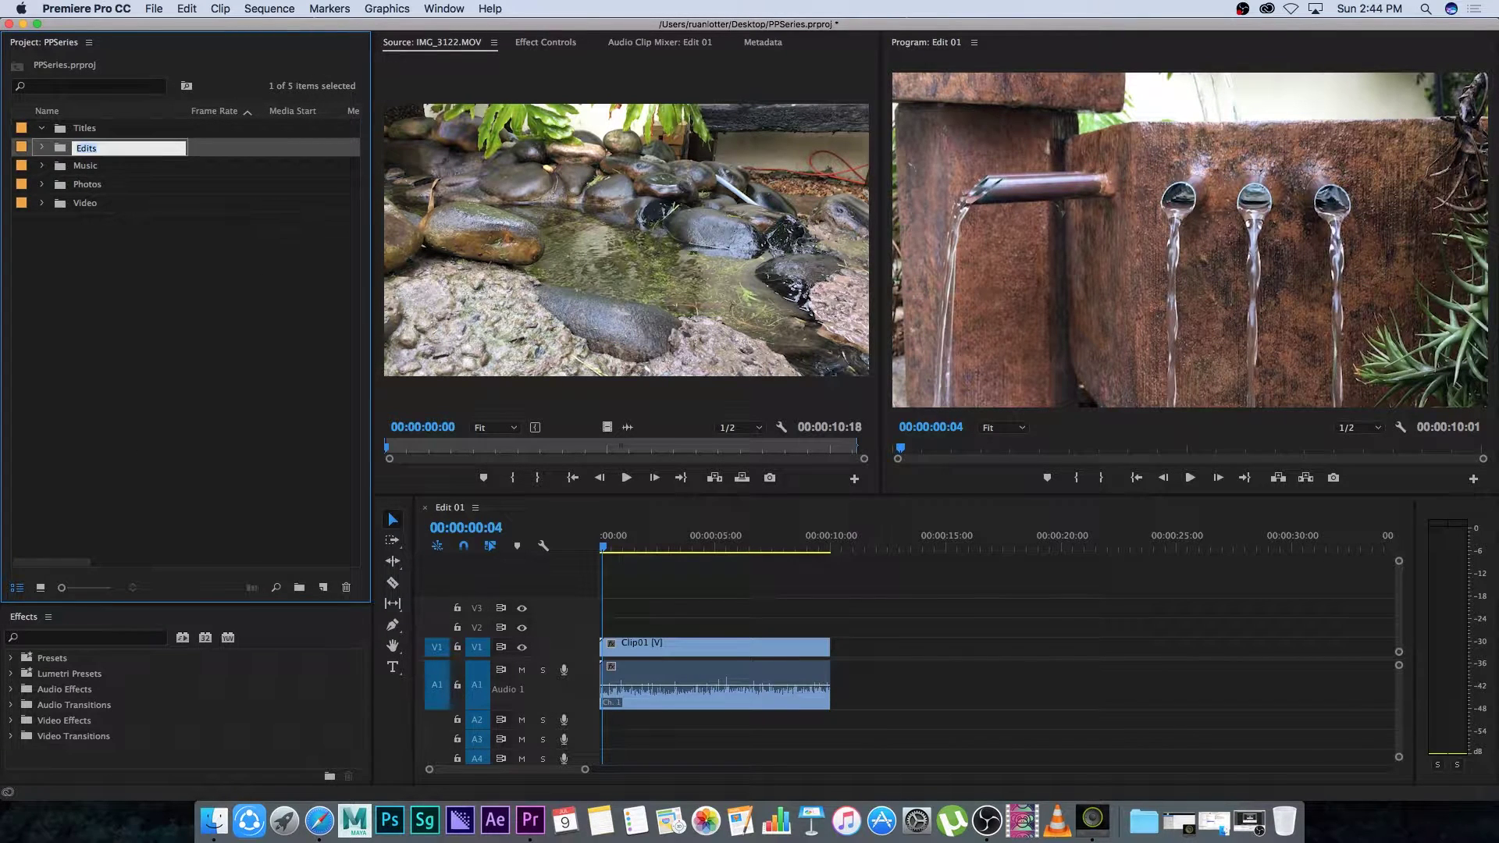
click(294, 278)
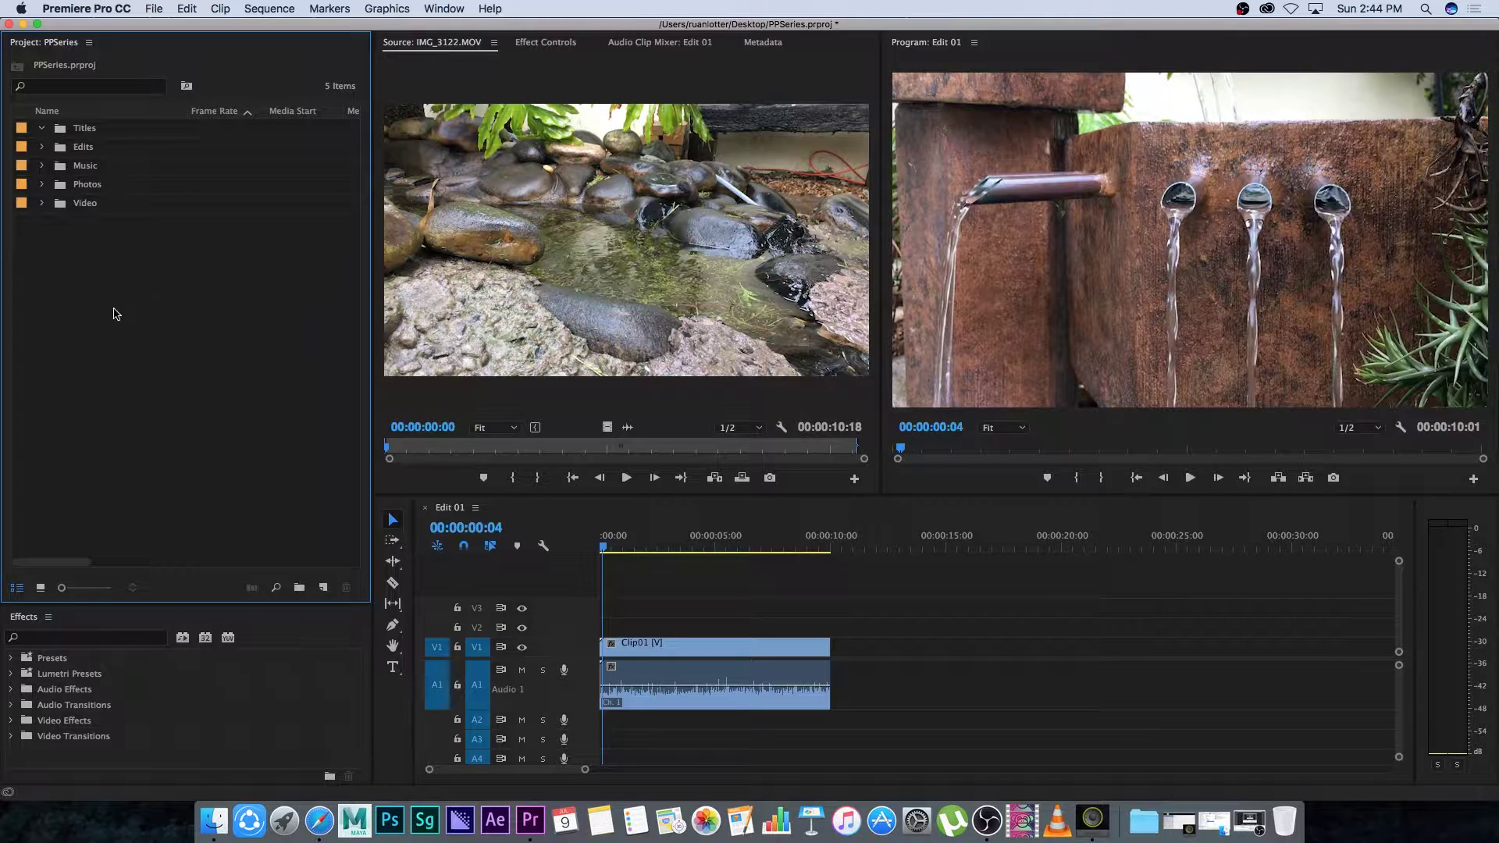
- Create a new legacy title named Main Title with the default video settings
click(154, 8)
mouse_move(170, 28)
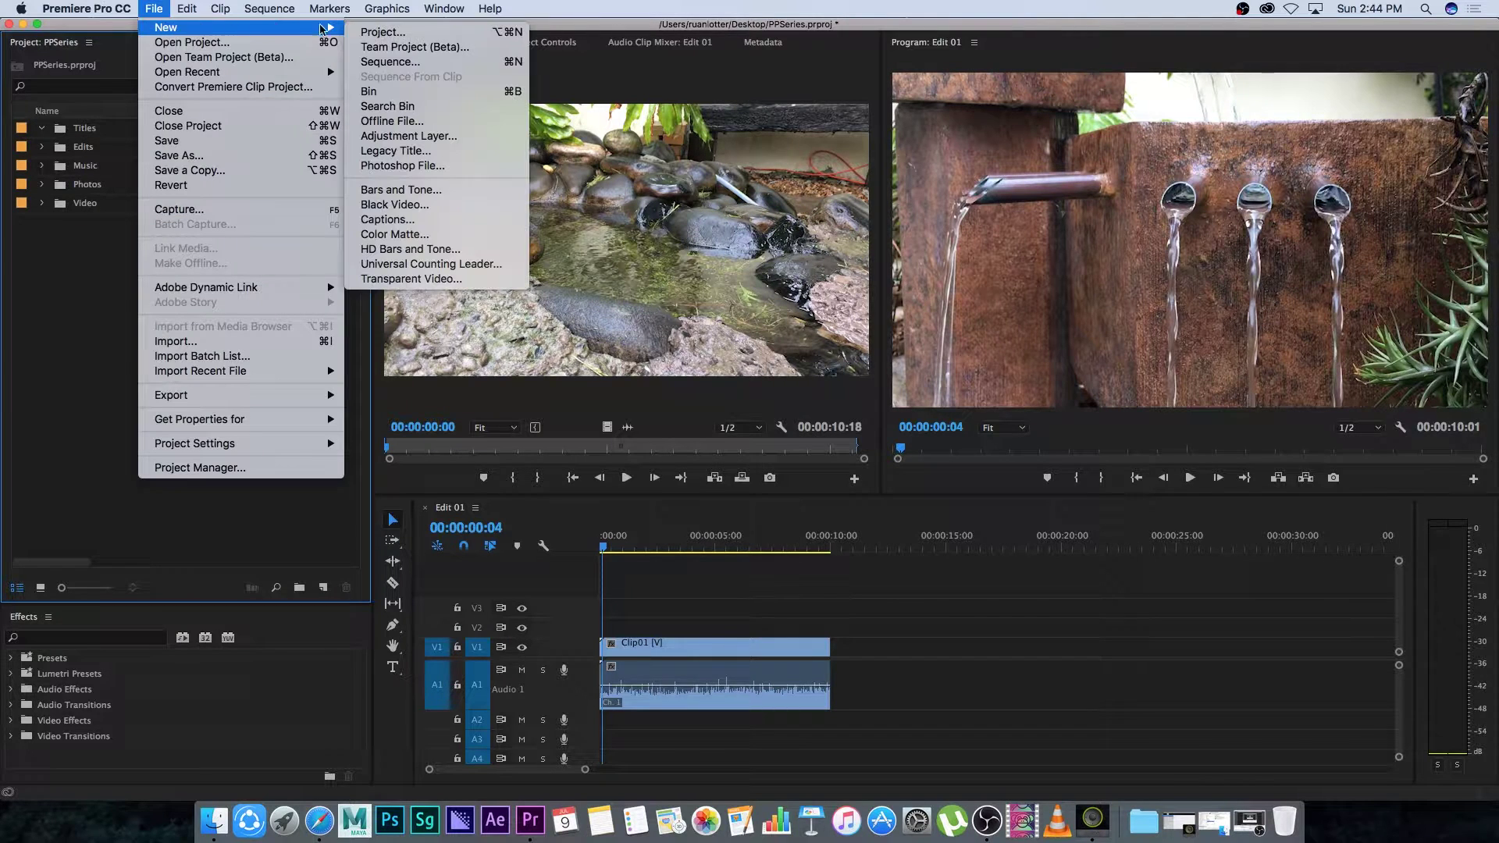
click(410, 154)
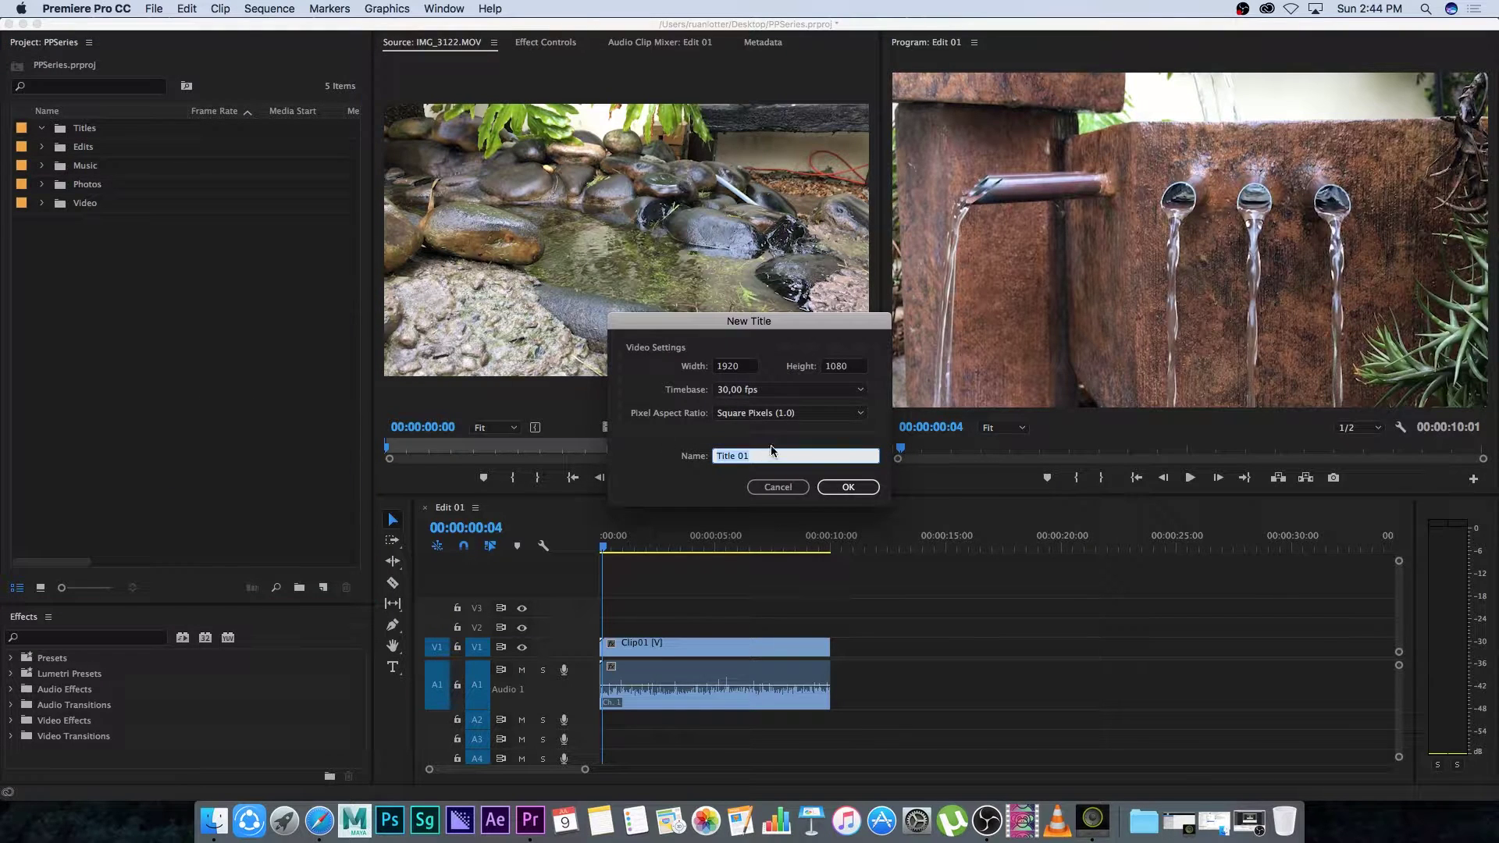
click(753, 456)
drag(752, 456, 691, 456)
text(Main)
drag(777, 328, 697, 310)
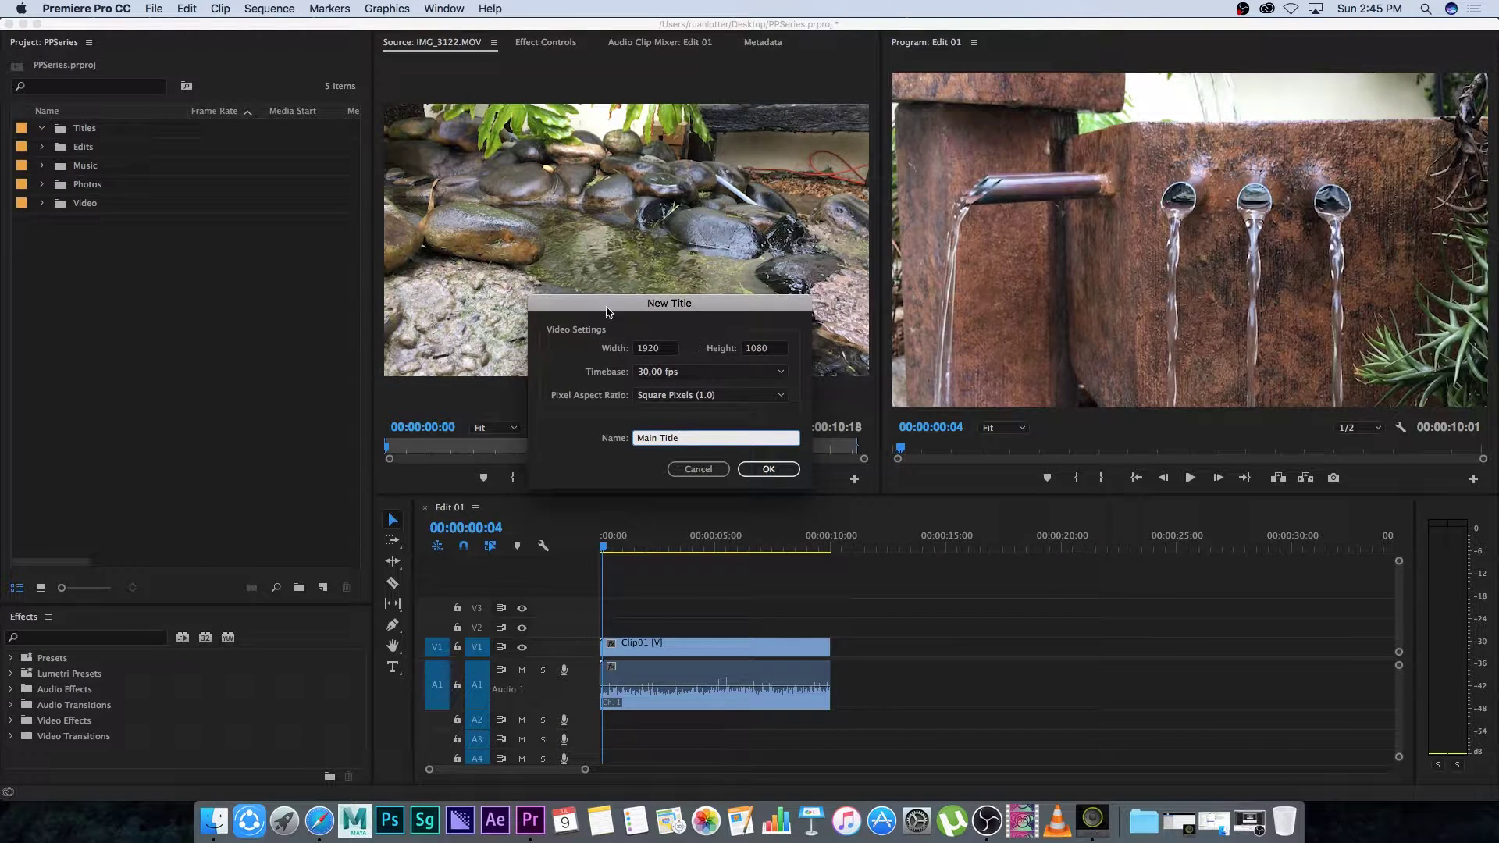
click(767, 469)
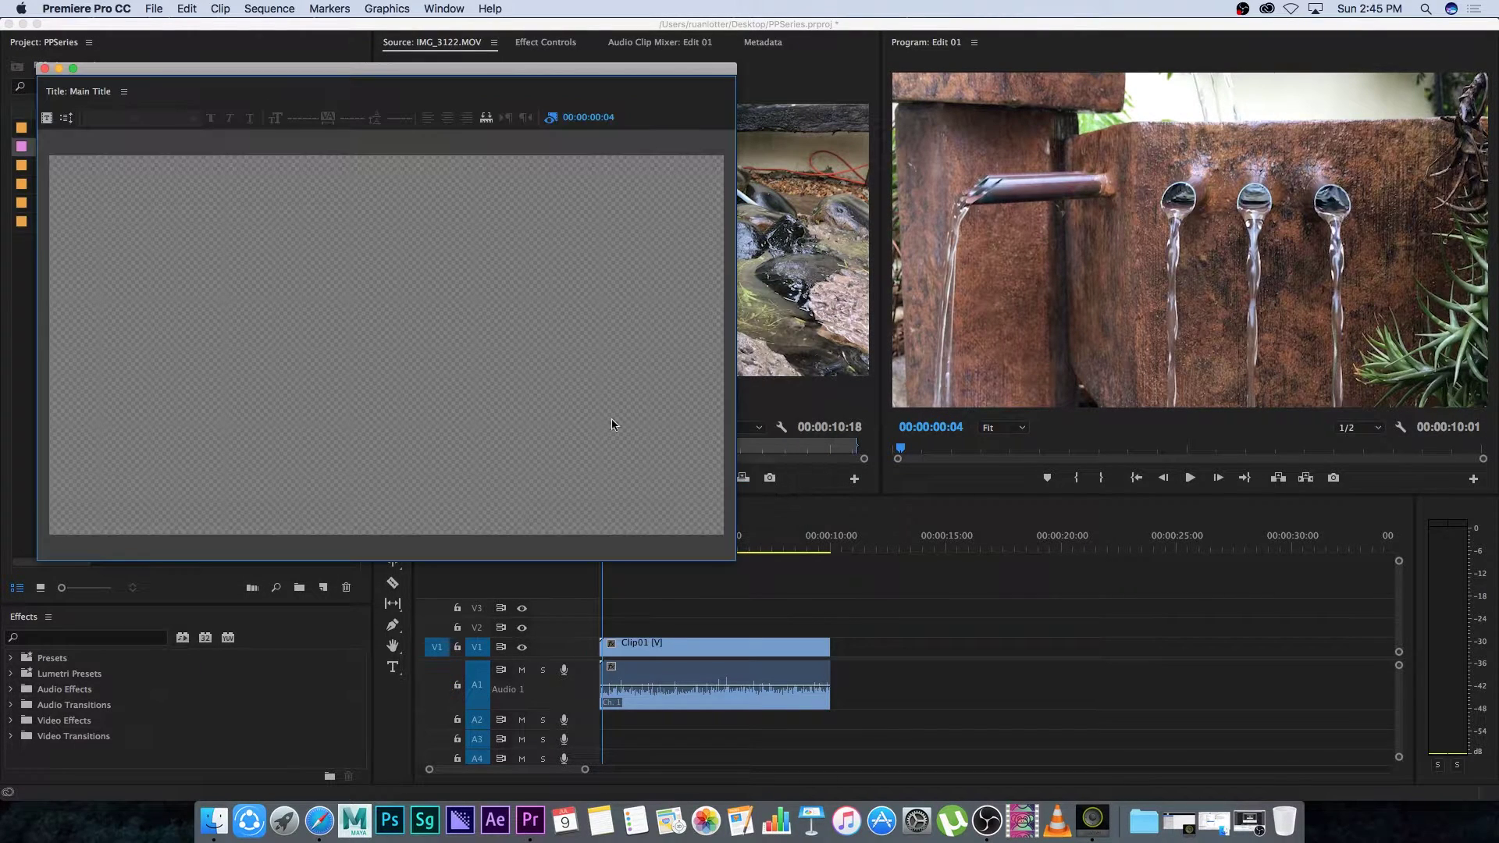
- Reposition and enlarge the title editor window so its canvas, styles and properties are fully accessible
drag(267, 70, 625, 72)
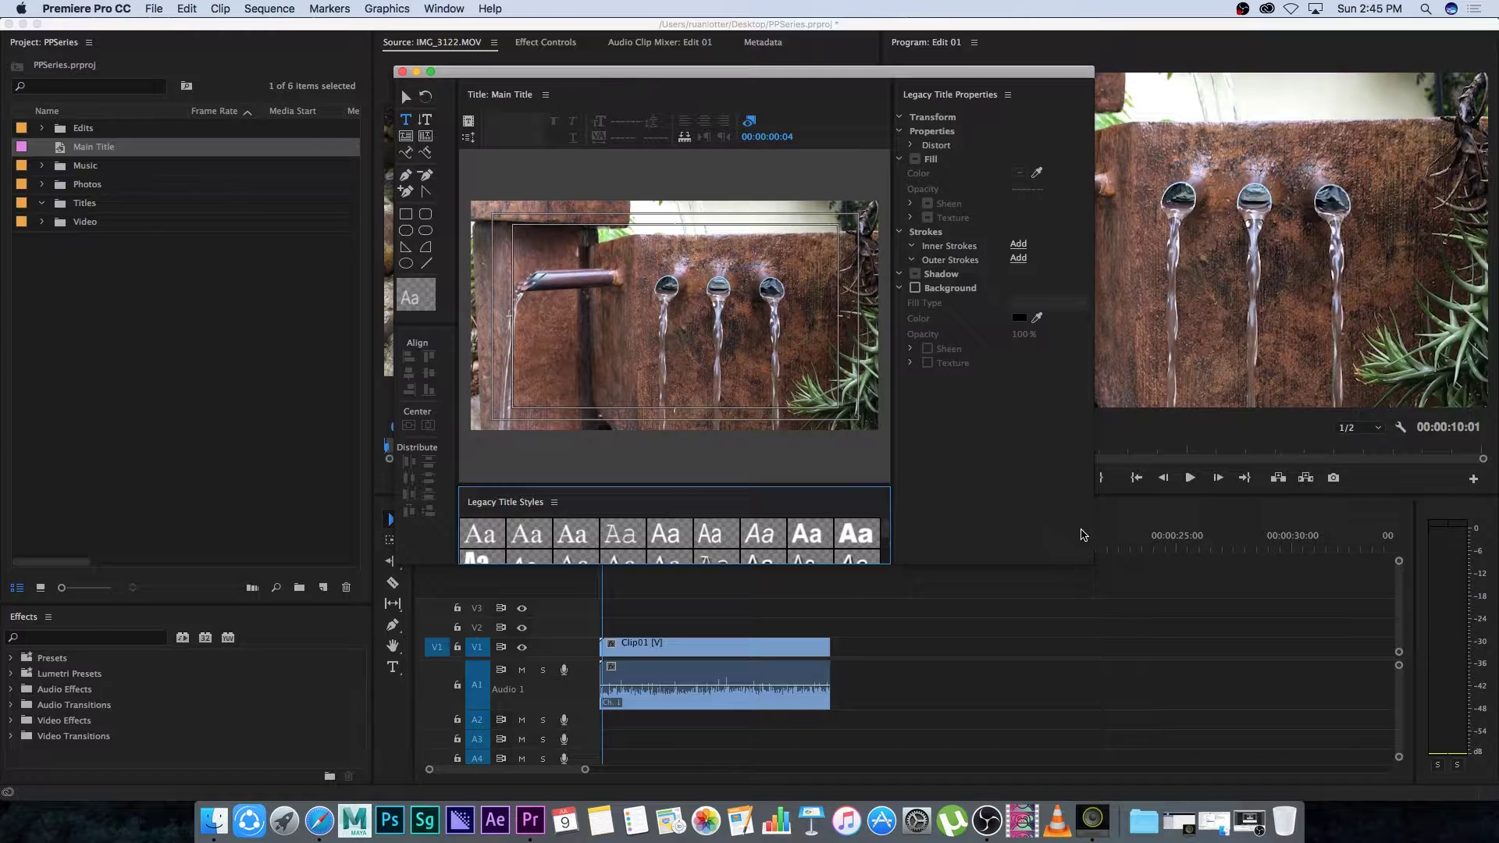
drag(1092, 566, 1265, 606)
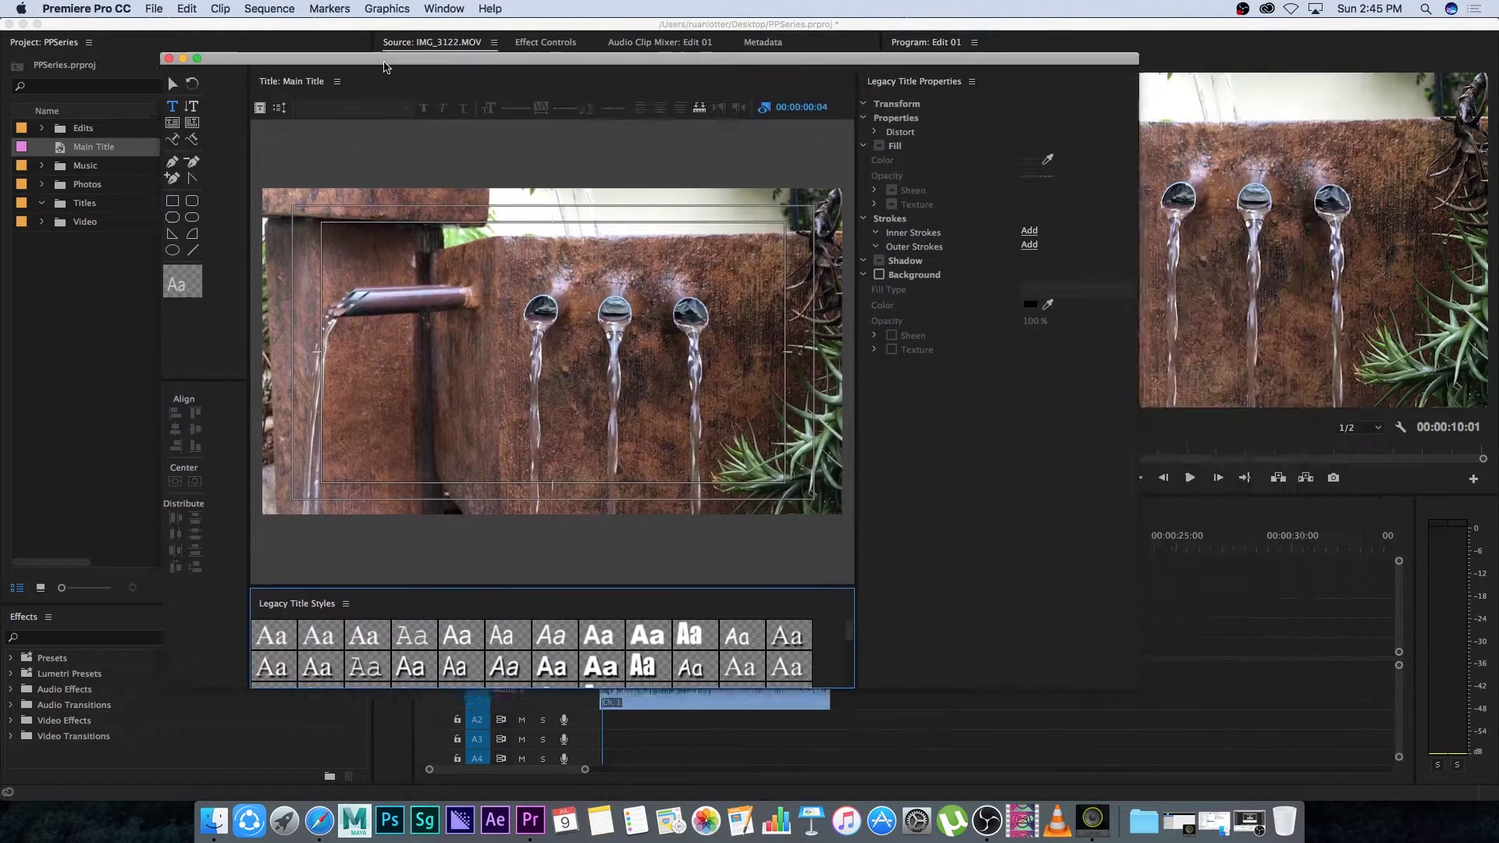
drag(1108, 683, 1359, 758)
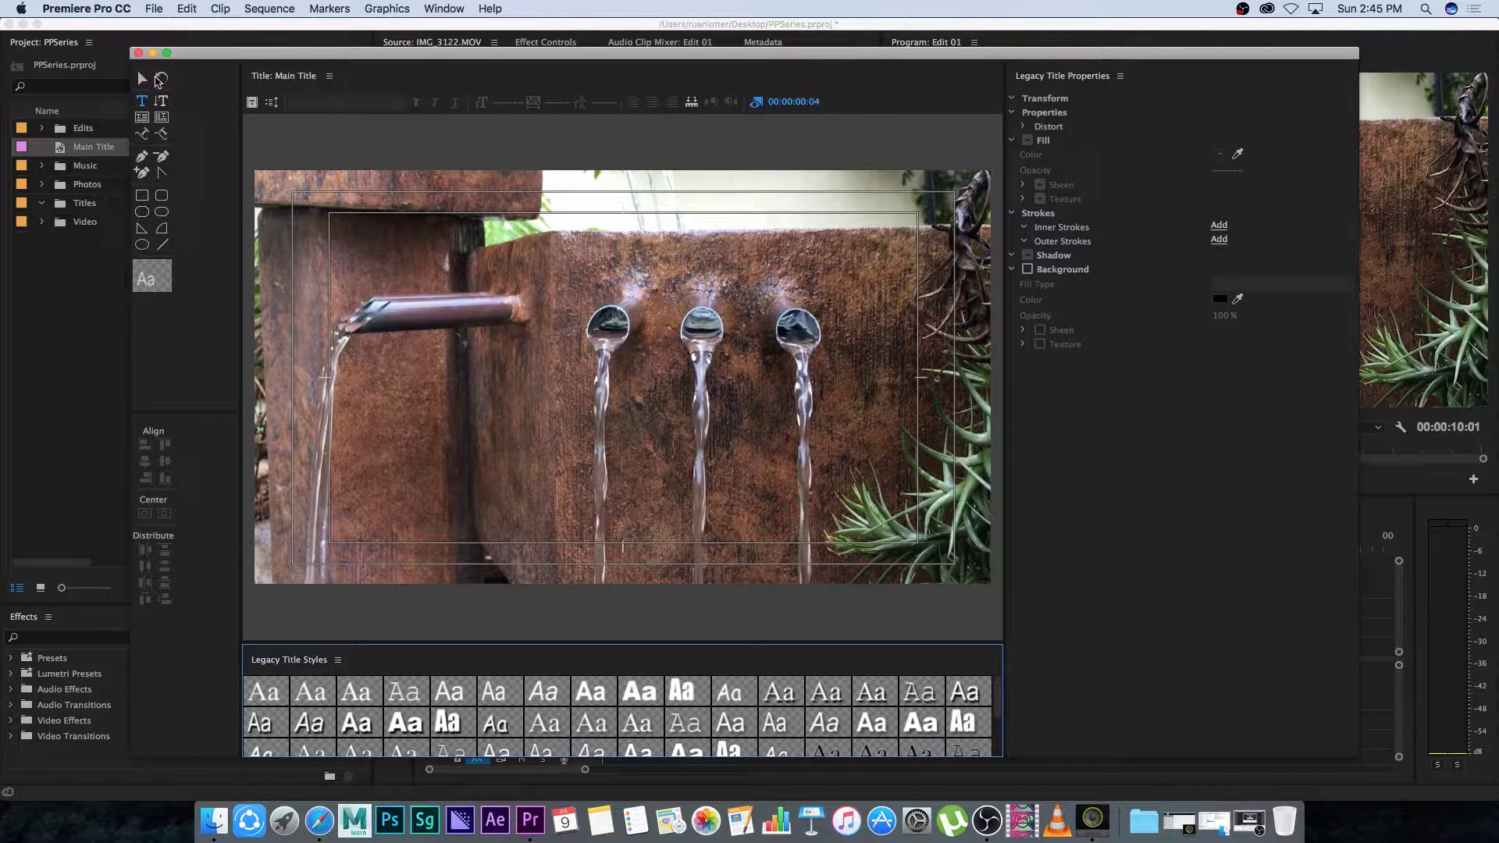
- Add the text "My Movie" to the title with the Type tool and move it nearer the middle of the frame
click(143, 117)
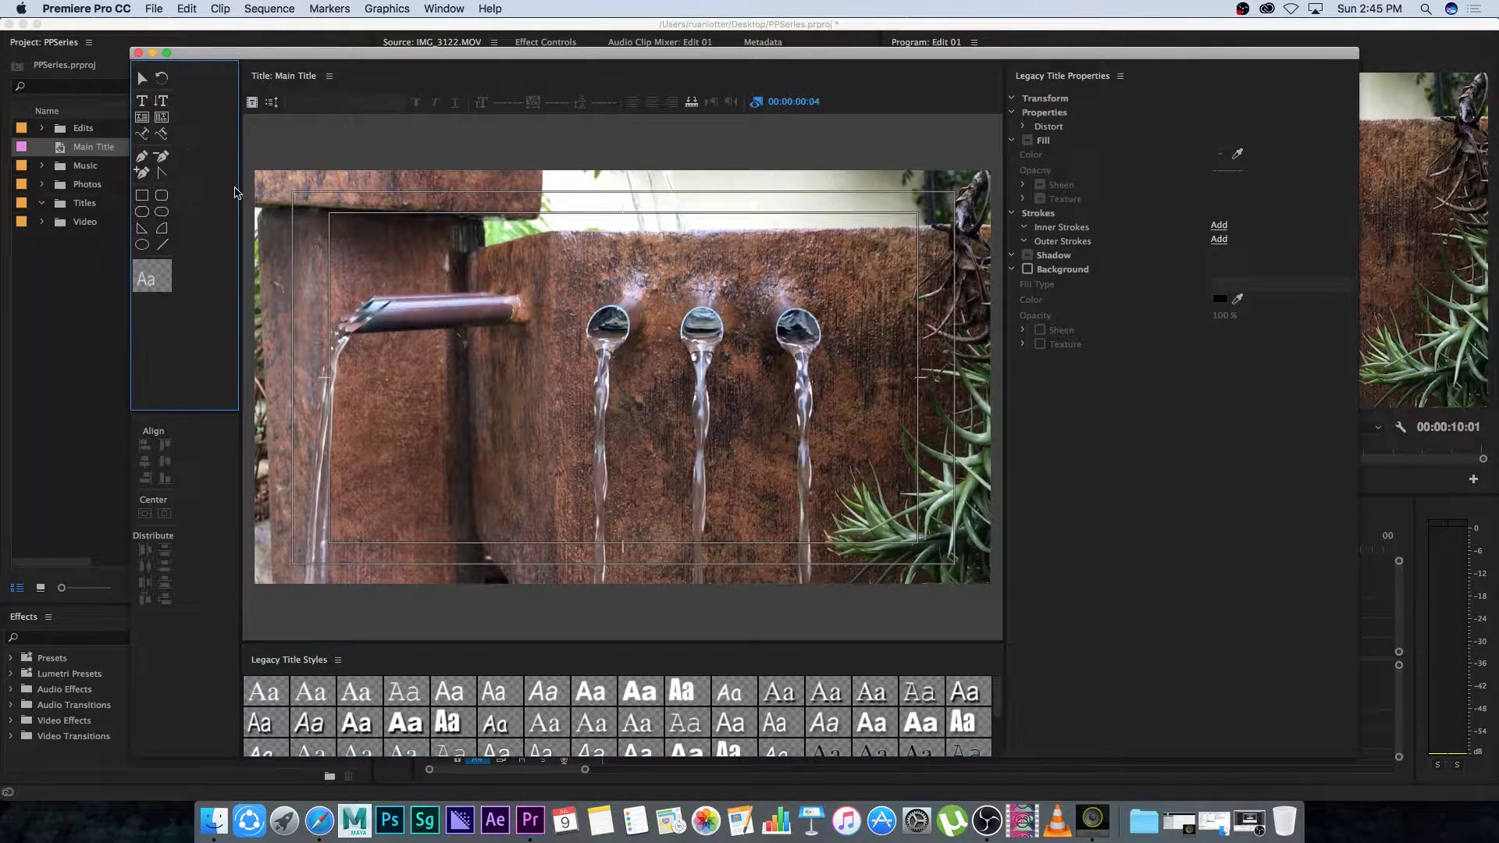
click(142, 100)
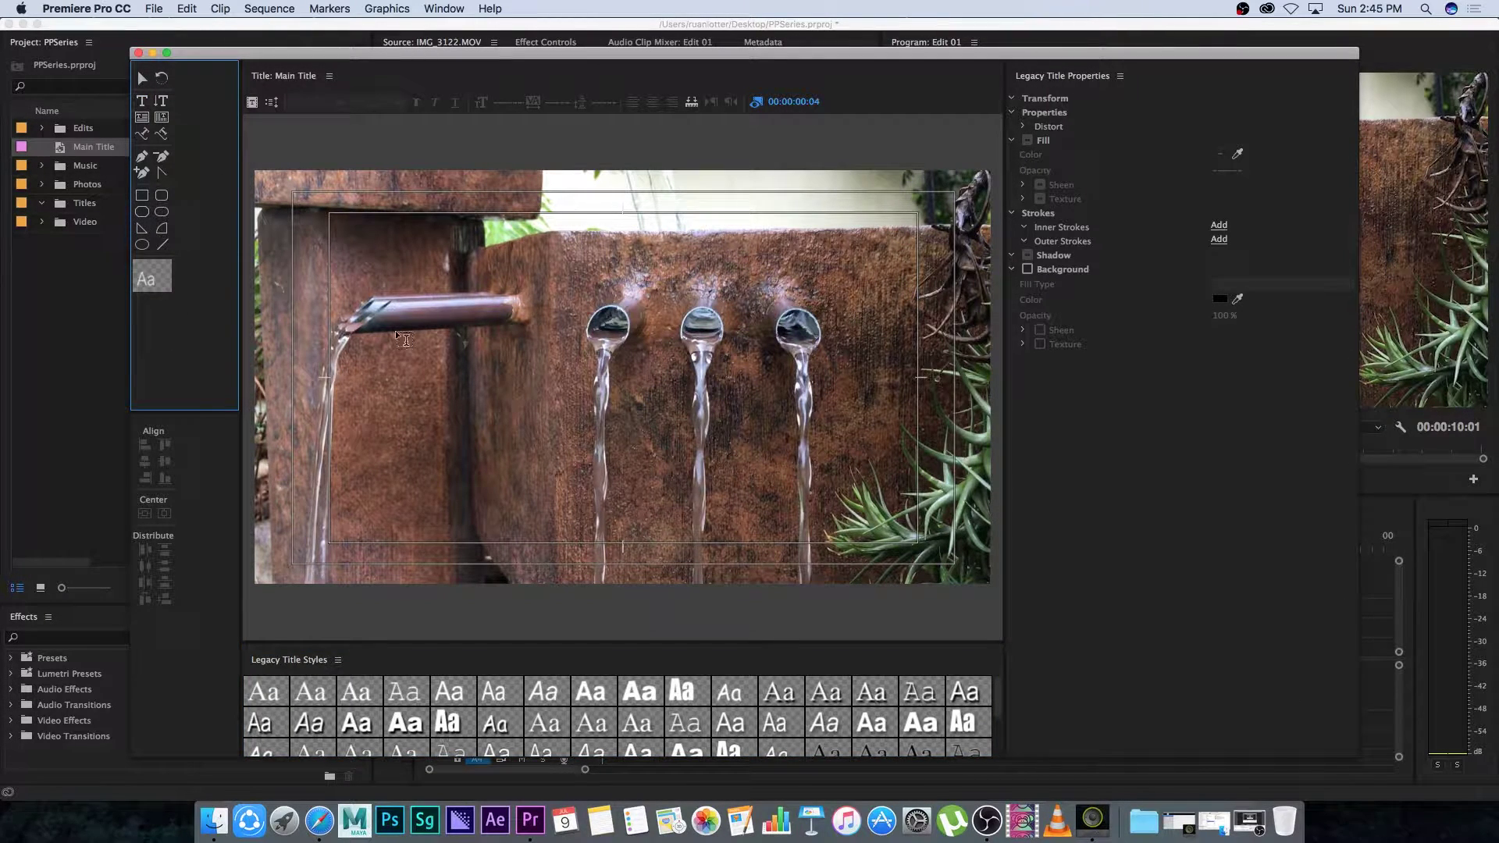
click(467, 356)
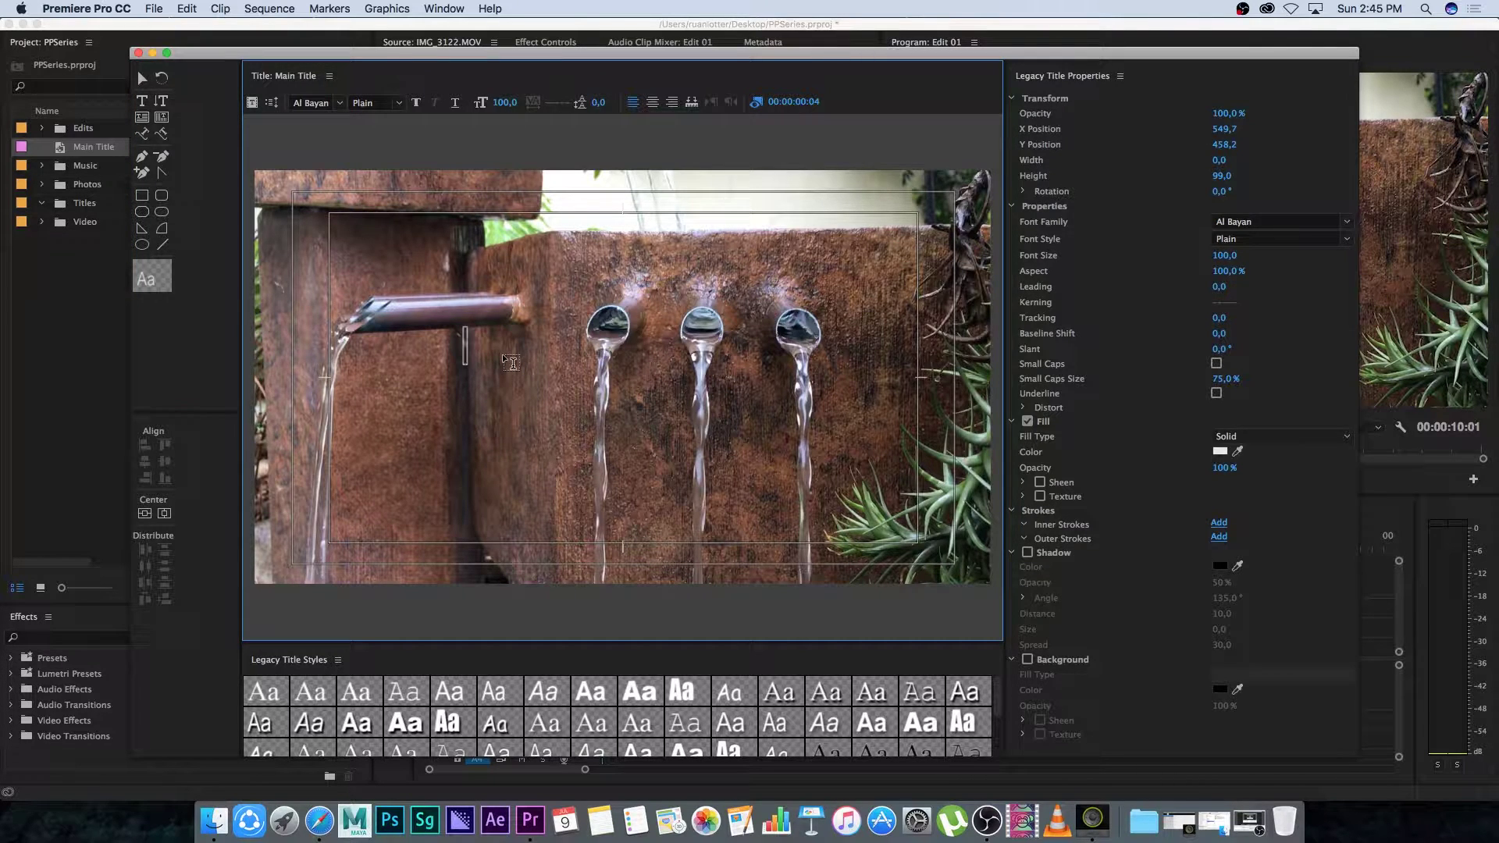
text(My Movie)
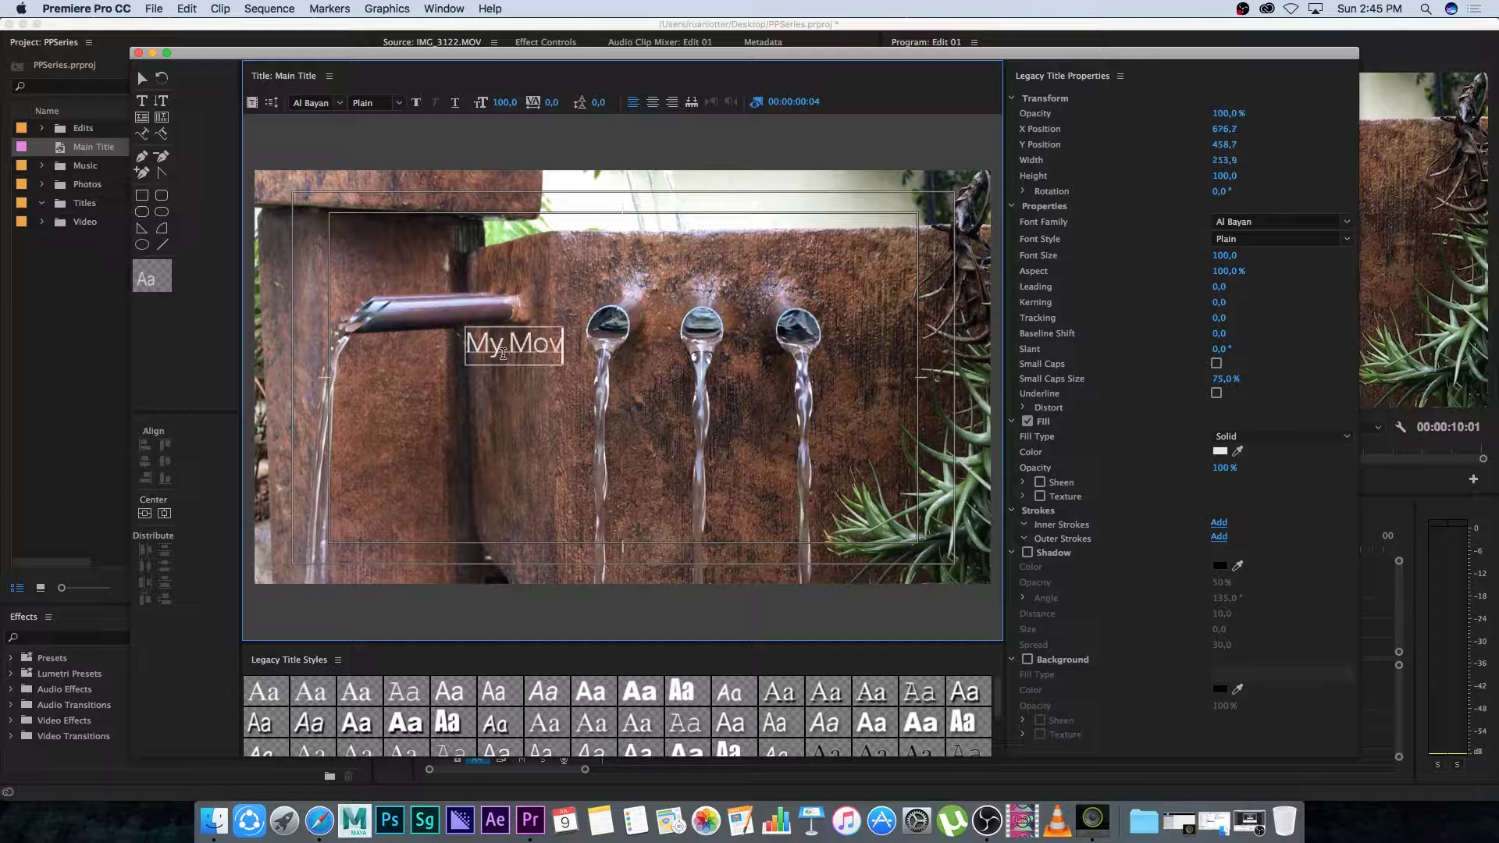
click(141, 79)
drag(486, 347, 573, 326)
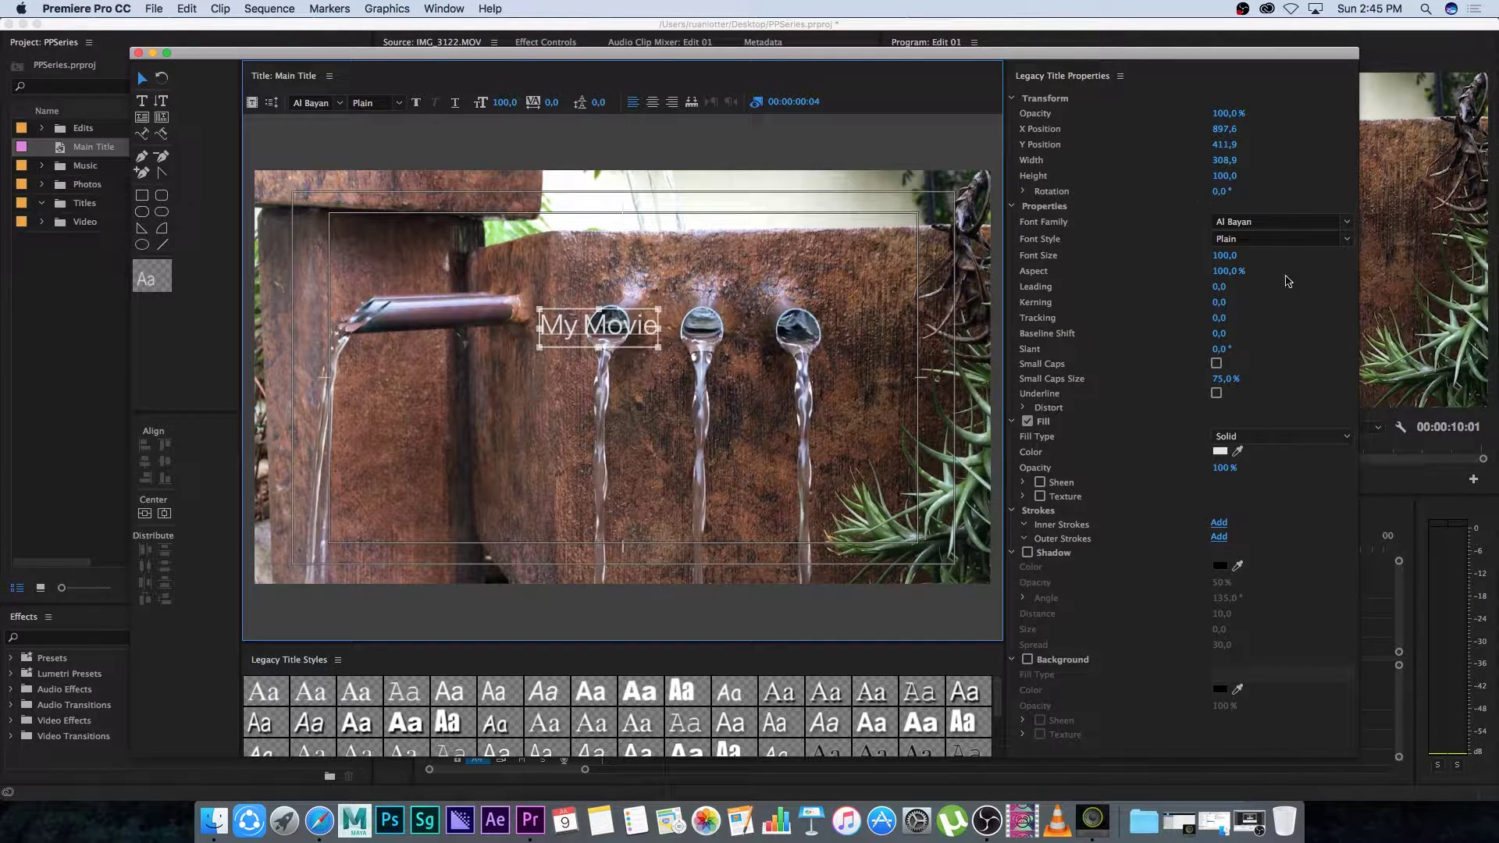
- Set the "My Movie" text's font family to Impact
click(1349, 225)
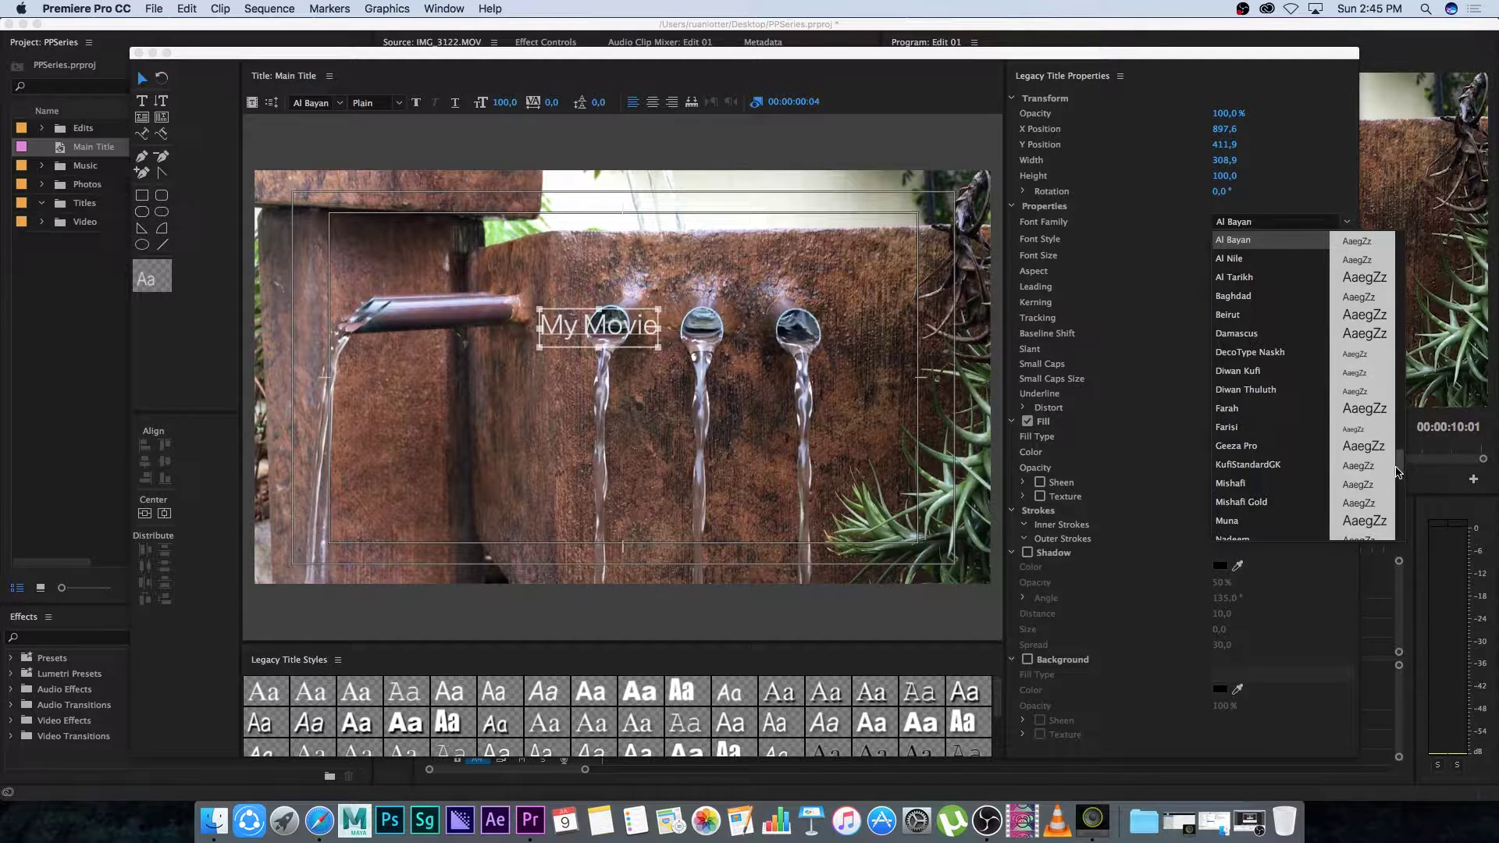
scroll(1403, 338, down, 10)
scroll(1403, 338, up, 5)
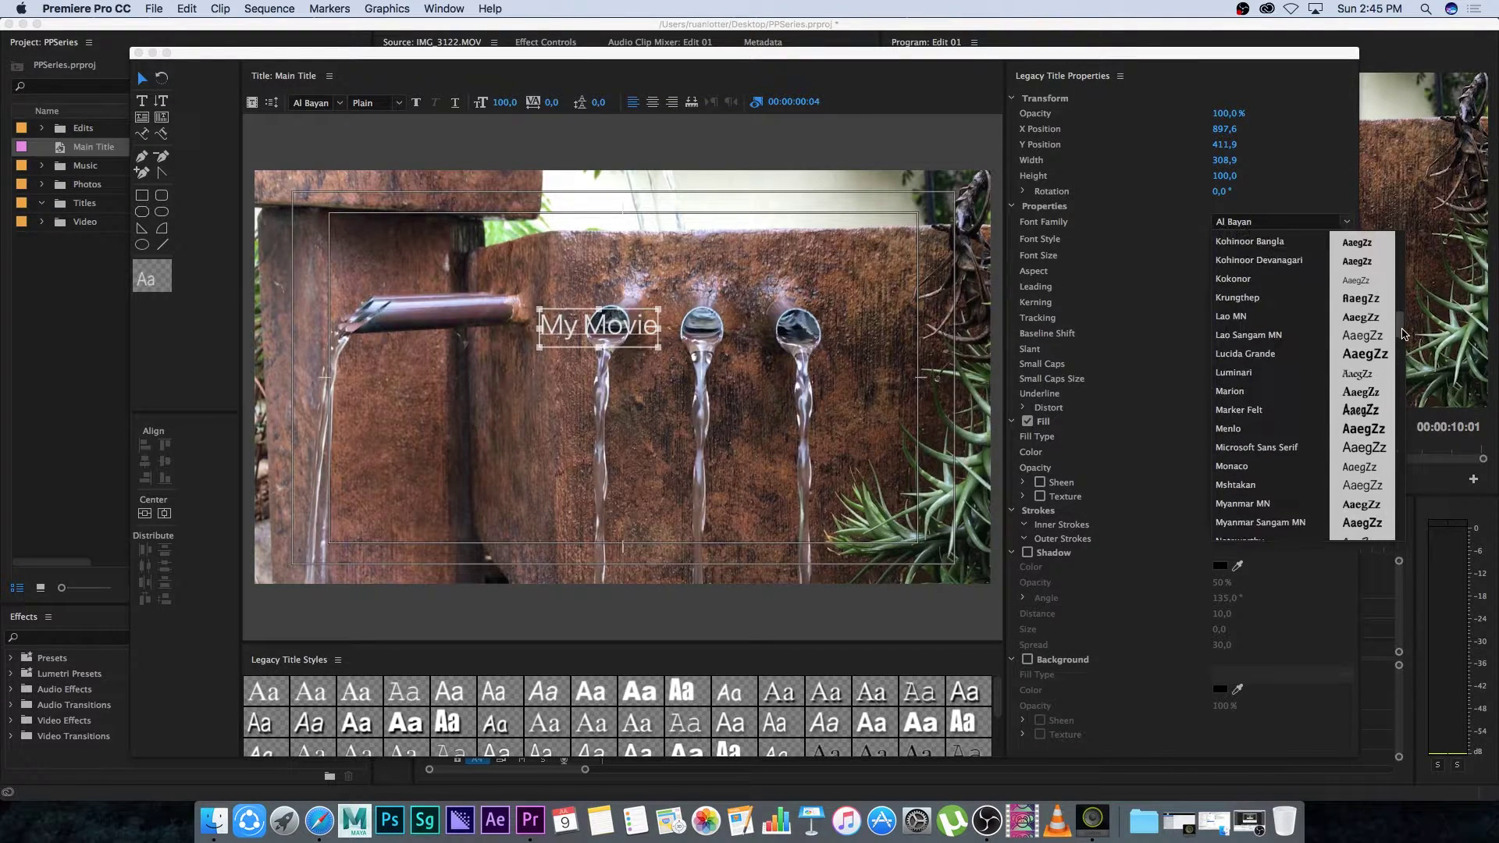
scroll(1401, 315, up, 3)
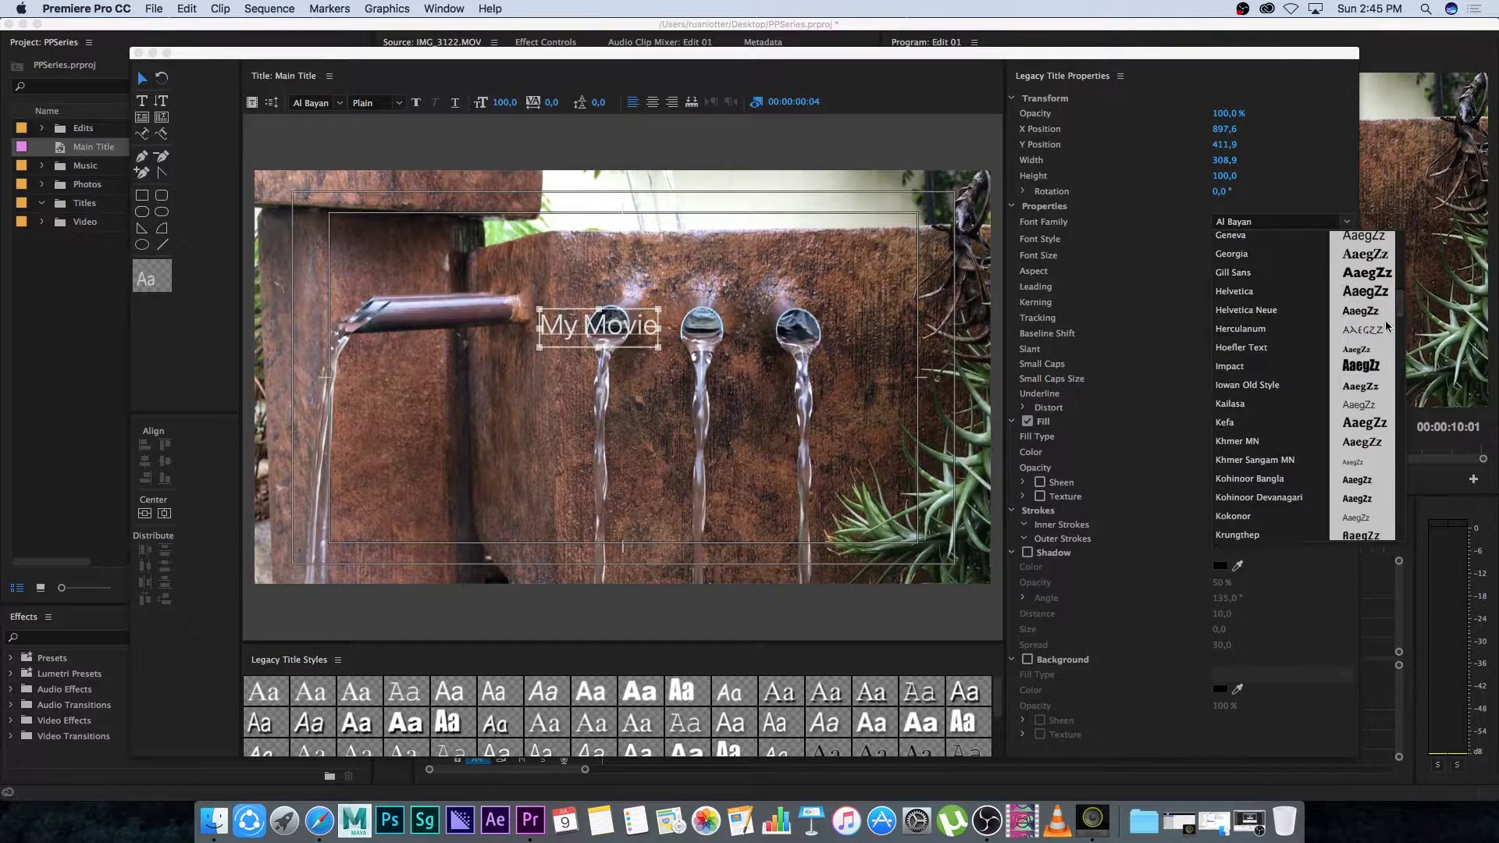
click(1252, 376)
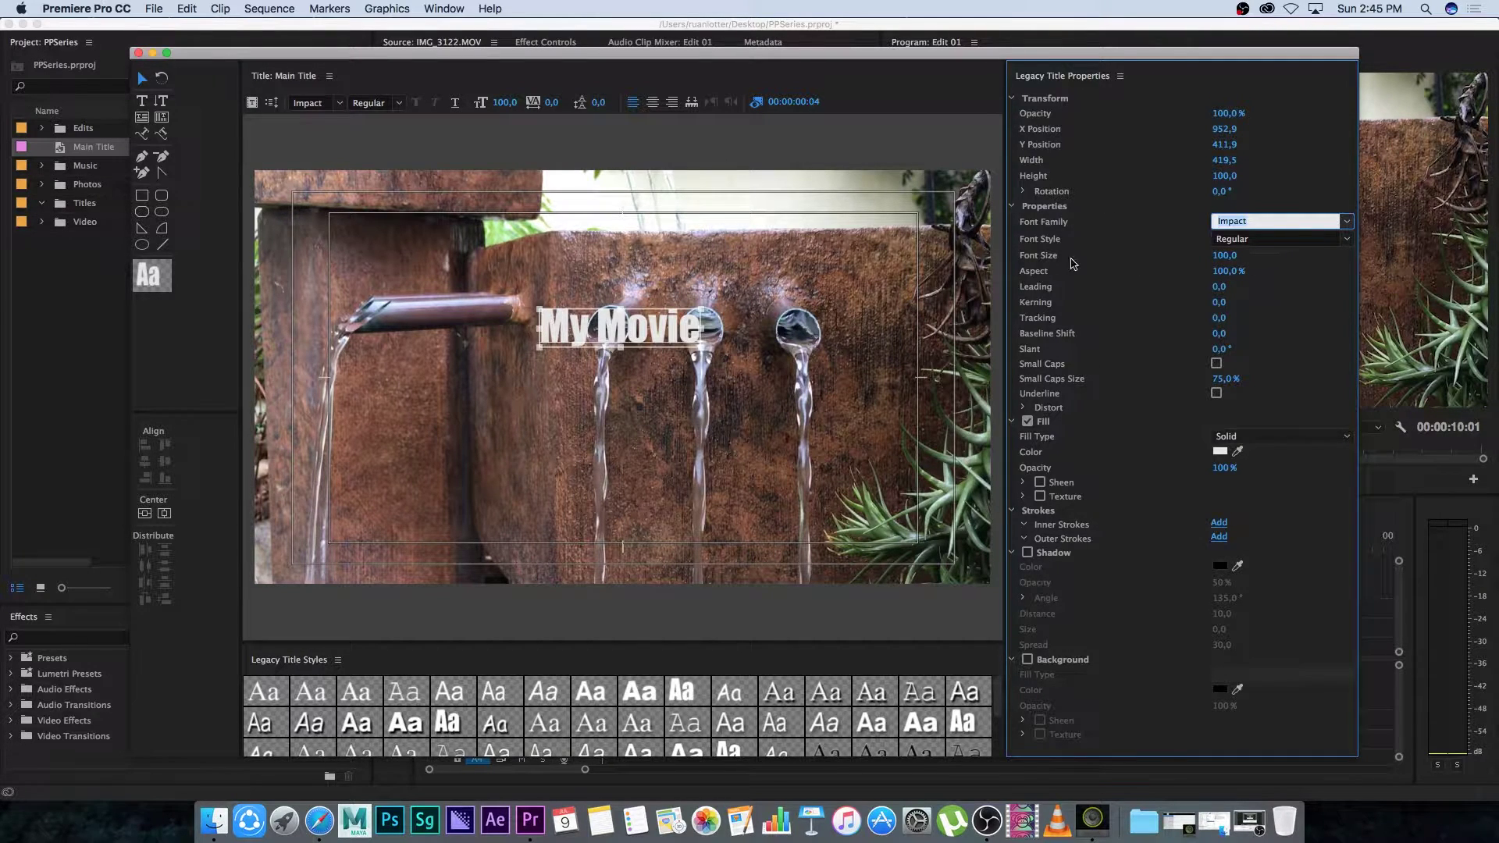
- Fill the "My Movie" text with yellow (F0FF00) and enlarge it to a font size of 226
drag(1222, 258, 1267, 321)
click(1220, 453)
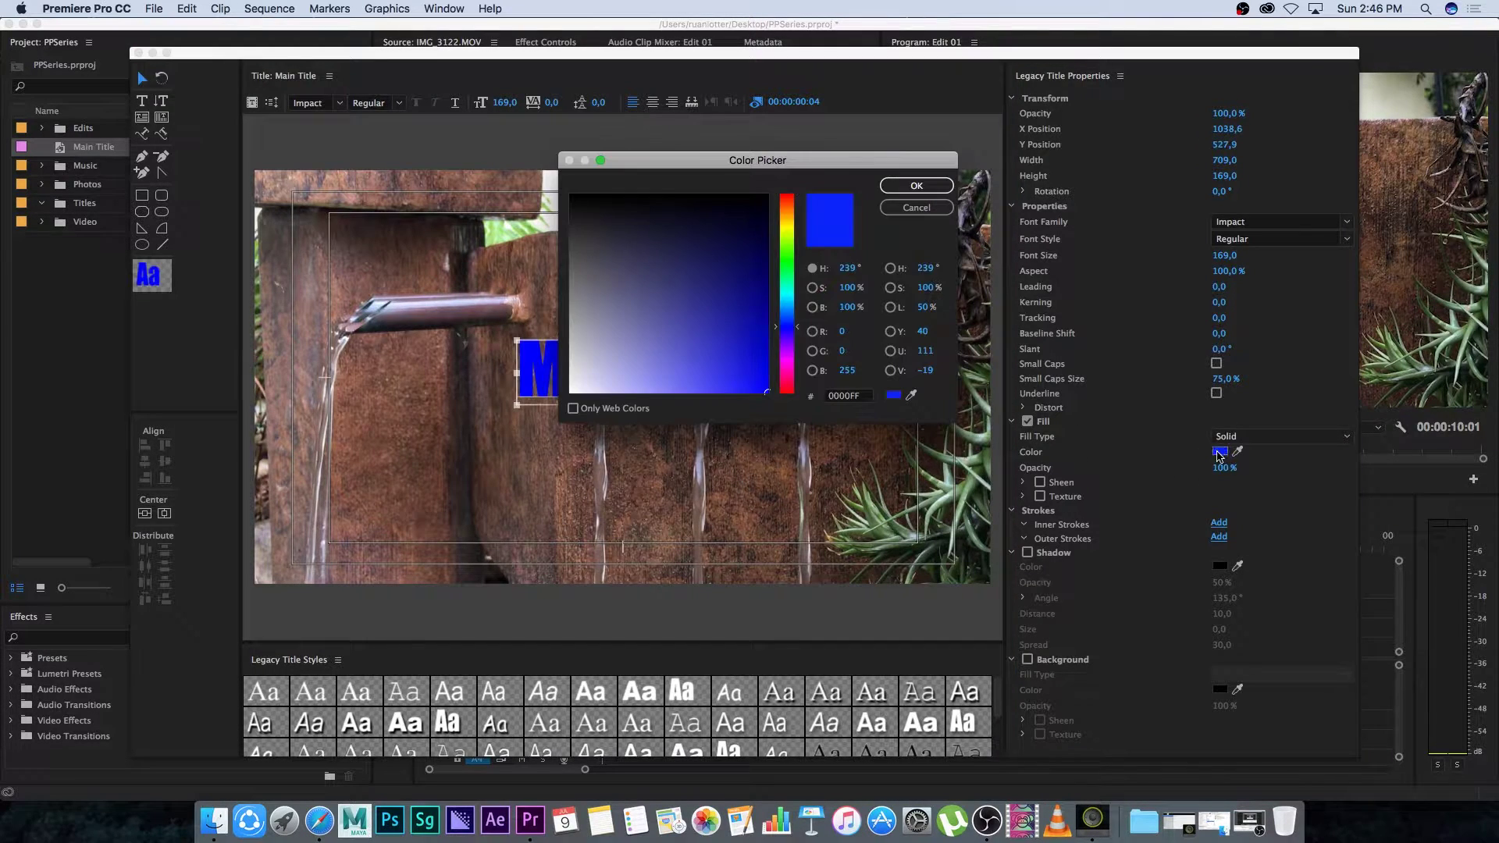
drag(793, 245, 793, 232)
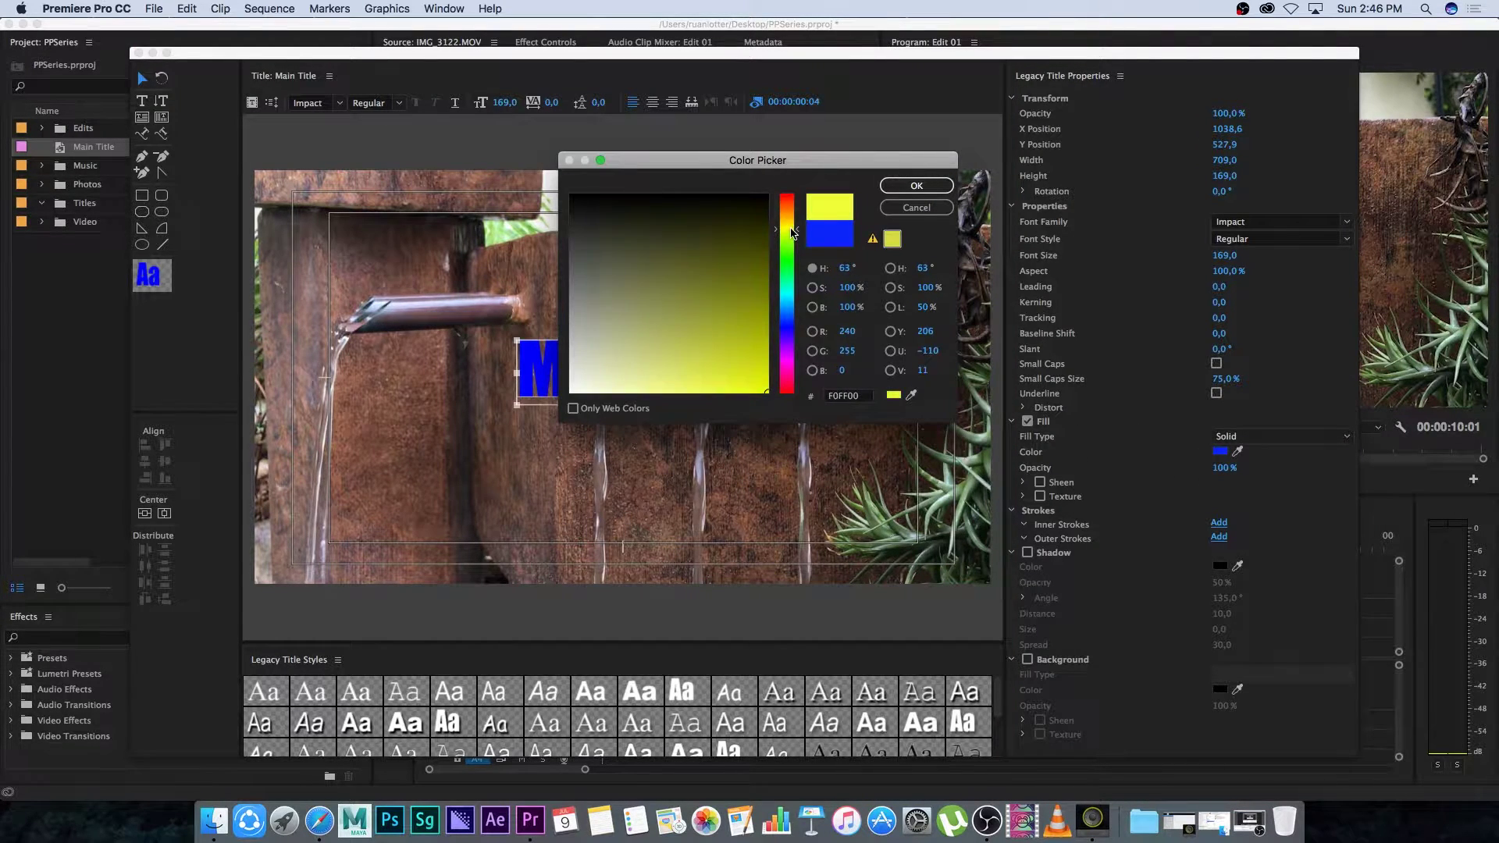
click(917, 186)
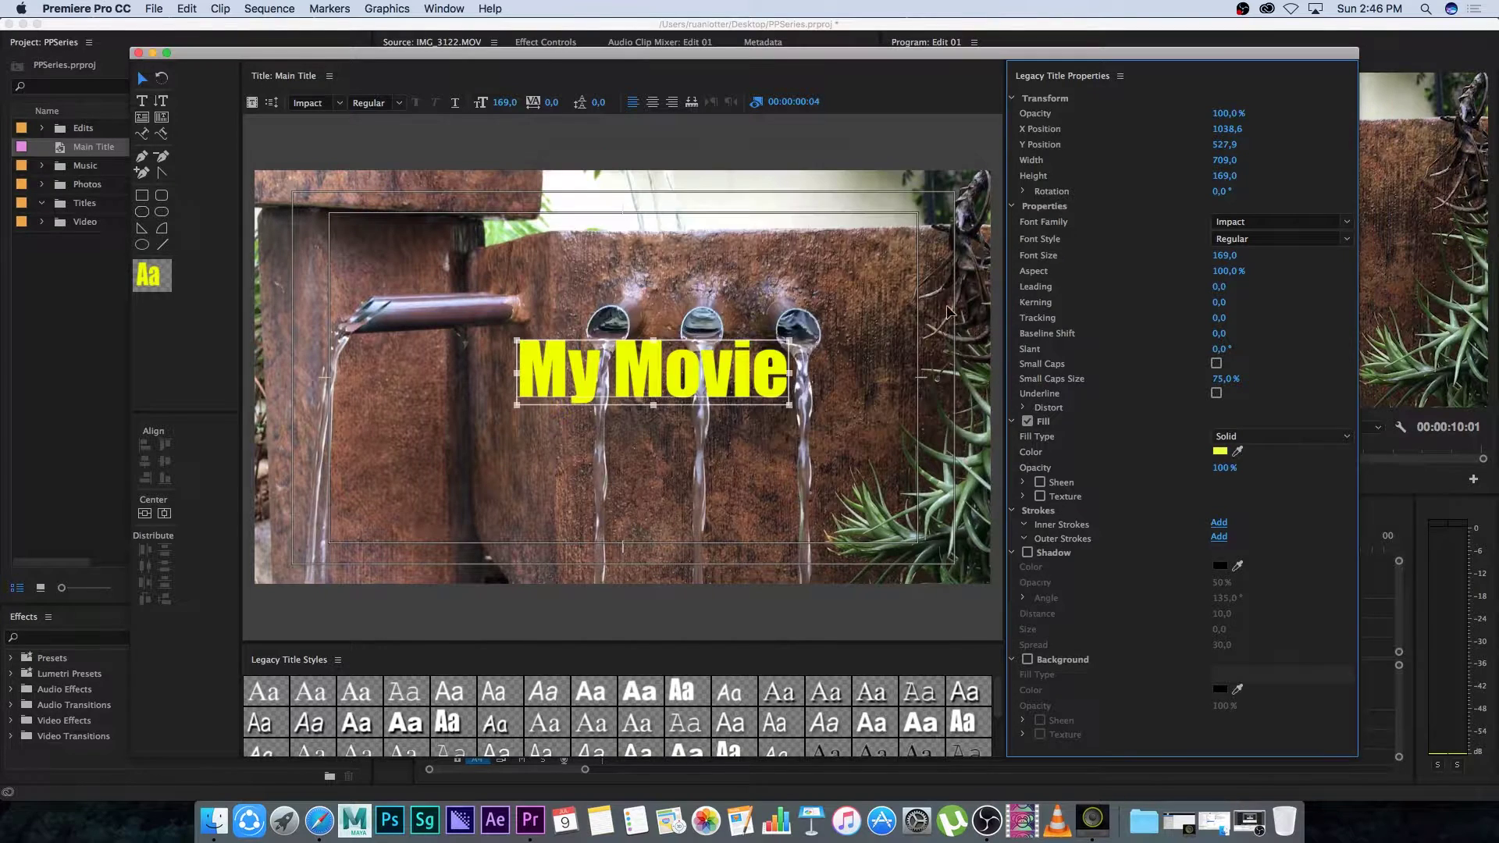
drag(1224, 258, 1287, 256)
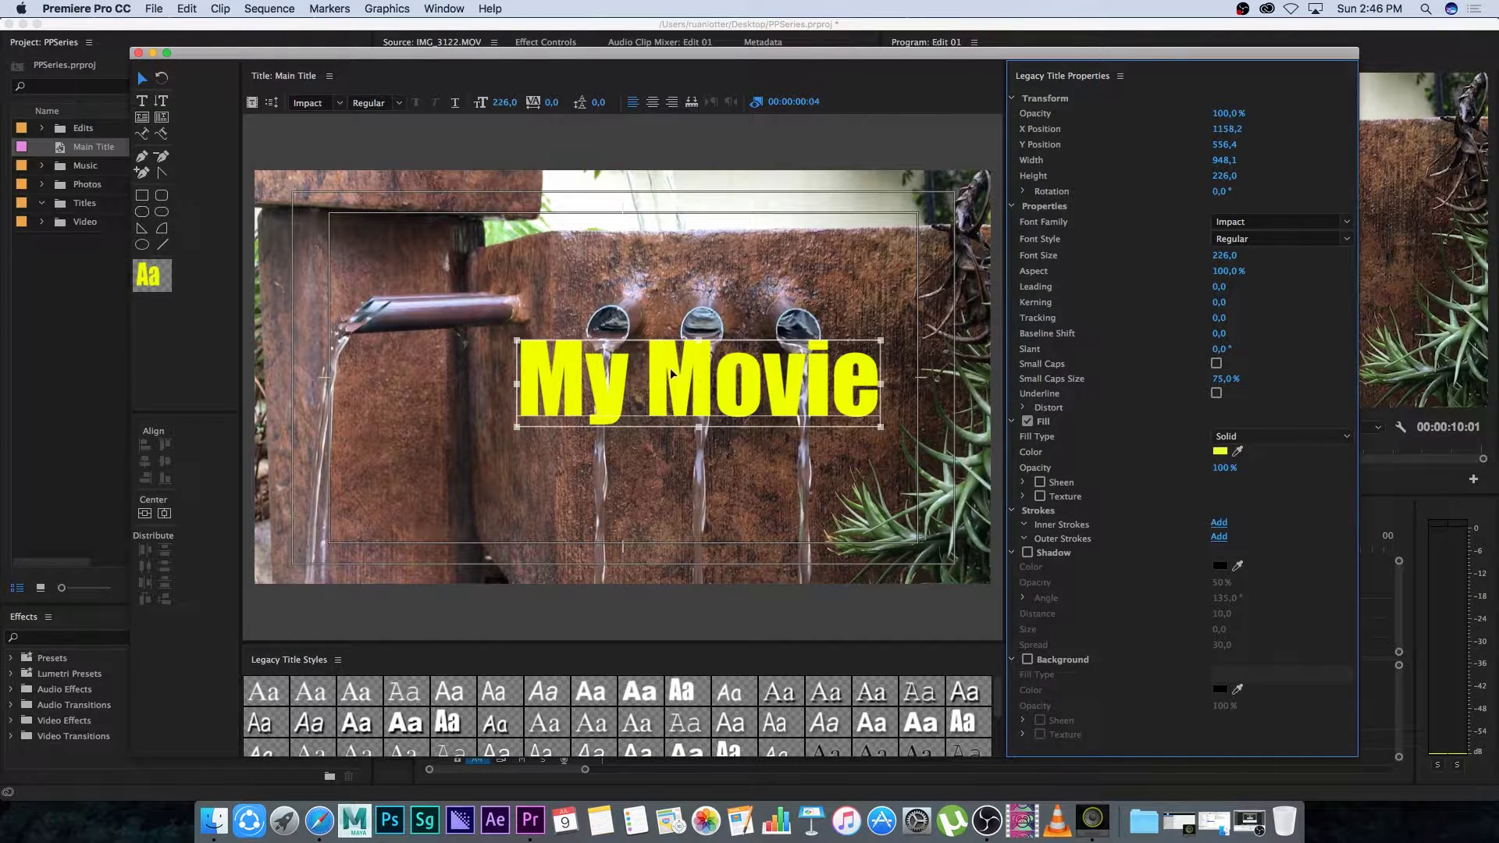
- Center the "My Movie" text vertically and horizontally in the frame, and close the title editor
click(145, 515)
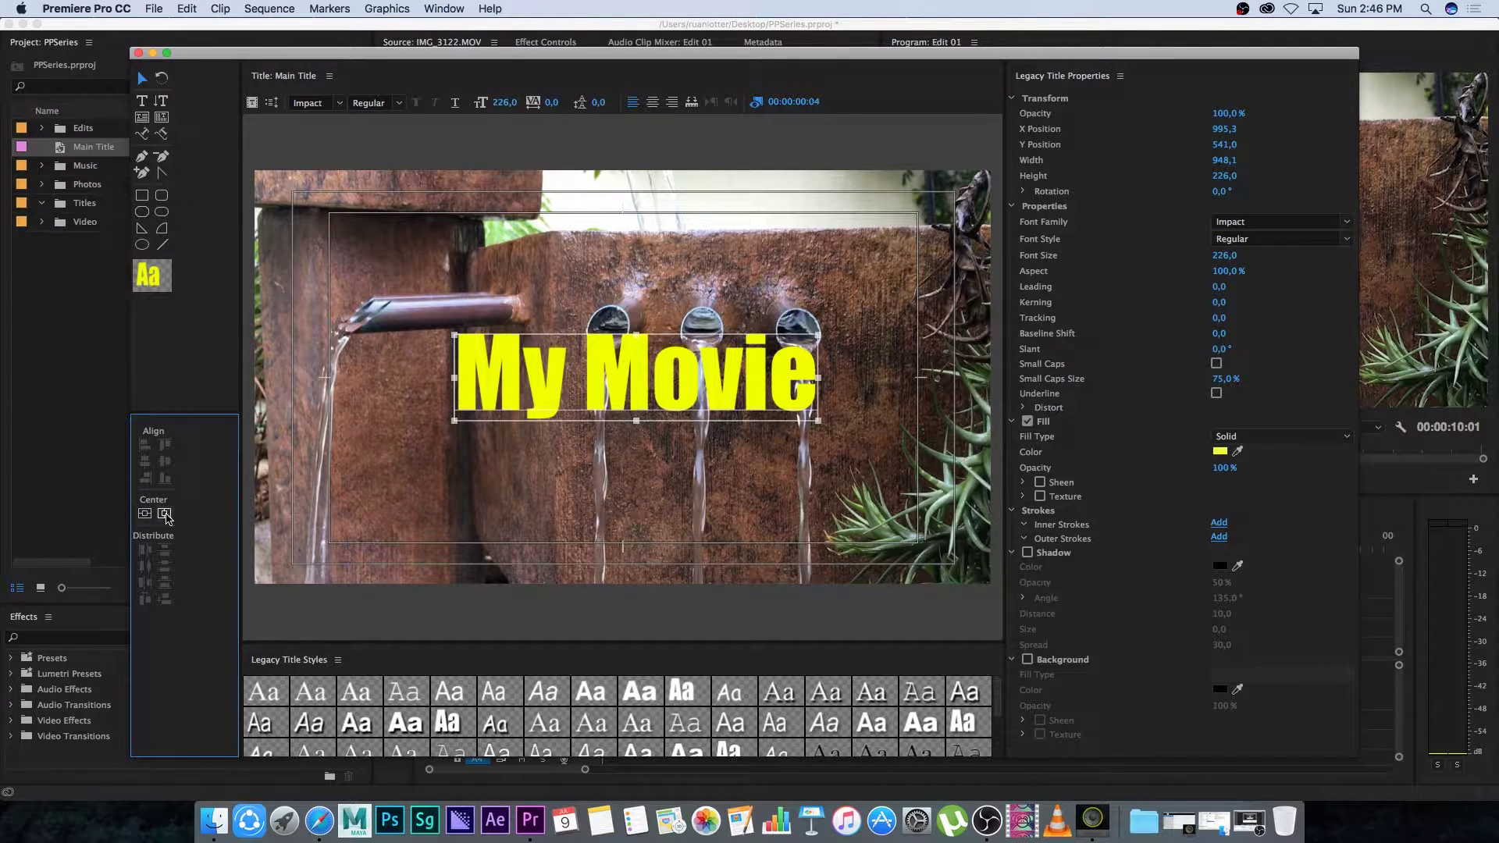
click(165, 516)
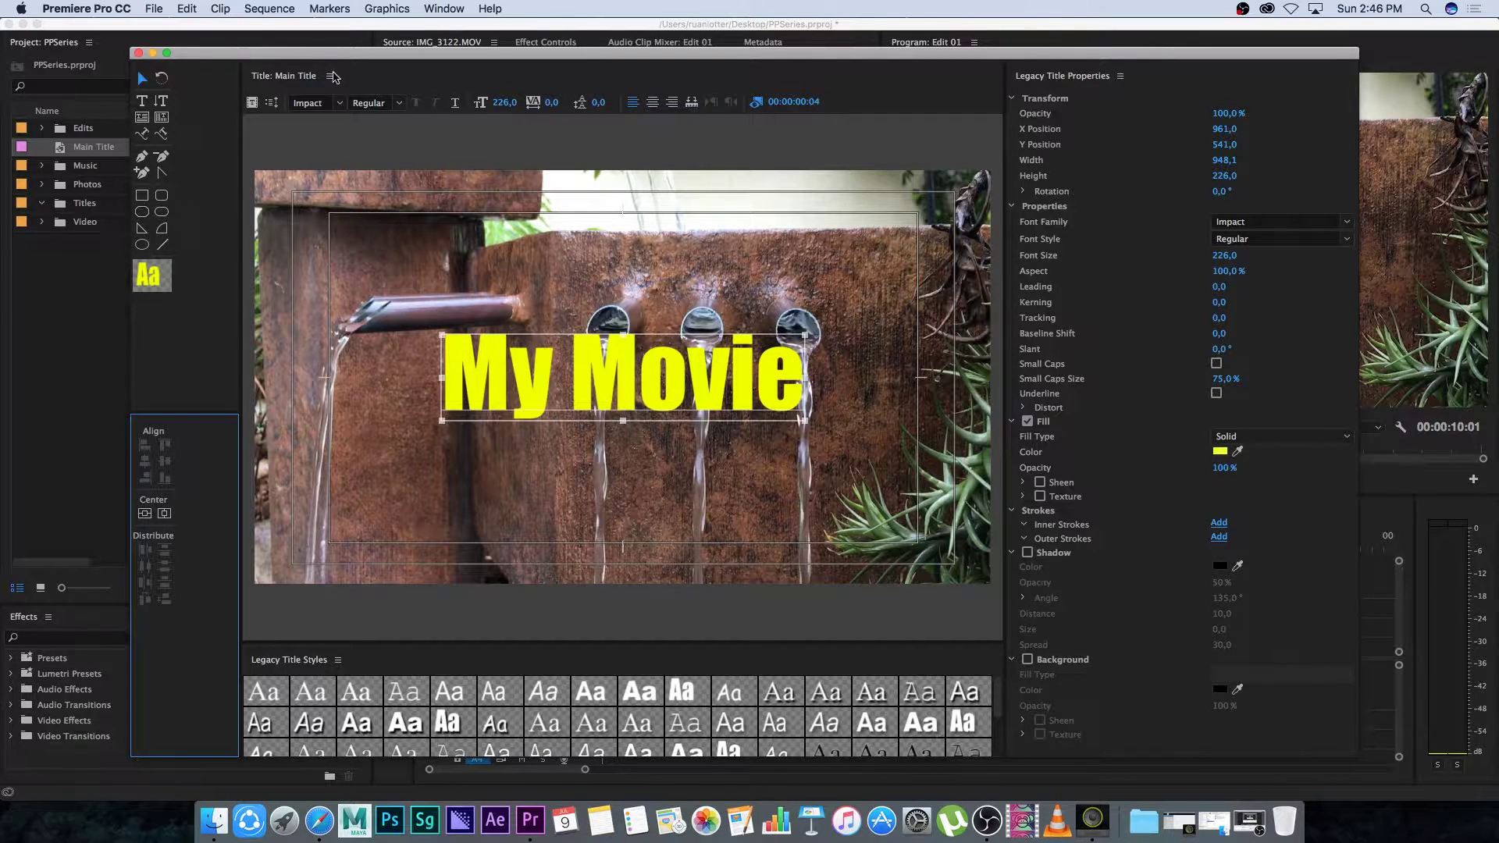
drag(754, 57, 767, 47)
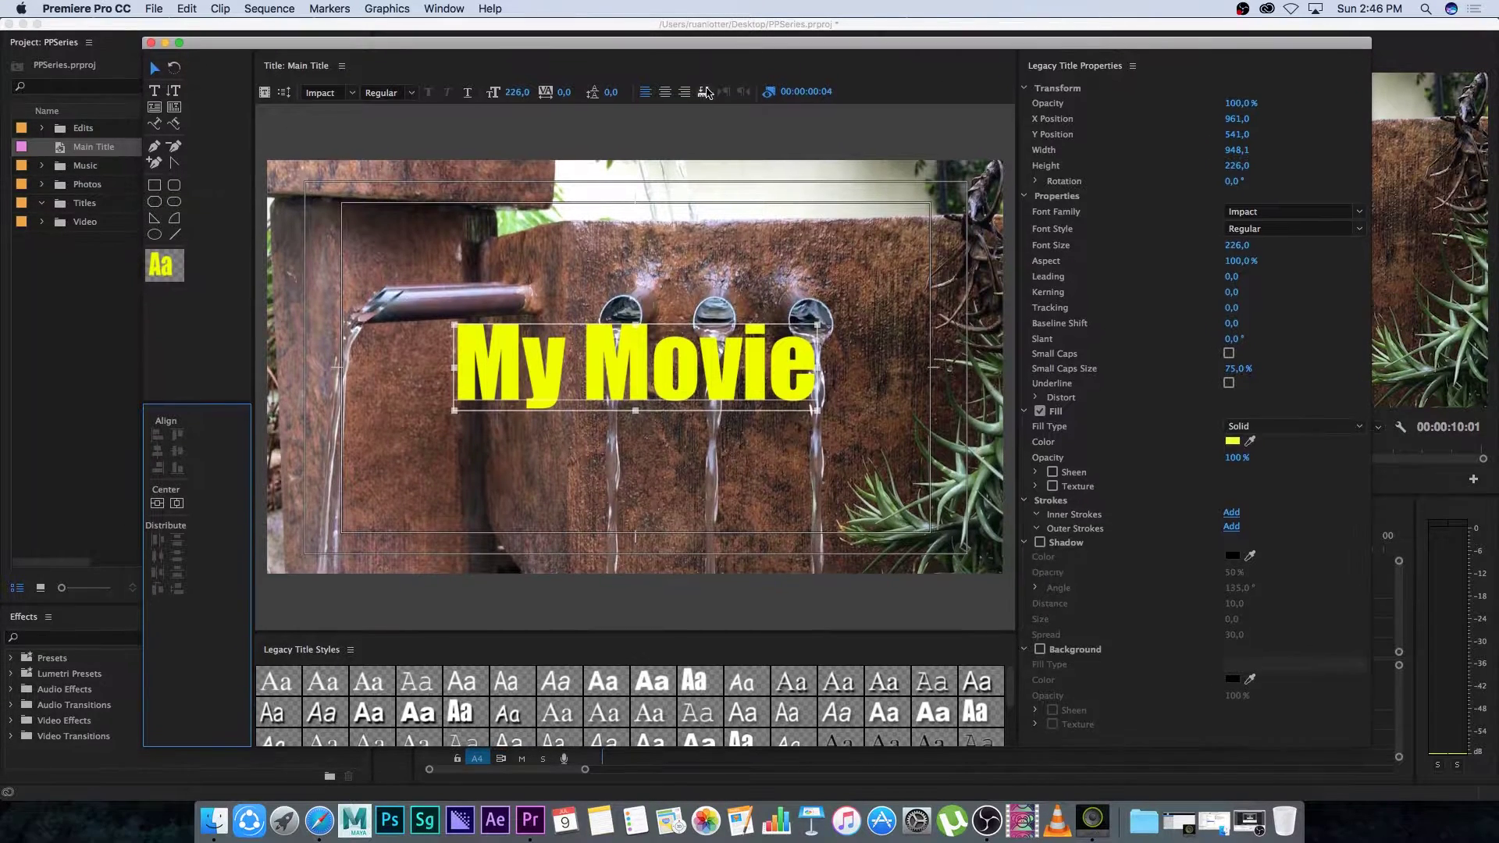
key(super+w)
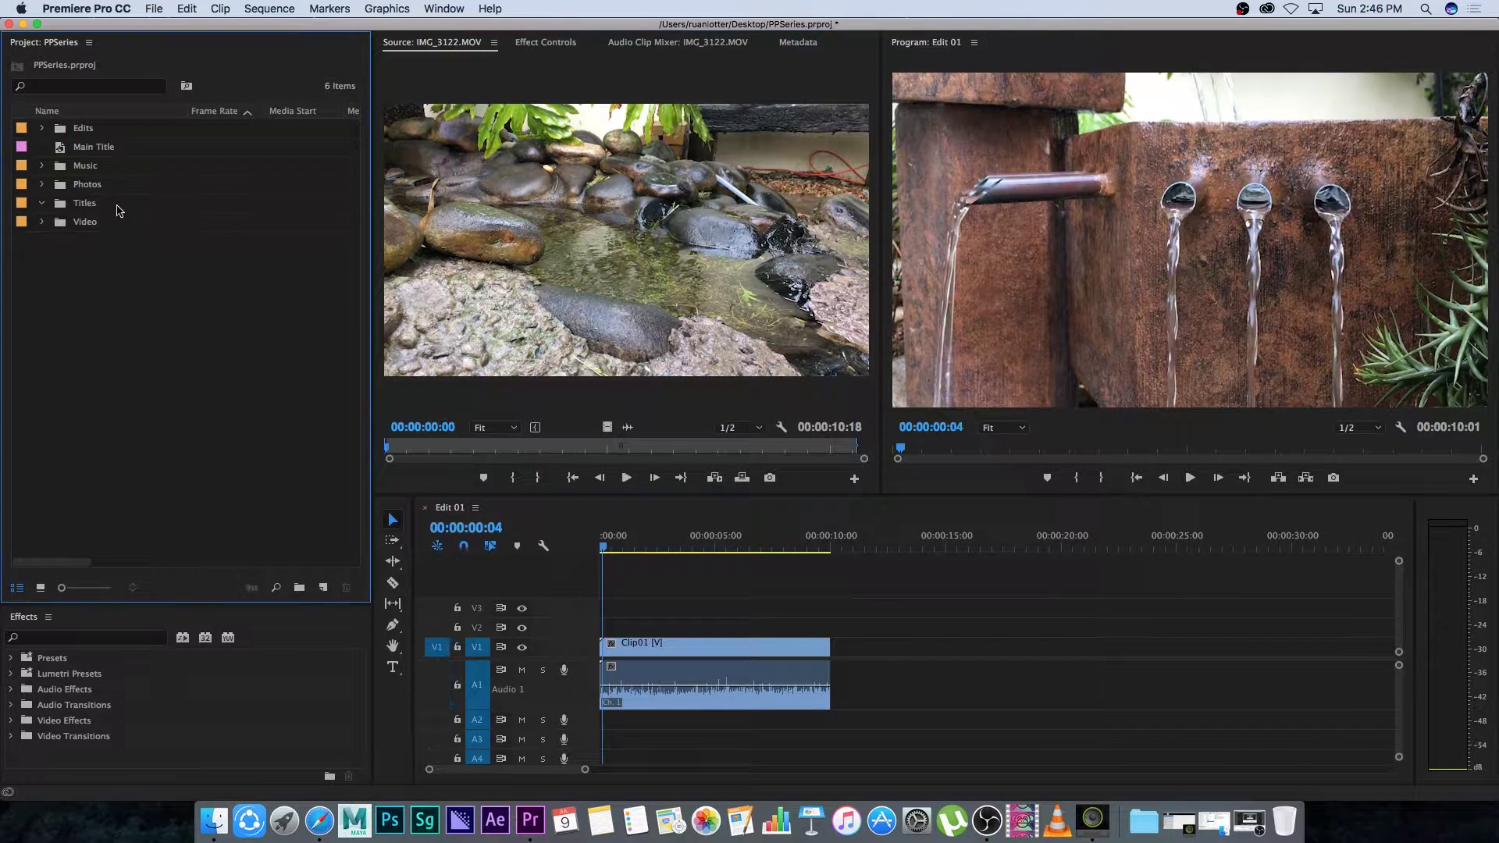
- Move Main Title into the Titles bin and return the playhead to the start of the sequence
click(107, 152)
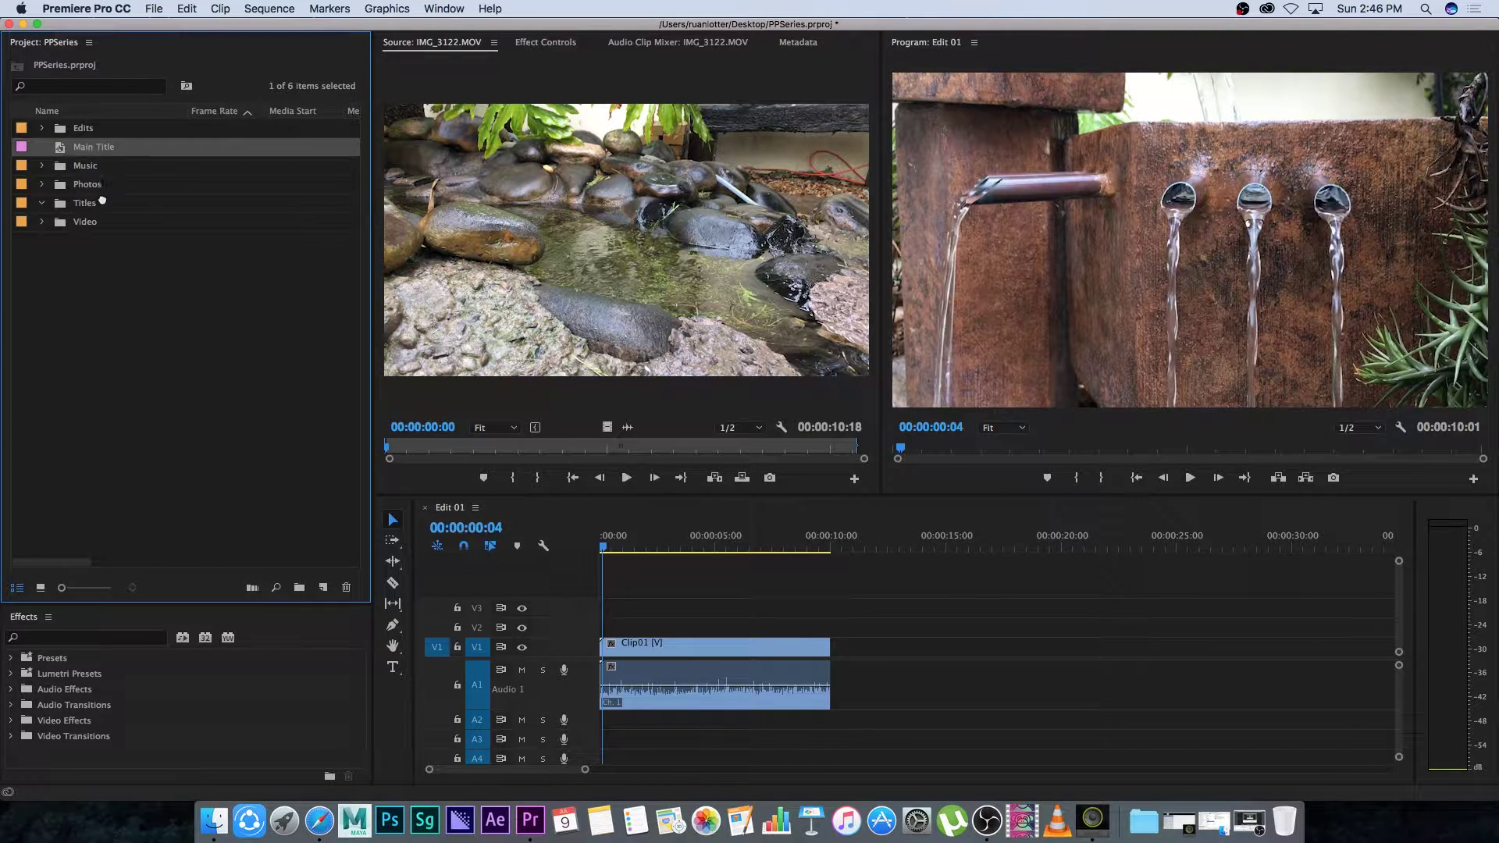
drag(83, 202, 84, 203)
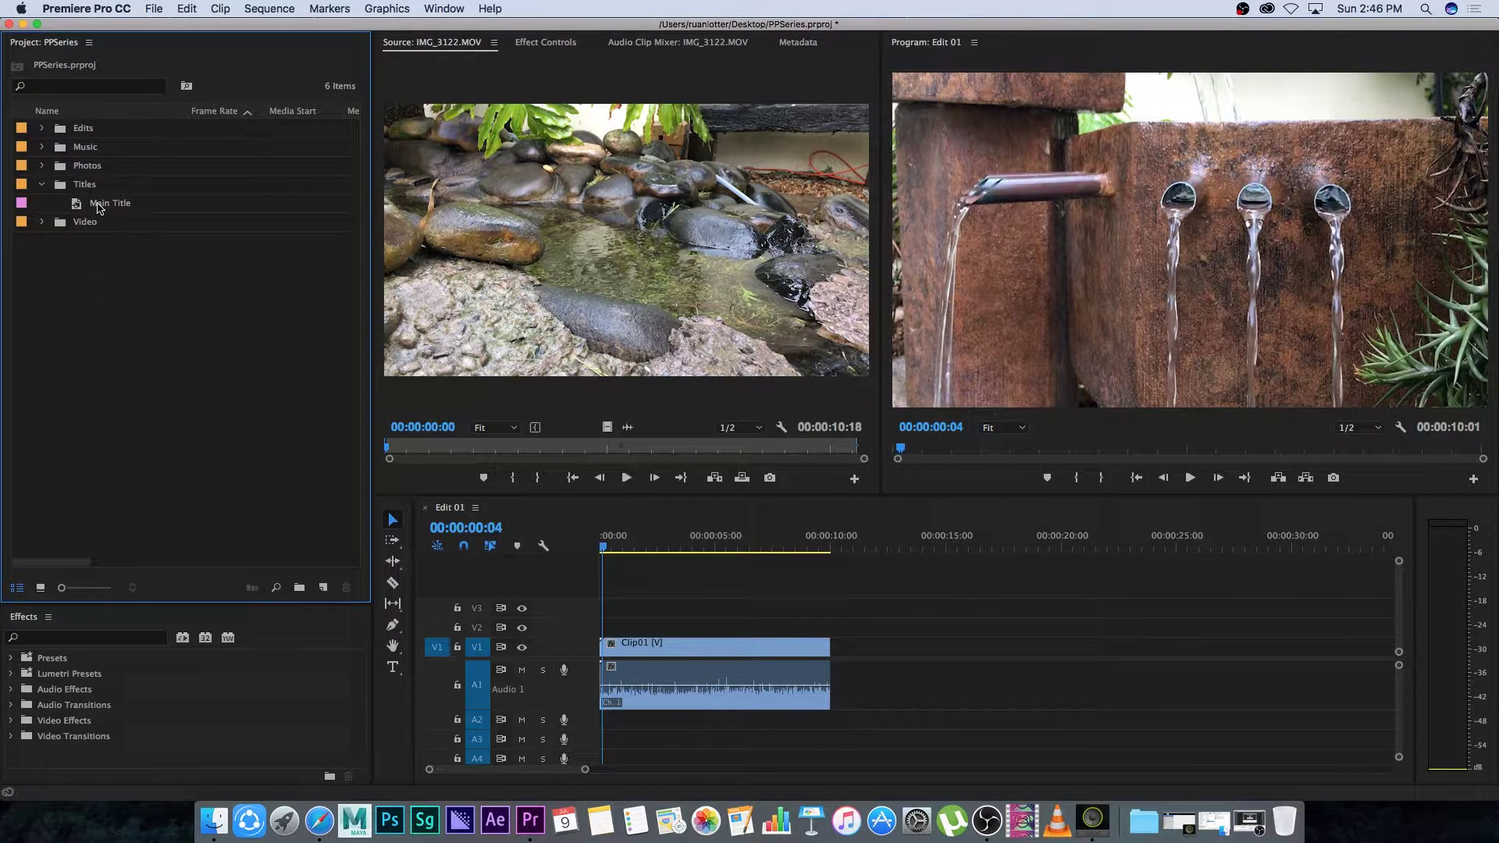
drag(687, 540, 574, 555)
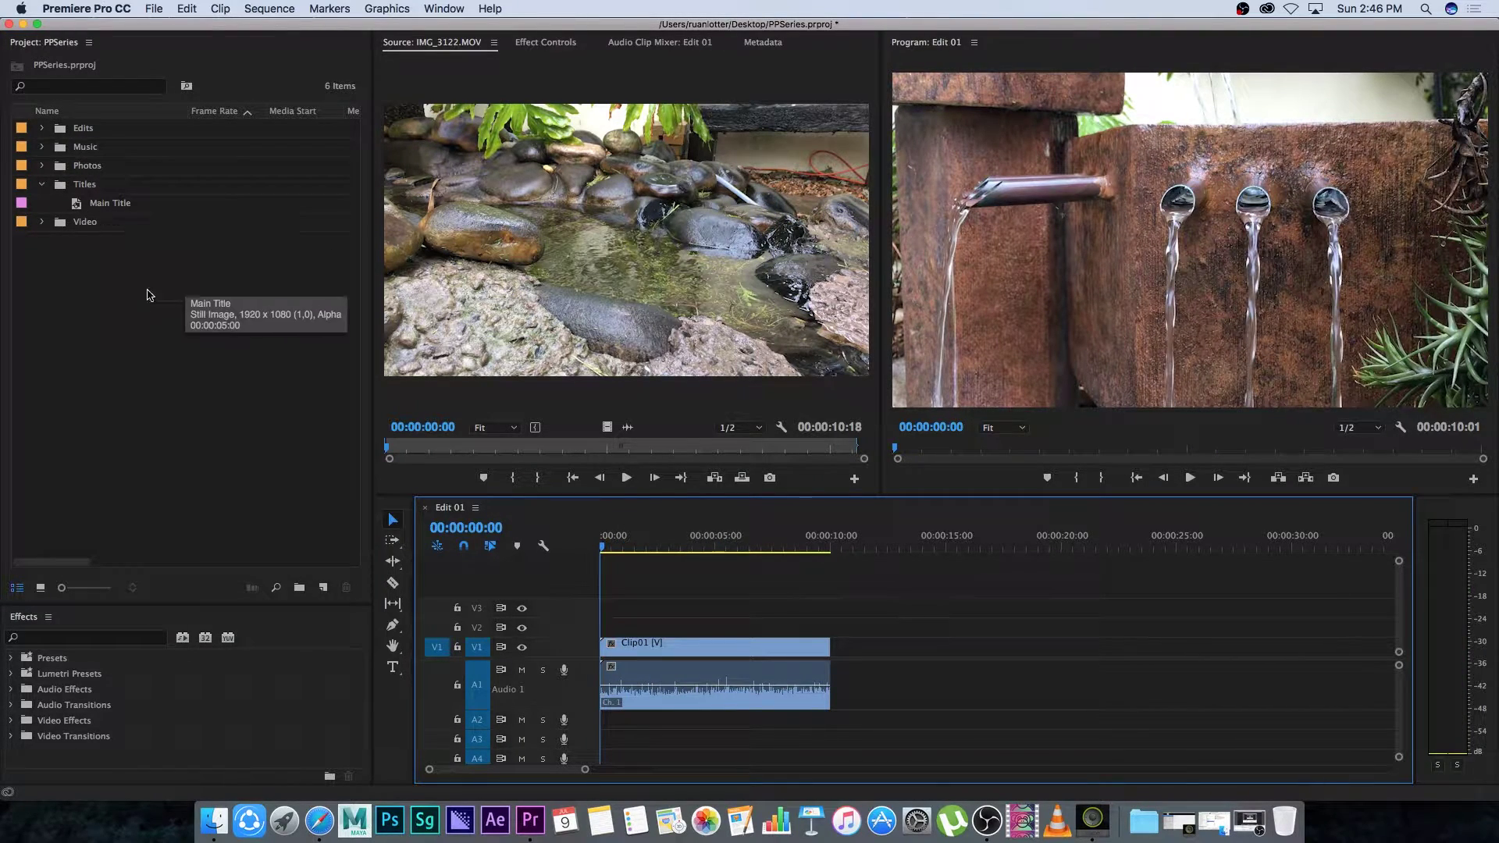
- Place Main Title on V2 above Clip01 at the start of the sequence and scrub through the overlay
click(75, 205)
drag(632, 558, 648, 626)
click(675, 546)
drag(675, 546, 668, 546)
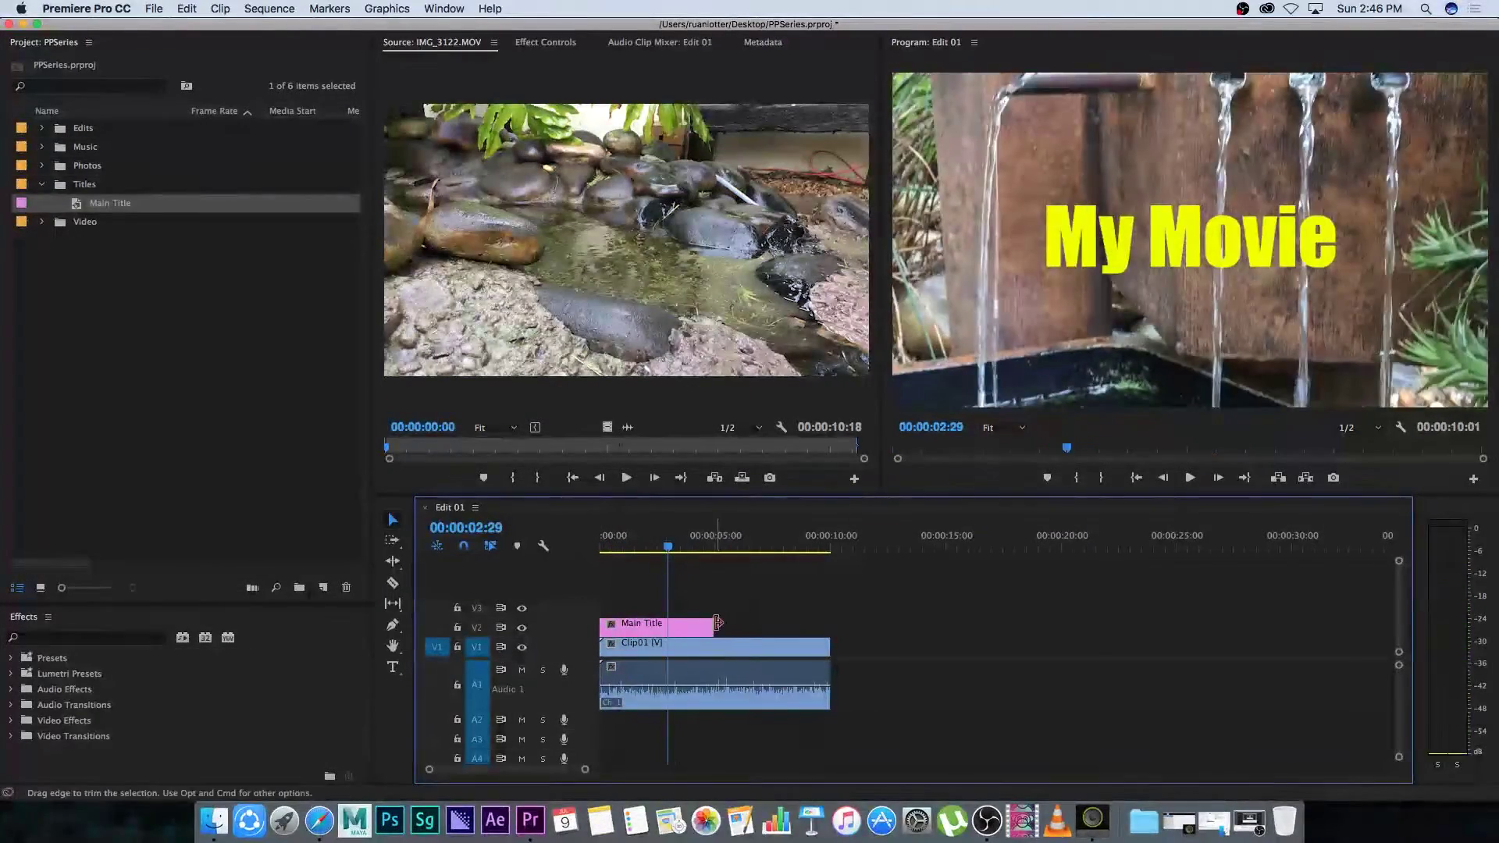
- Extend Main Title on V2 to the end of Clip01 and scrub through the longer title
drag(718, 622, 830, 624)
click(613, 543)
drag(613, 544, 711, 546)
- Trim the end of Main Title on V2 to just under 3 seconds and play the sequence from its start
drag(830, 624, 662, 627)
key(Home)
key(space)
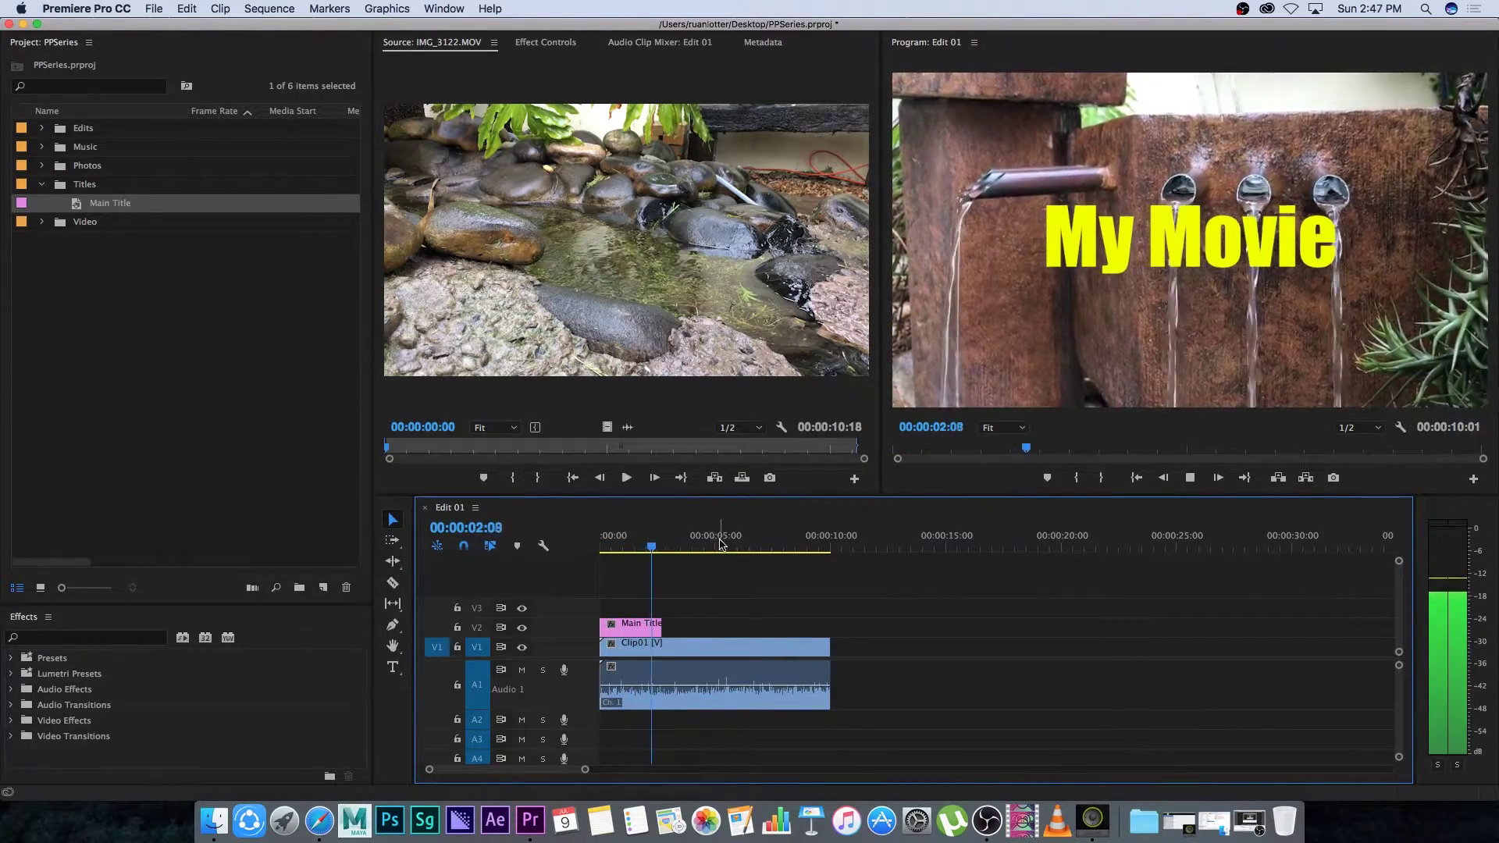
drag(673, 545, 596, 549)
key(space)
key(space)
- Apply the default transition to both the start and the end of Main Title on V2
drag(584, 773, 514, 772)
drag(713, 530, 663, 535)
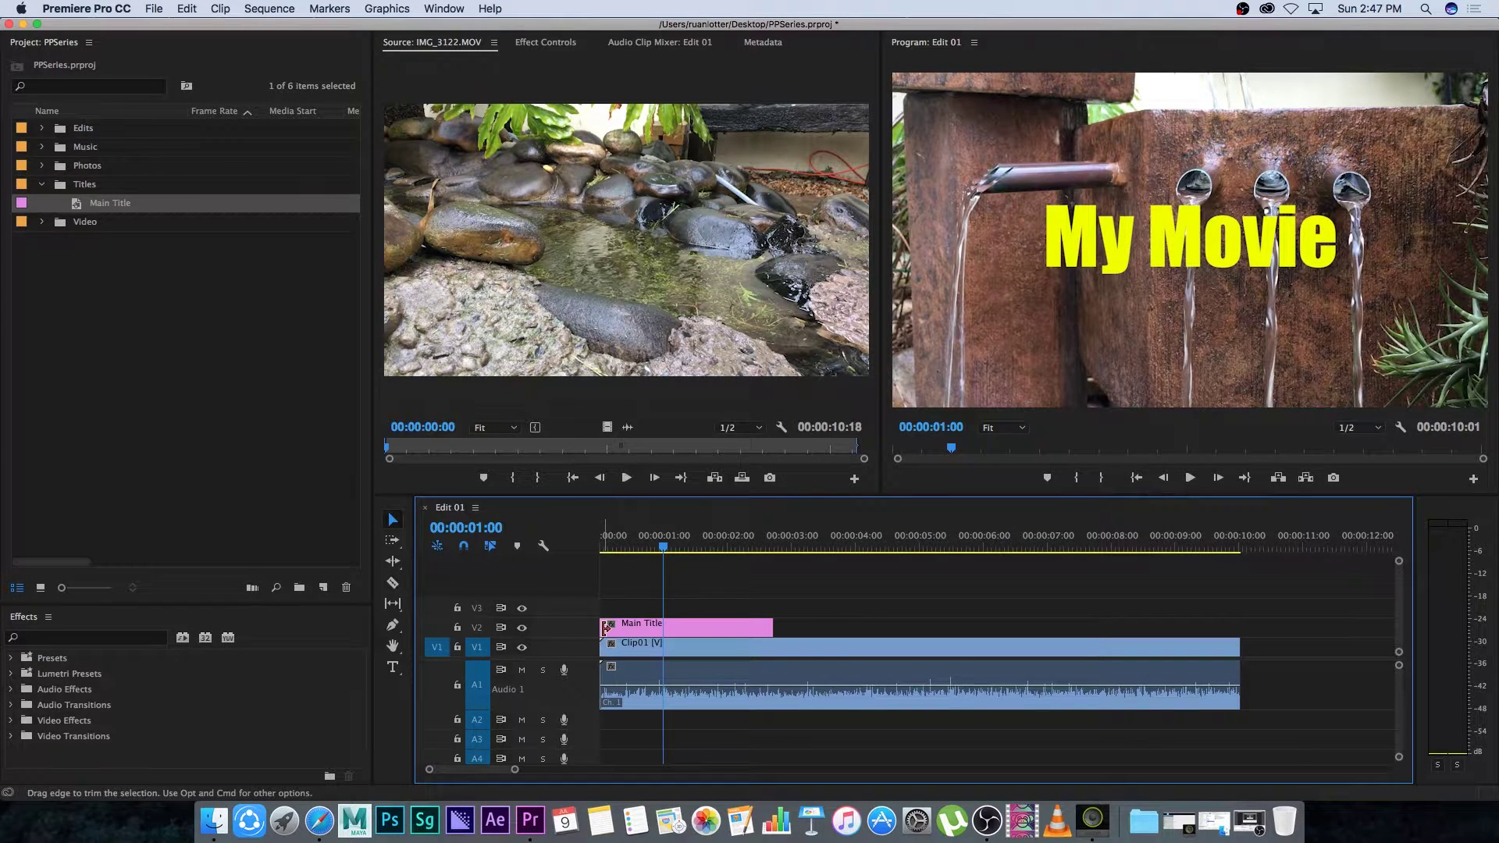
right_click(608, 628)
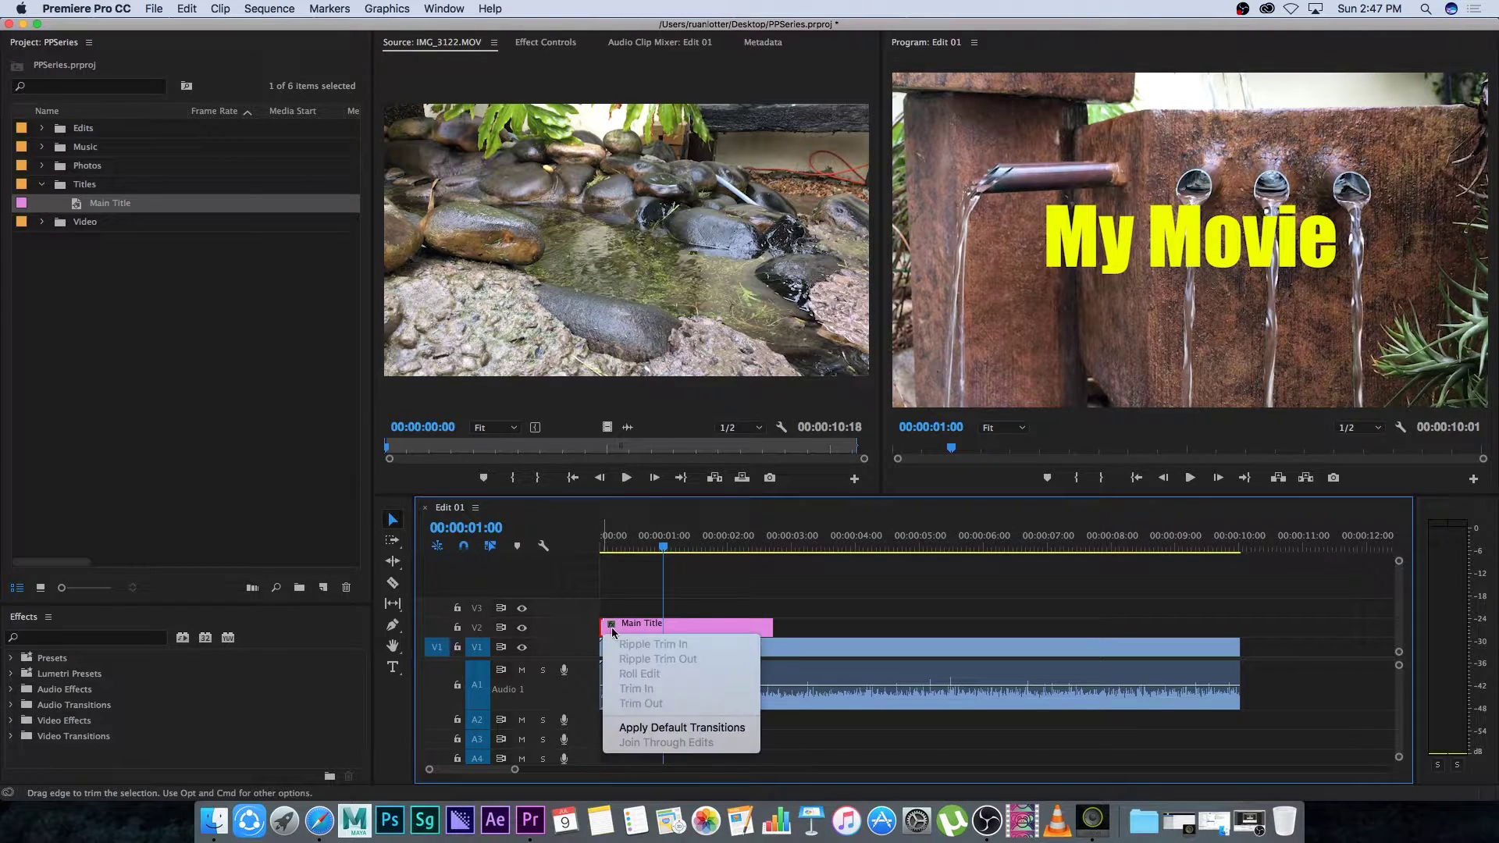
click(681, 728)
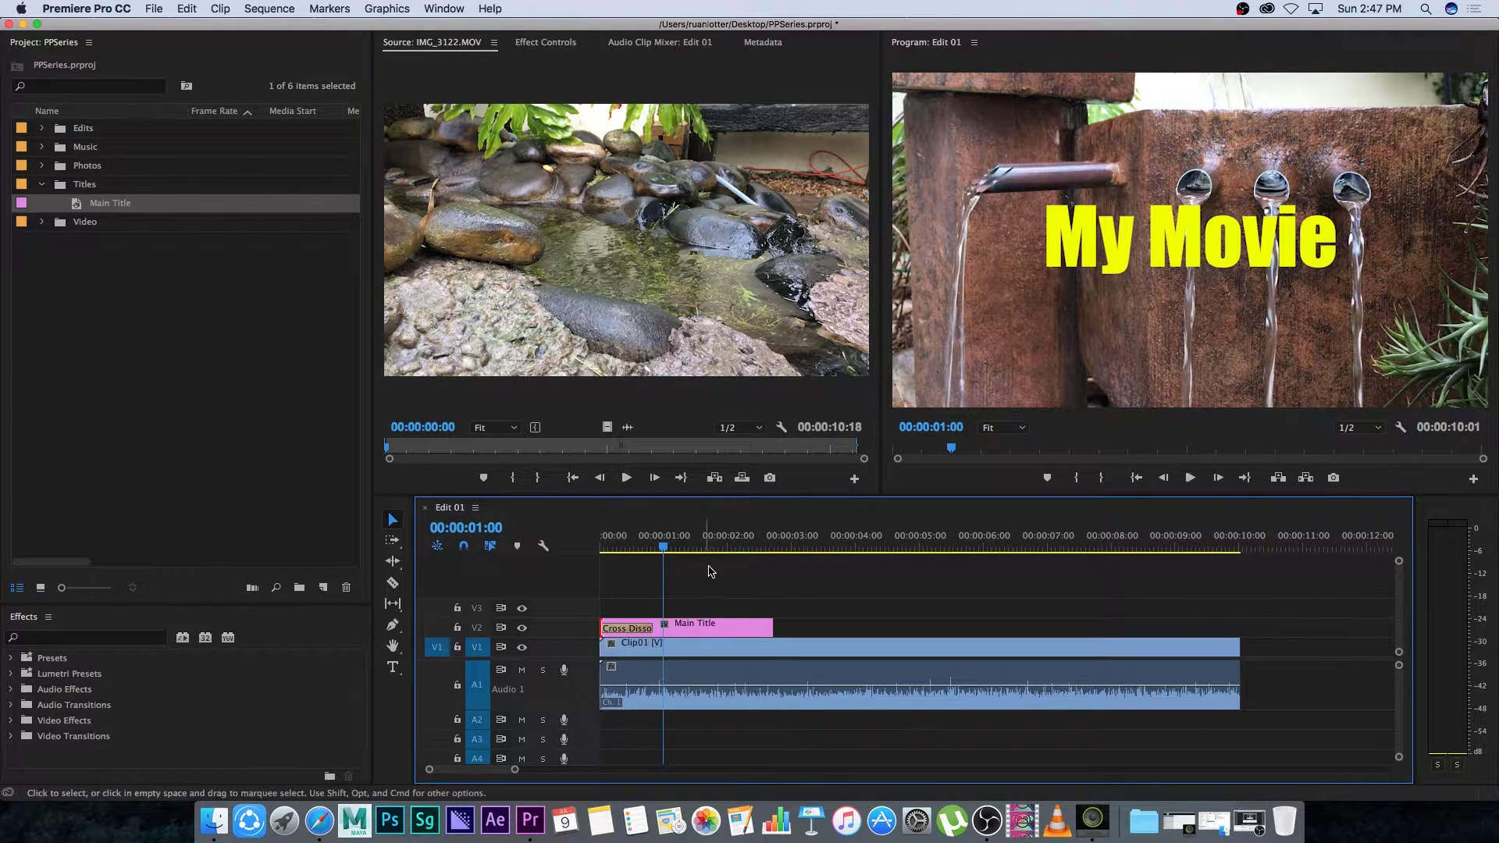
right_click(771, 631)
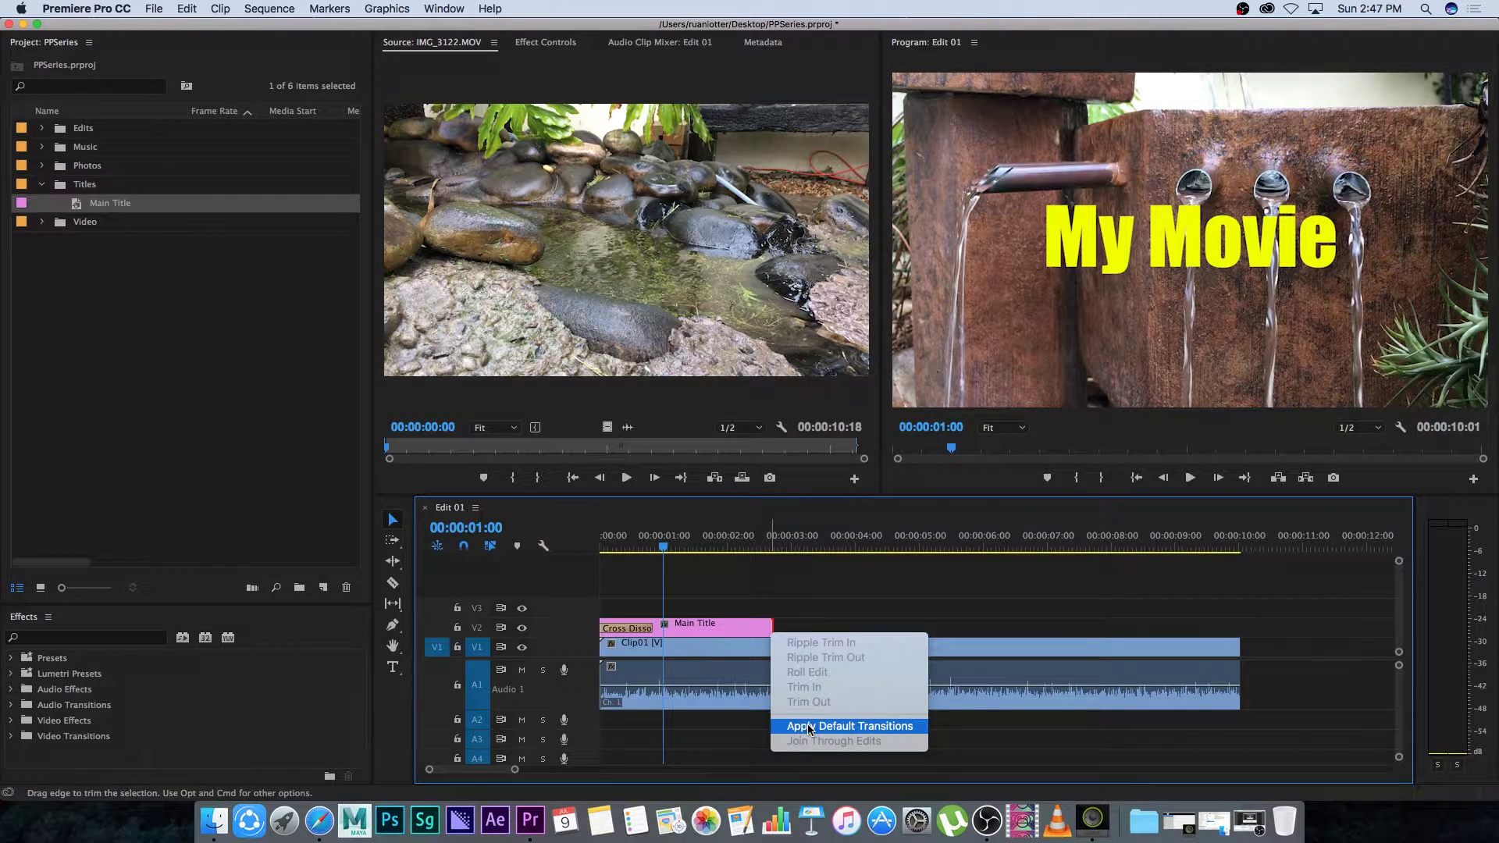
click(812, 728)
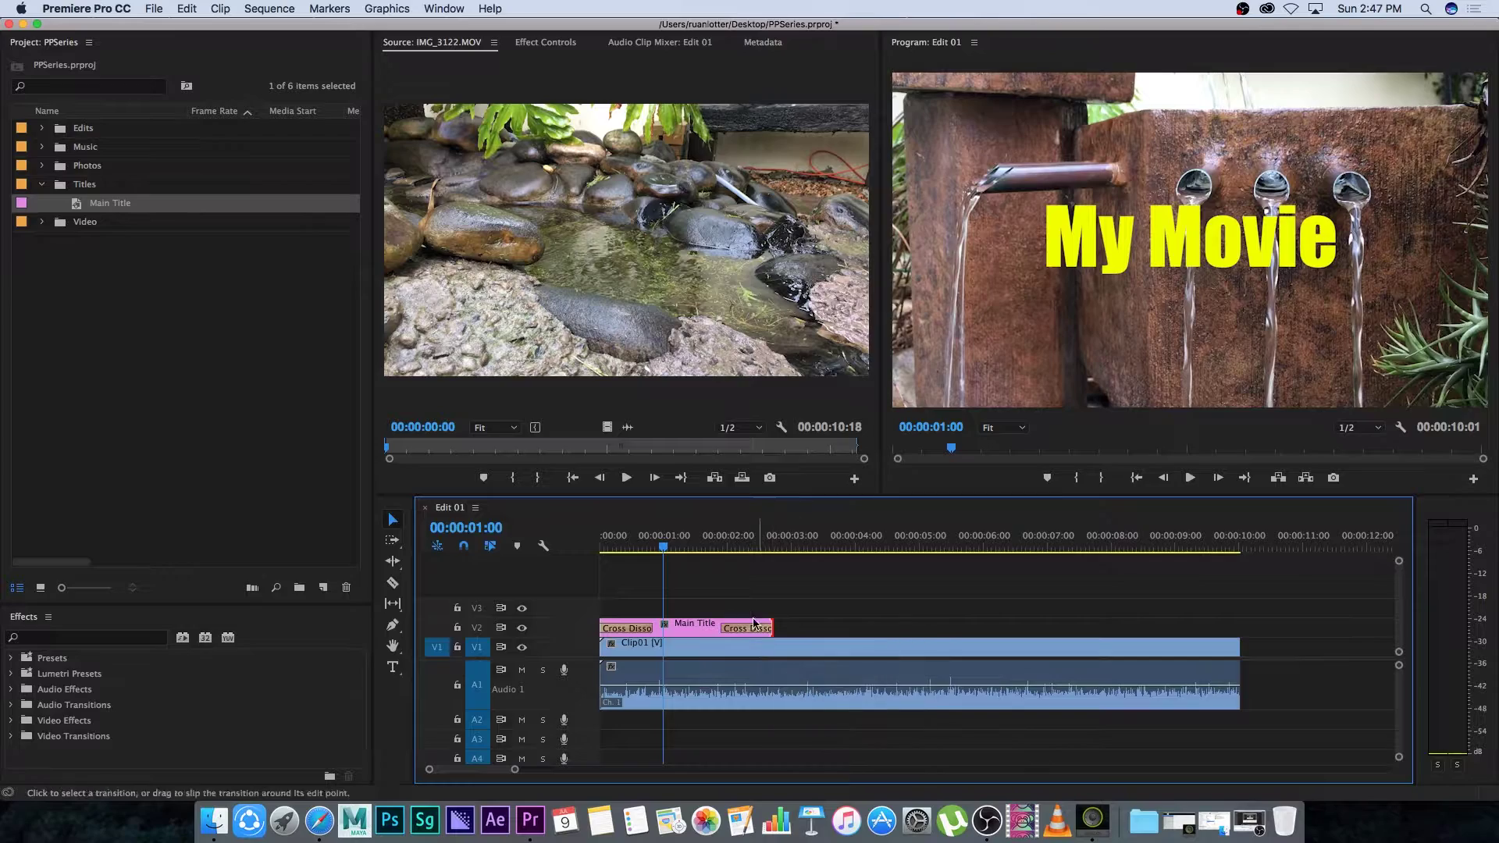
- Play Edit 01 from the start to review the title's cross dissolves
key(Home)
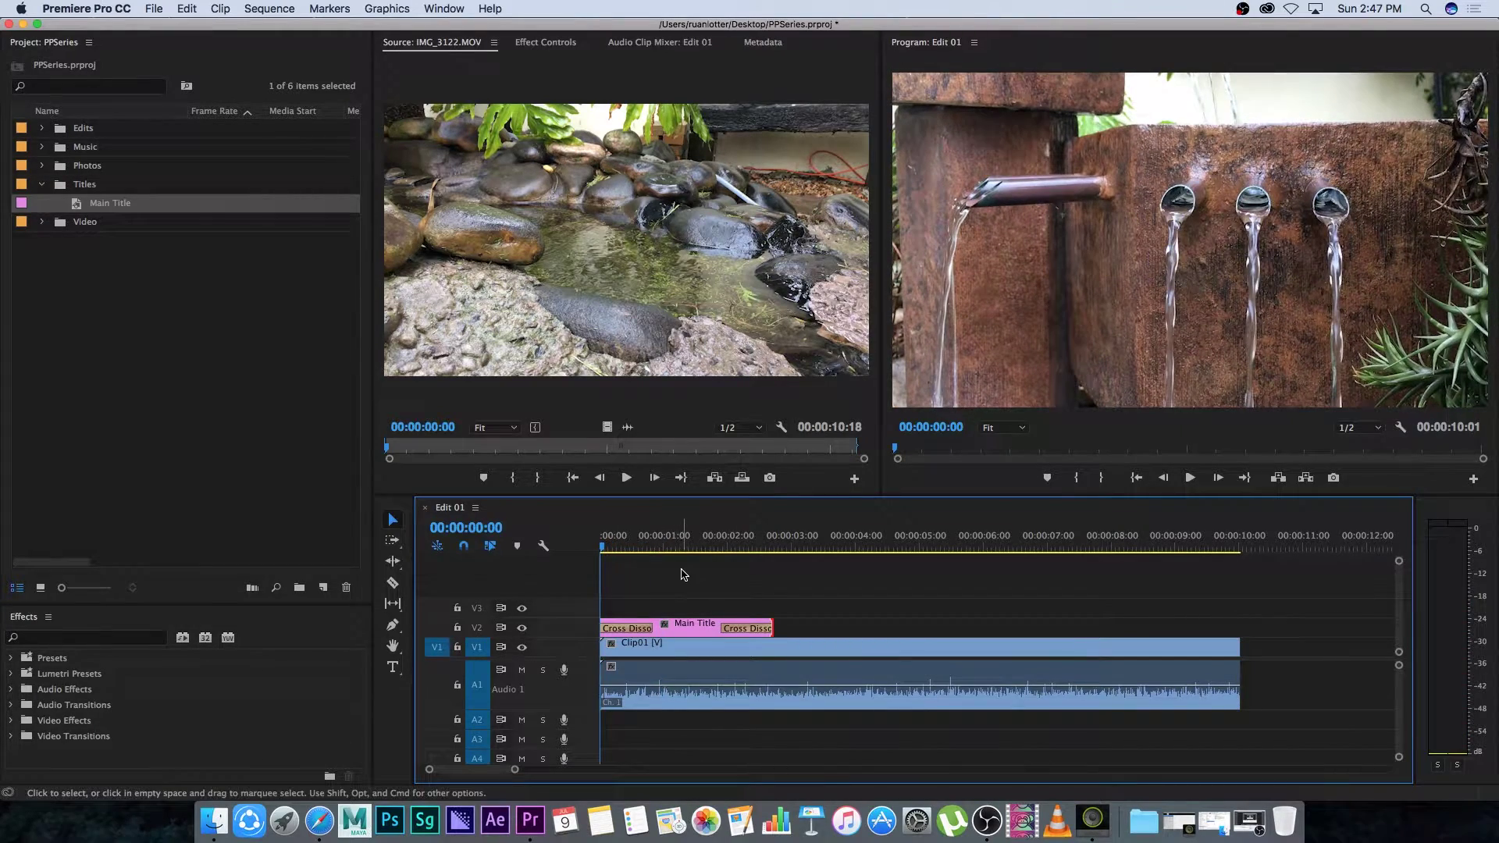
key(space)
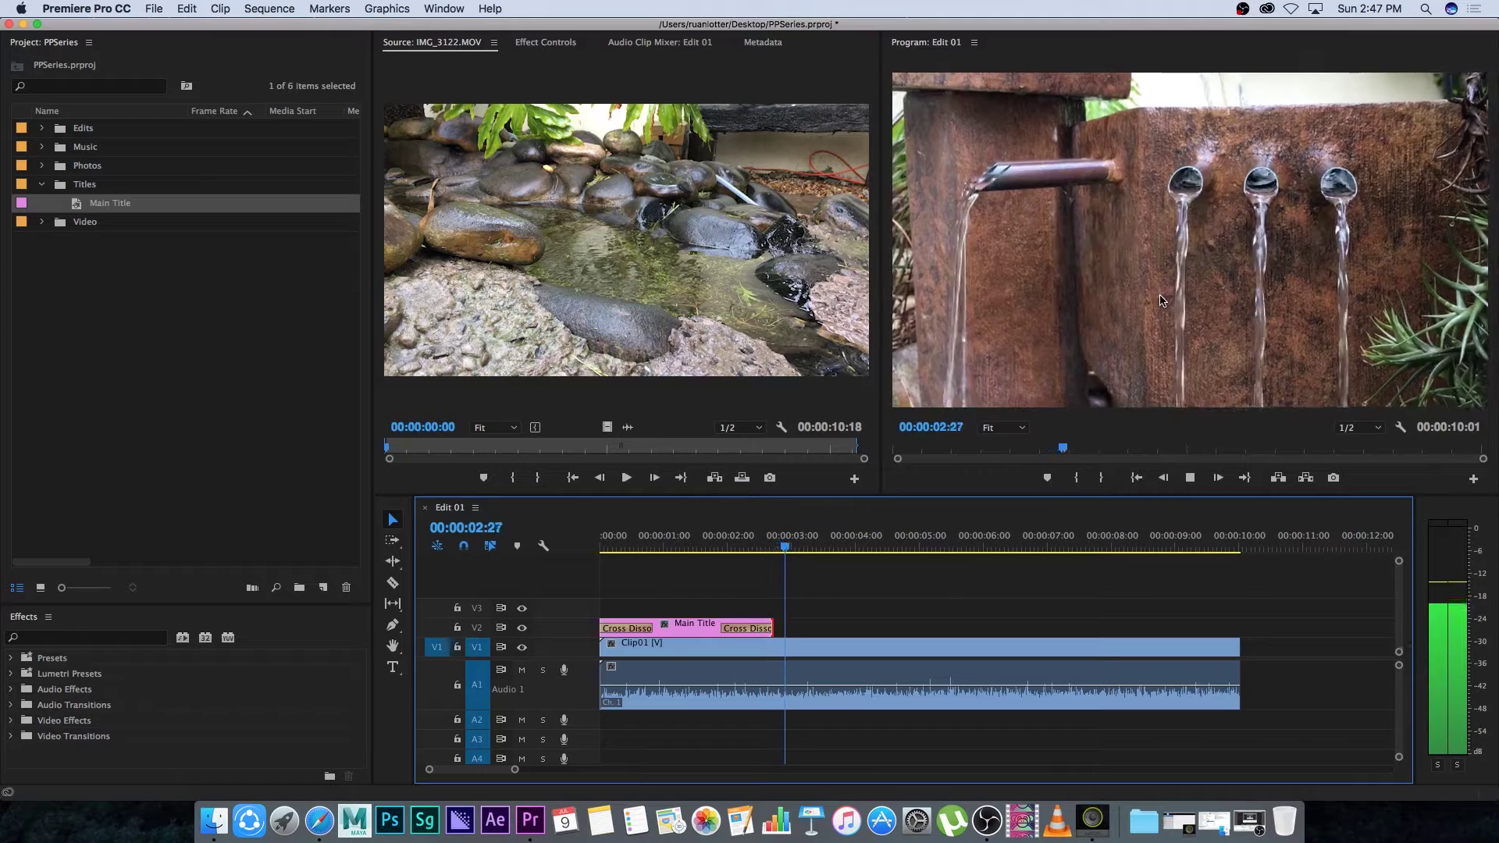
drag(796, 547, 685, 547)
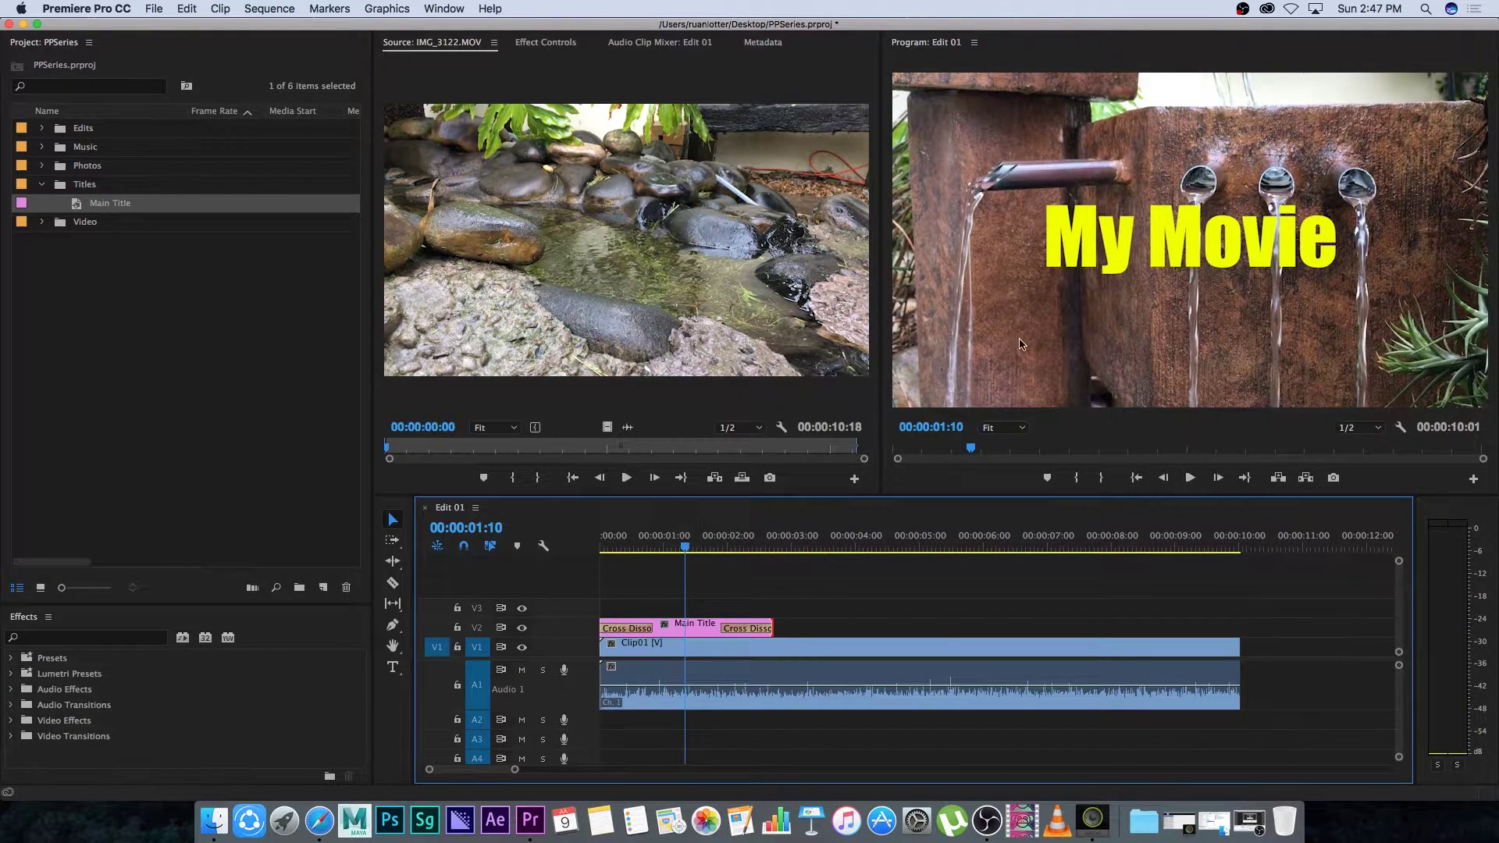
- Open Main Title for editing and add a second text line, "write something here", below "My Movie"
click(692, 630)
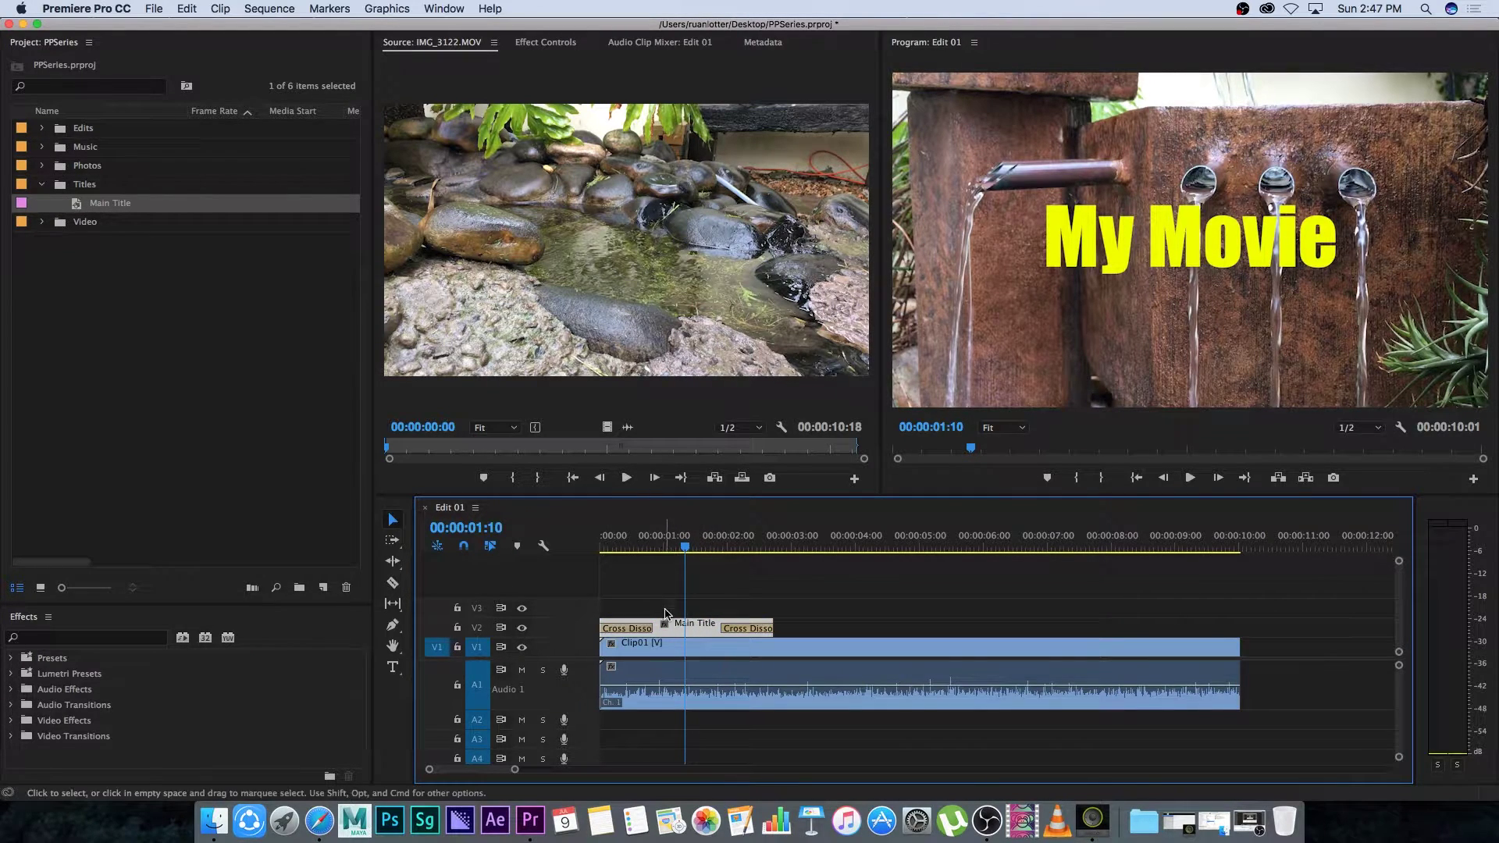
double_click(695, 625)
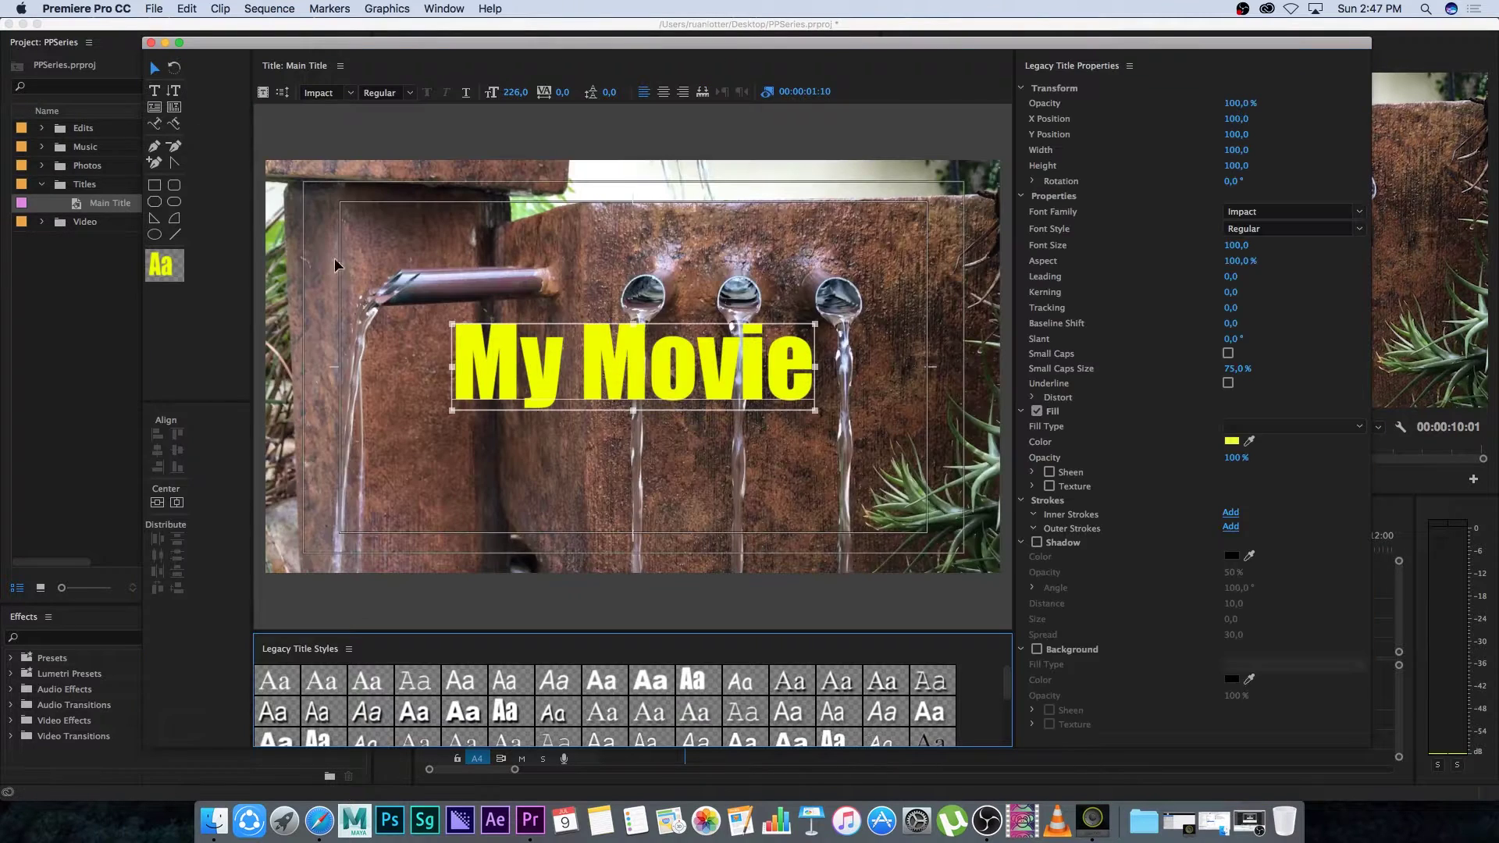
click(155, 91)
click(532, 472)
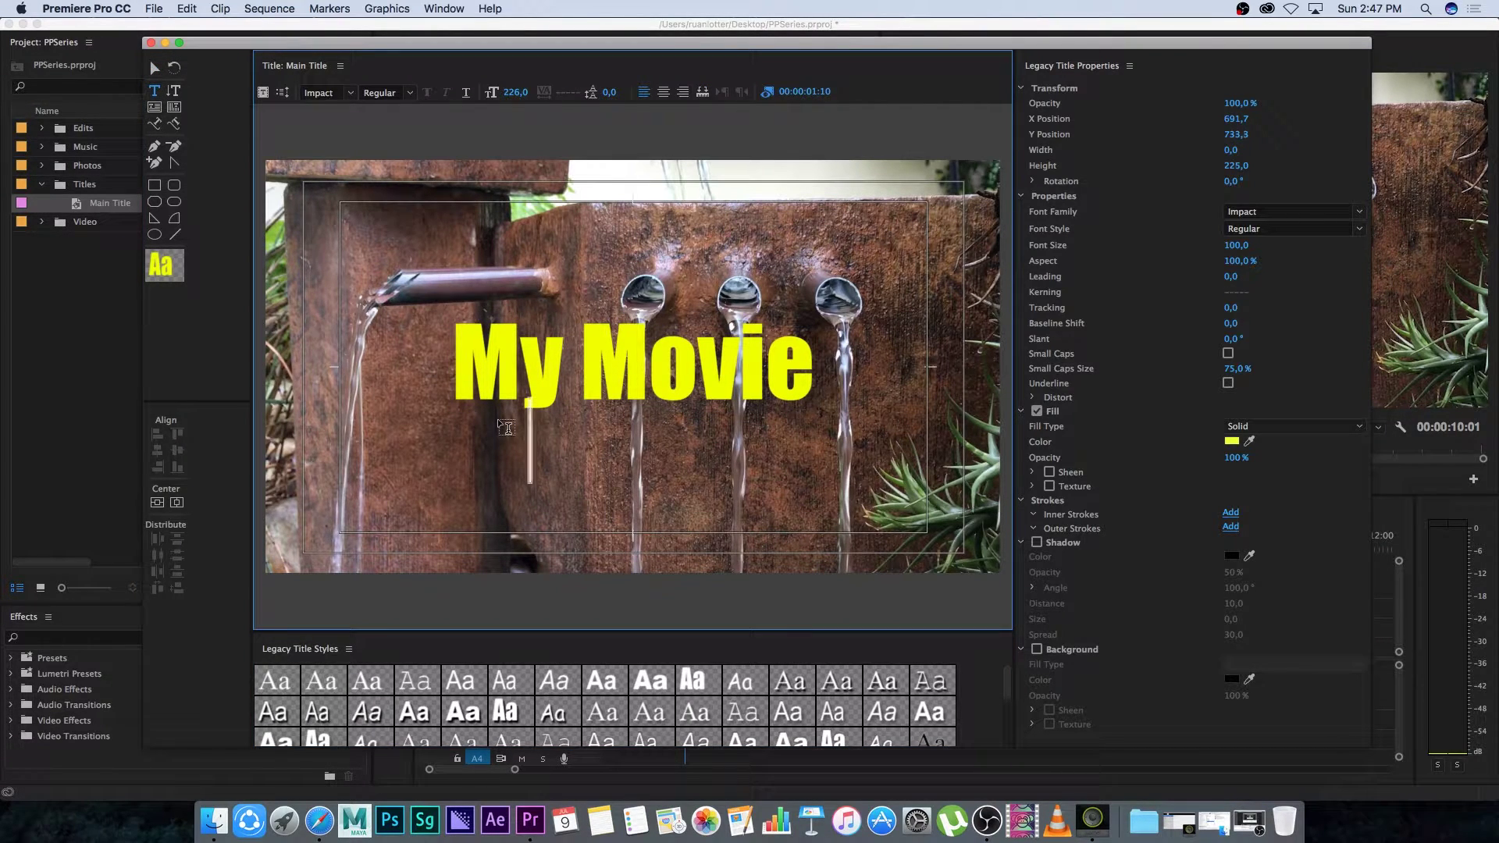
text(write something)
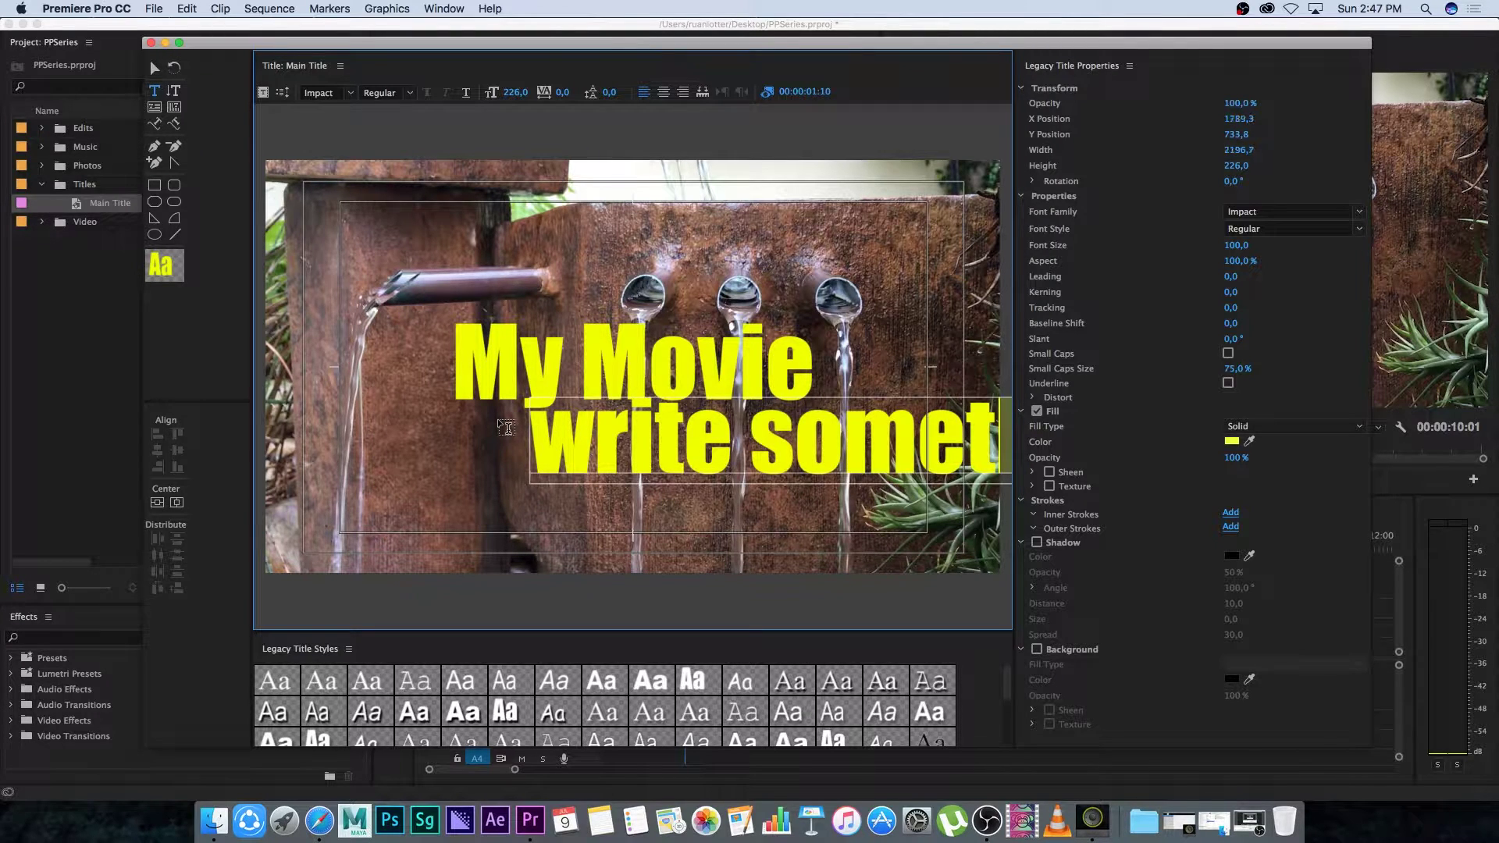
- Shift the "write something here" text back into the frame under "My Movie" and reduce its font size to 62
click(155, 68)
drag(613, 439, 319, 453)
click(1236, 245)
text(58)
key(Return)
drag(1234, 245, 1248, 245)
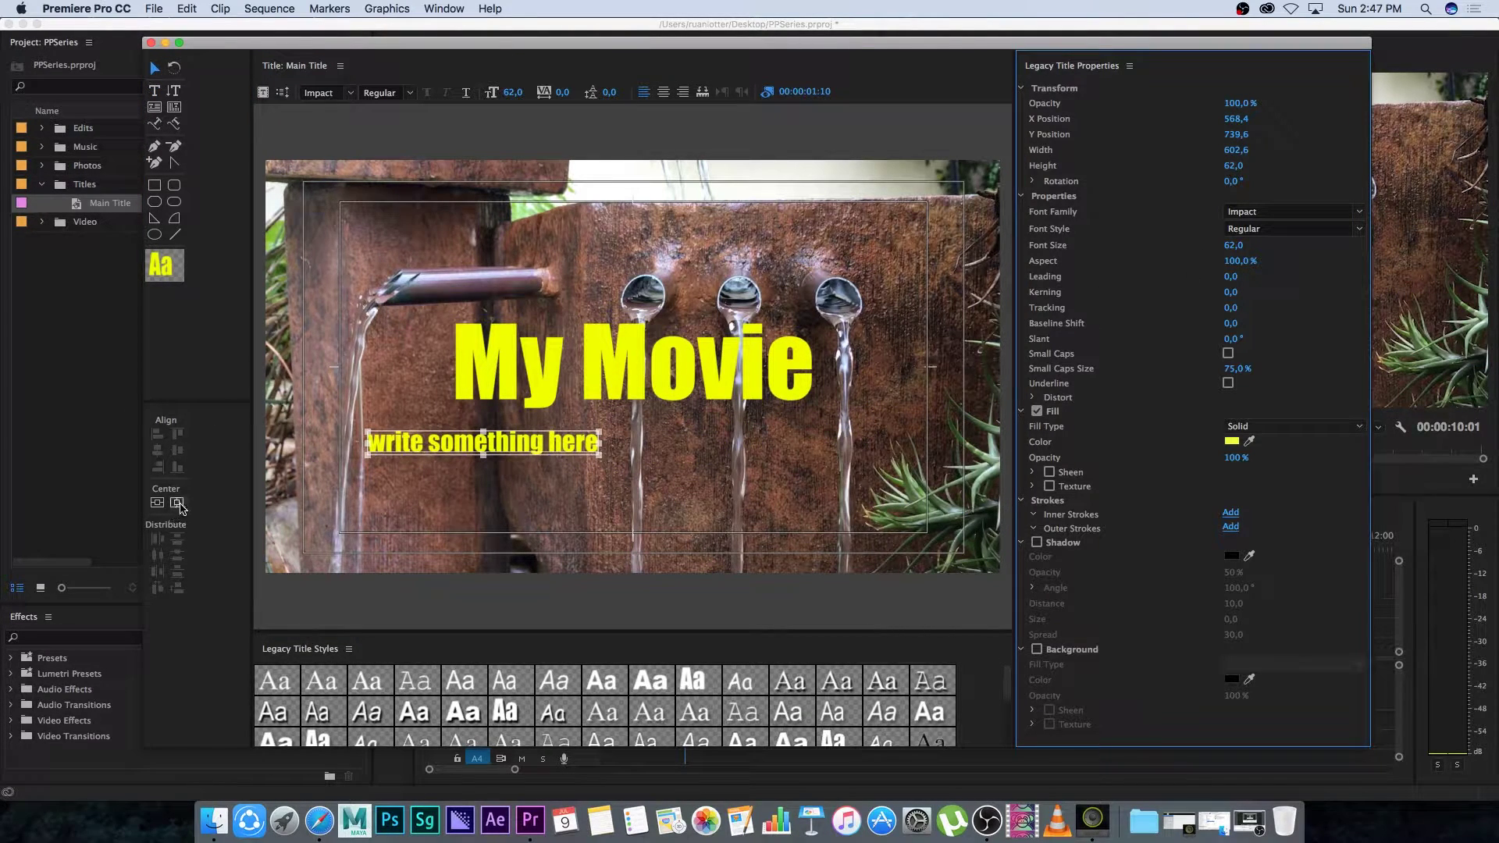
- Center "write something here" horizontally, nudge it up to about Y 695 close beneath "My Movie", and close the title editor
click(178, 504)
click(154, 69)
key(shift+Up)
key(shift+Up)
key(shift+Up)
key(shift+Up)
key(shift+Up)
key(shift+Up)
key(shift+Up)
key(shift+Up)
key(shift+Up)
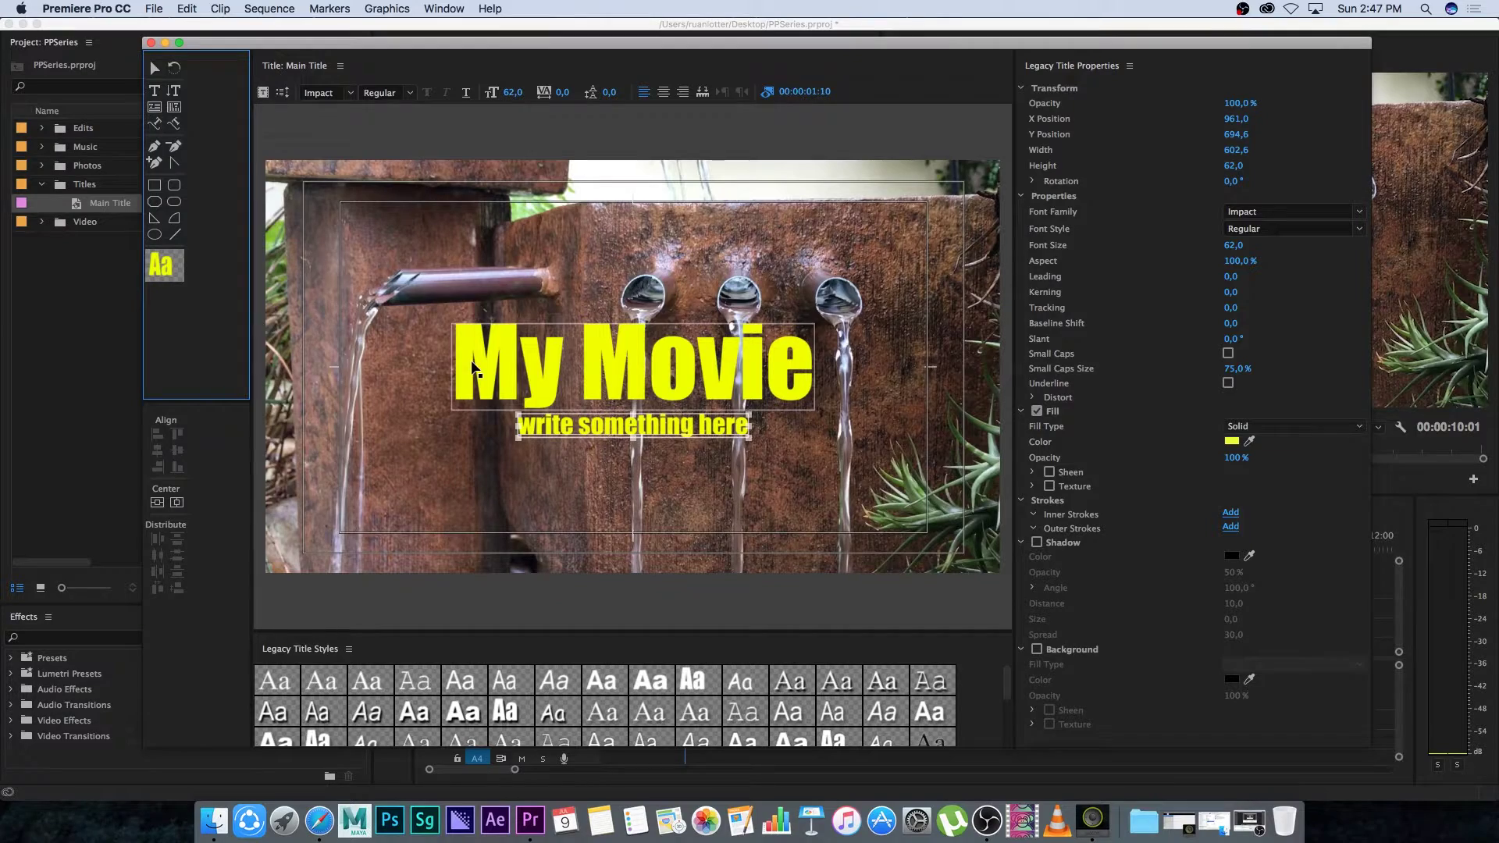
click(152, 43)
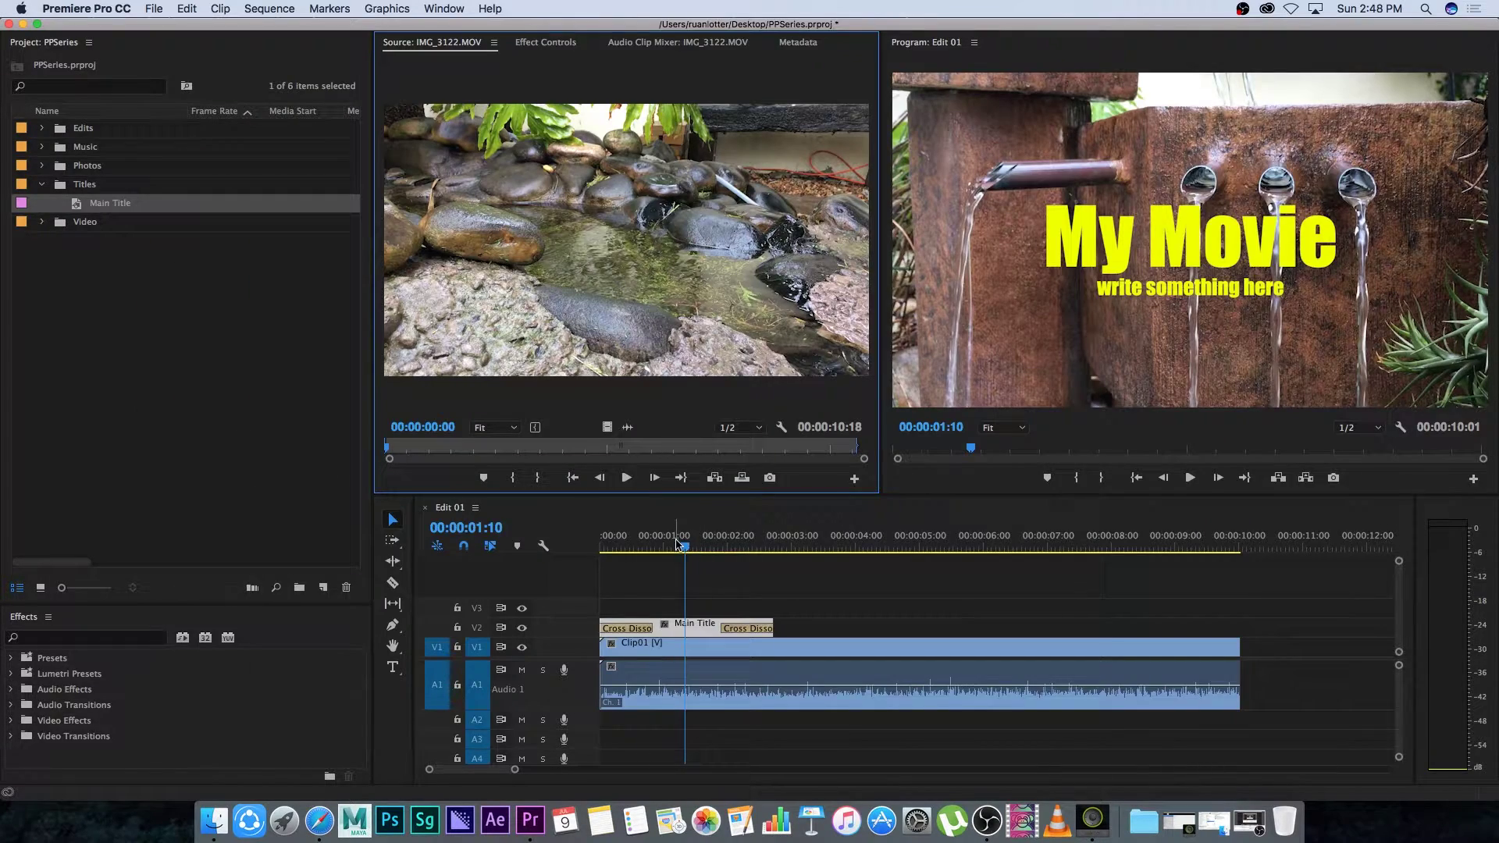
- Play Edit 01 from the start to review how the two lines of Main Title fade in and out
click(726, 578)
key(Home)
key(space)
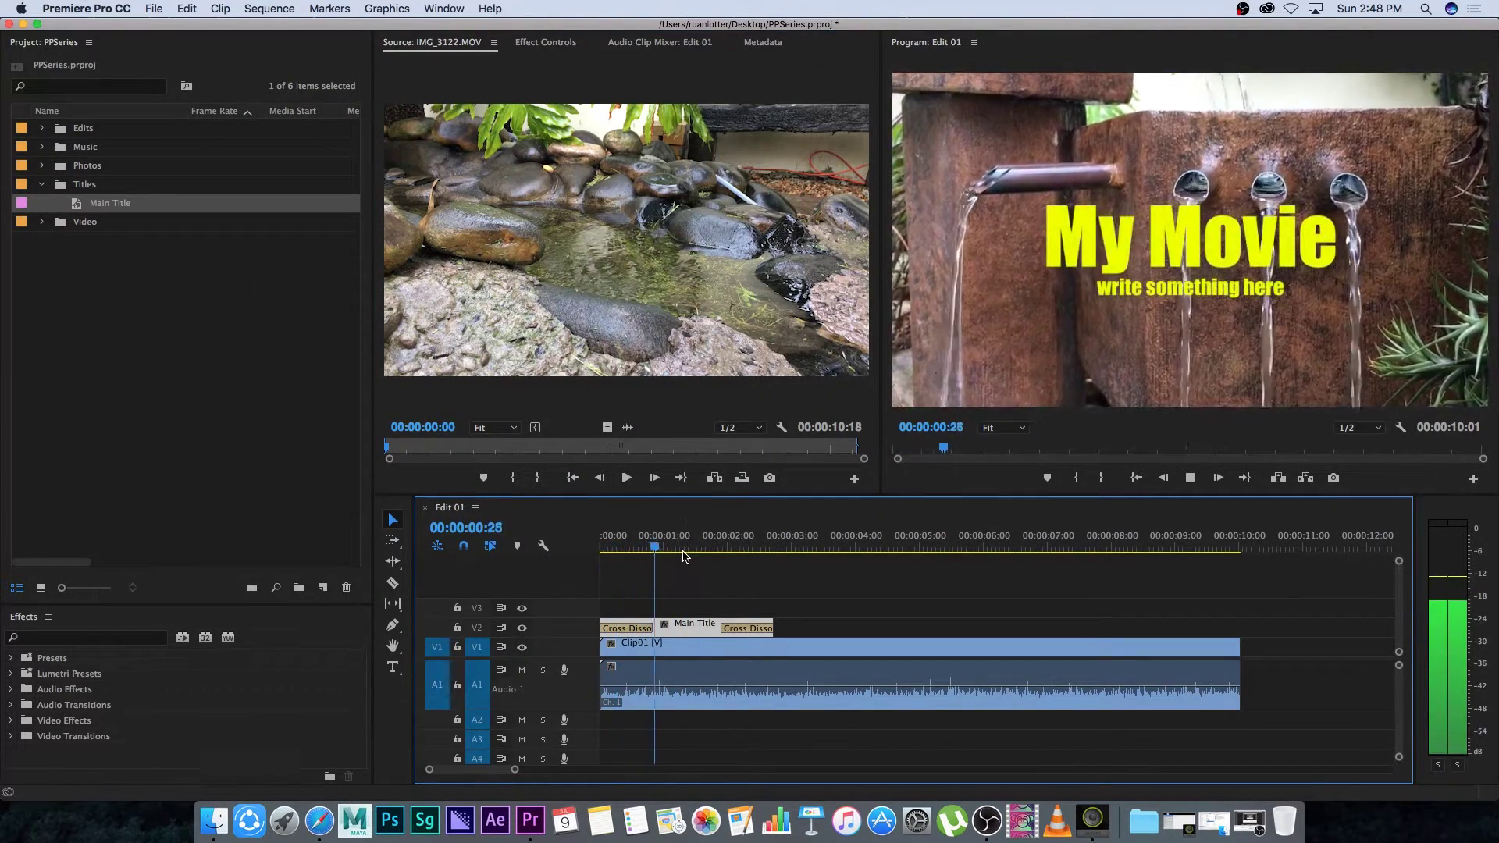
key(space)
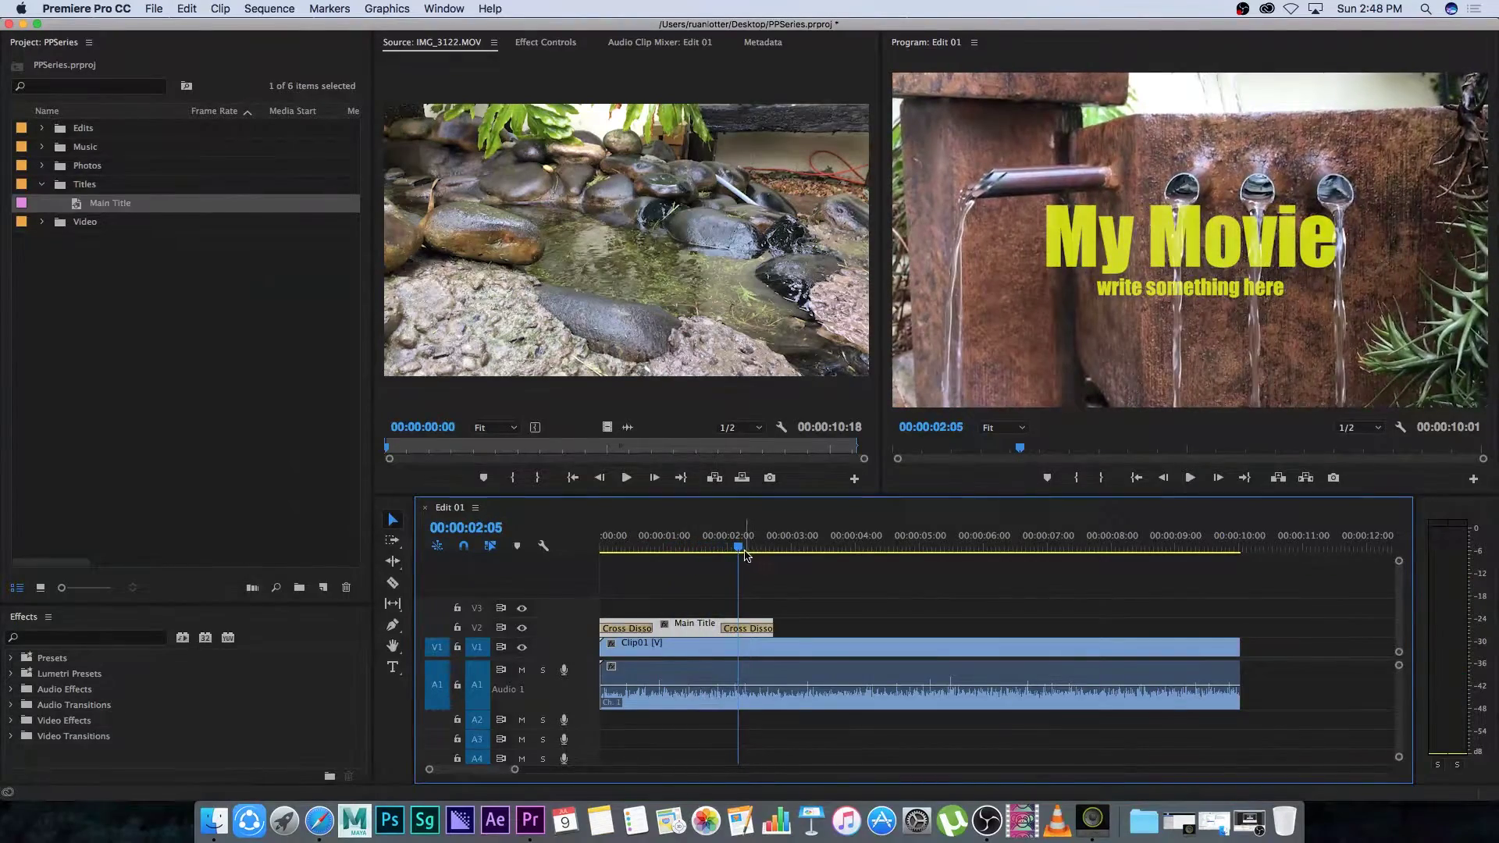
key(Home)
key(space)
key(space)
click(639, 547)
click(755, 580)
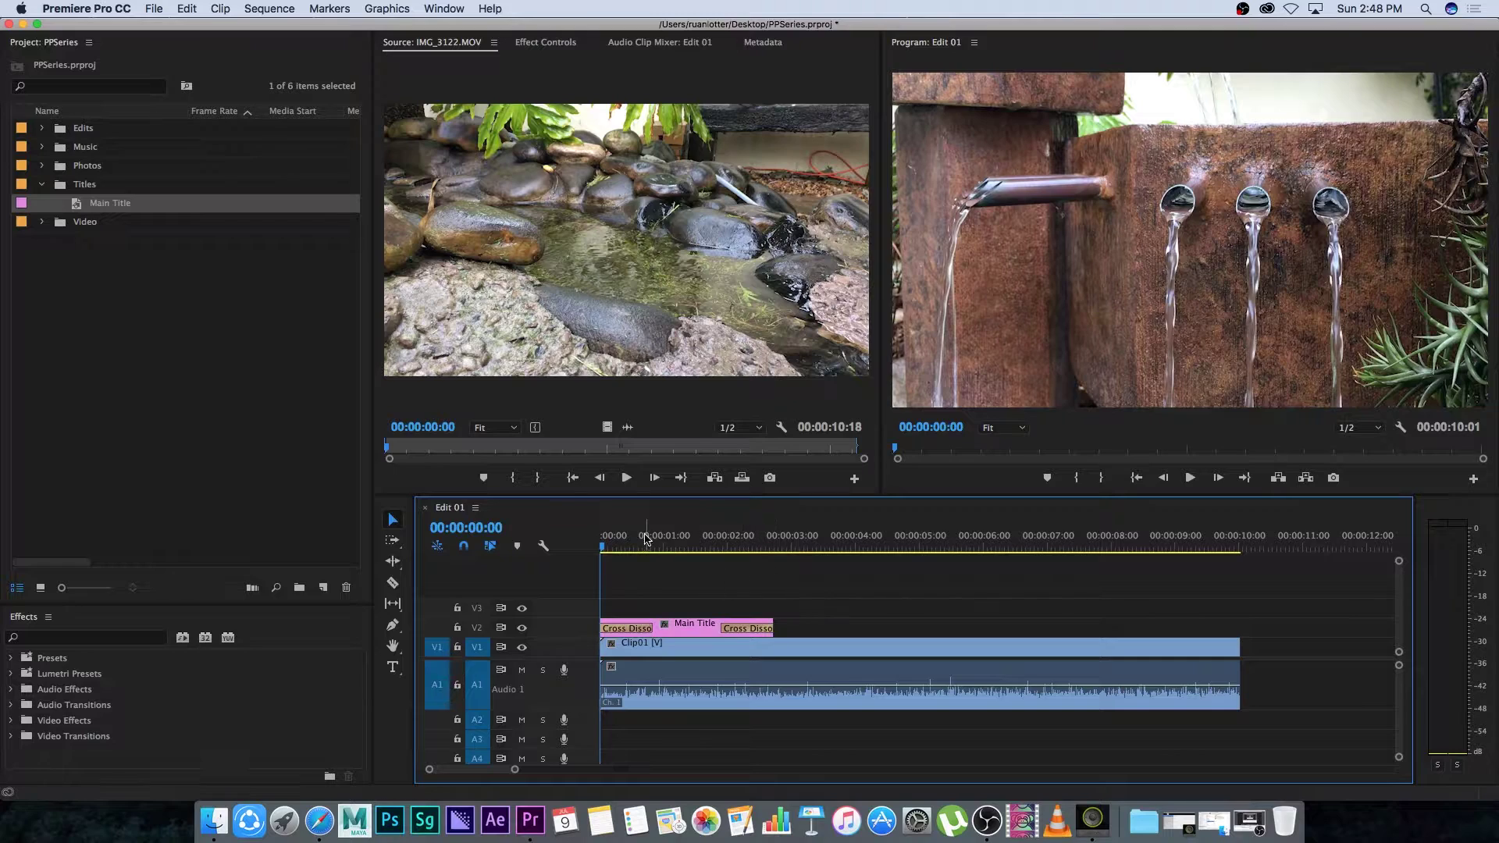
- Reopen Main Title, delete the "write something here" text, and close the title editor
click(687, 543)
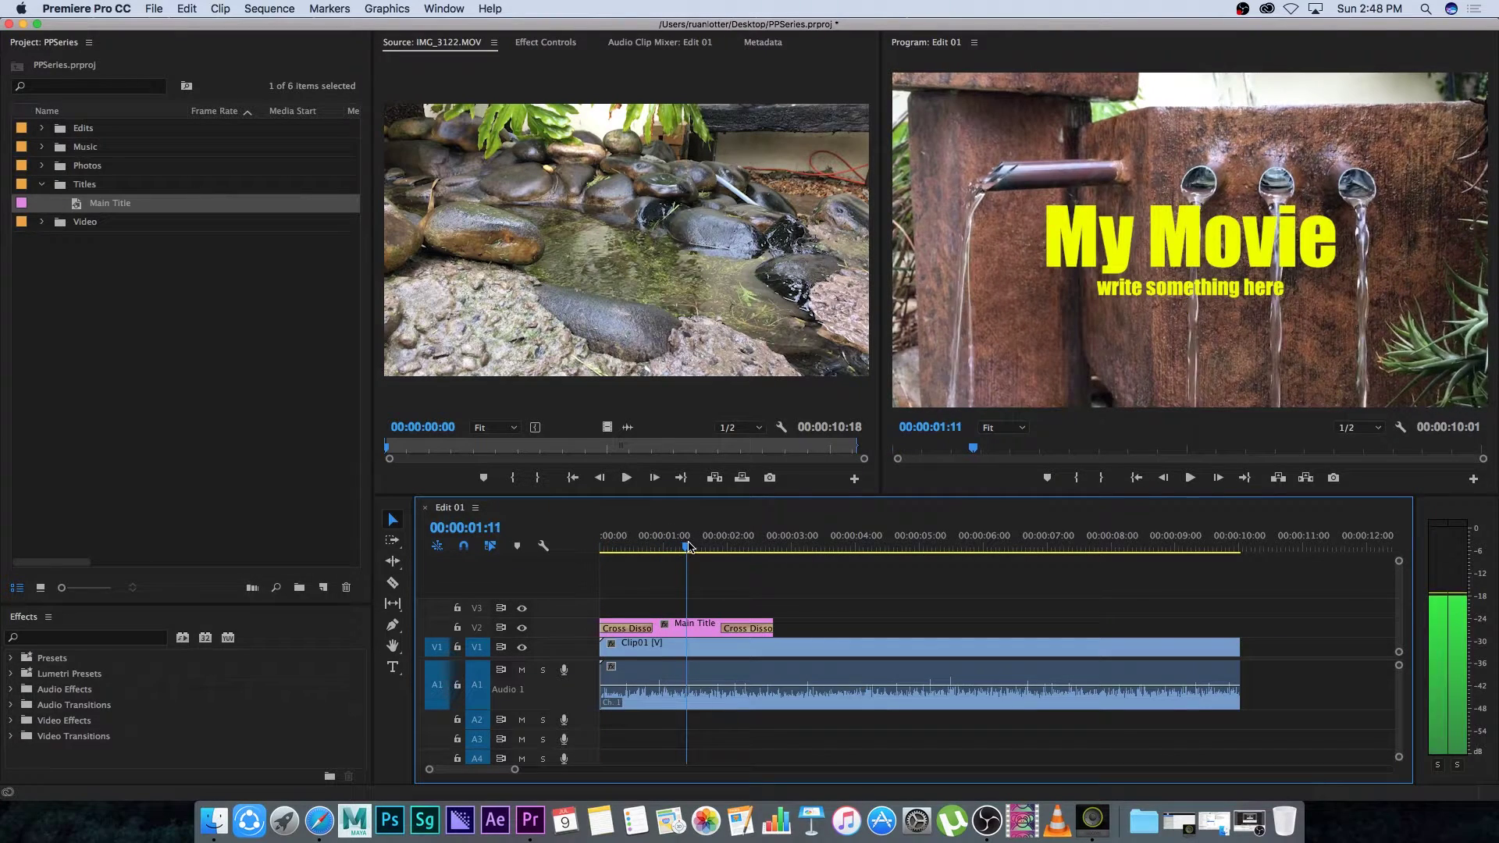
double_click(697, 630)
click(553, 428)
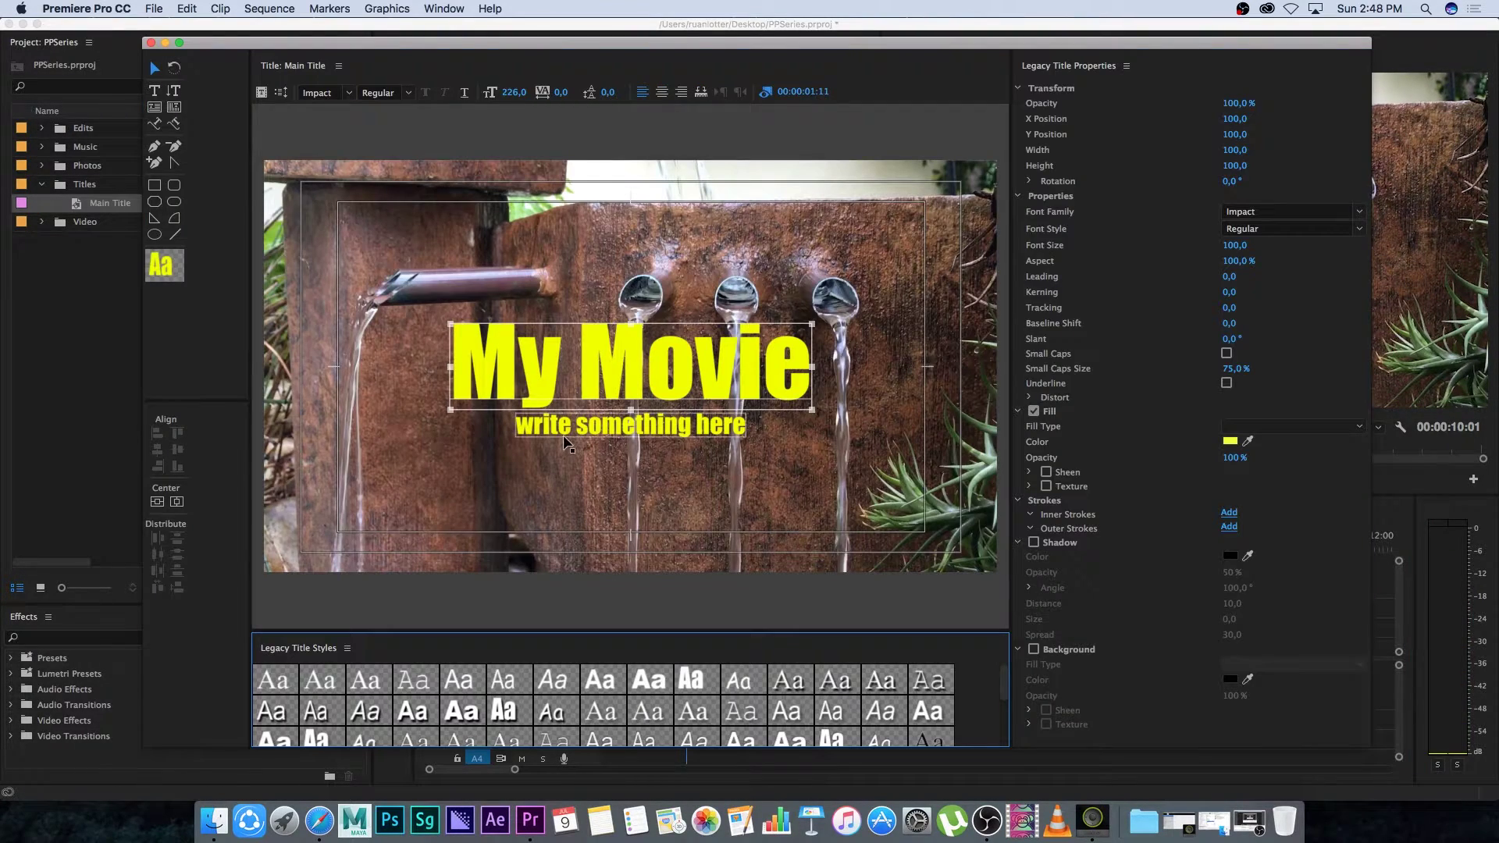
key(Delete)
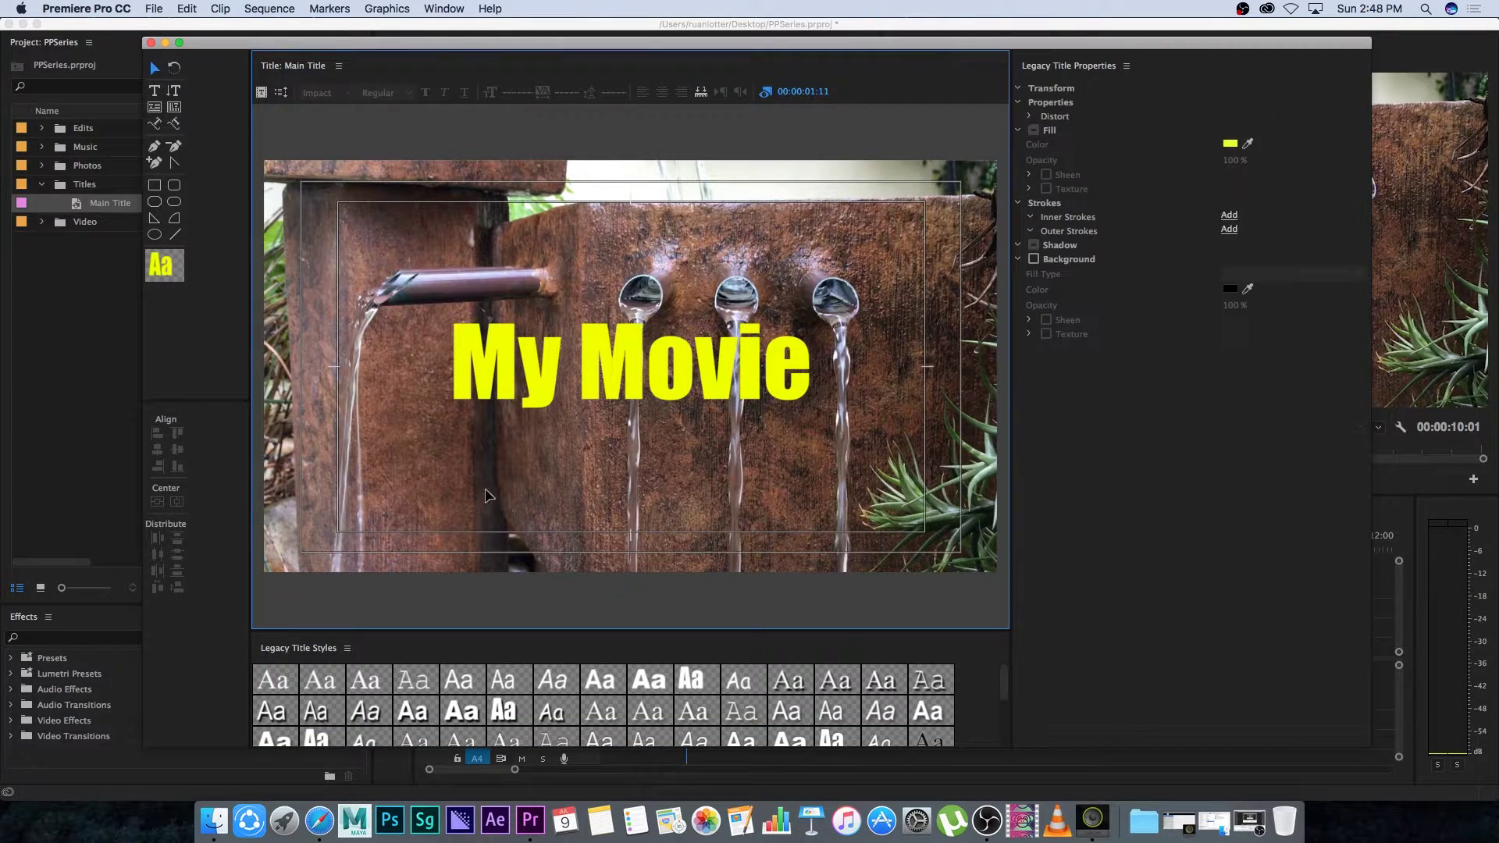
click(152, 43)
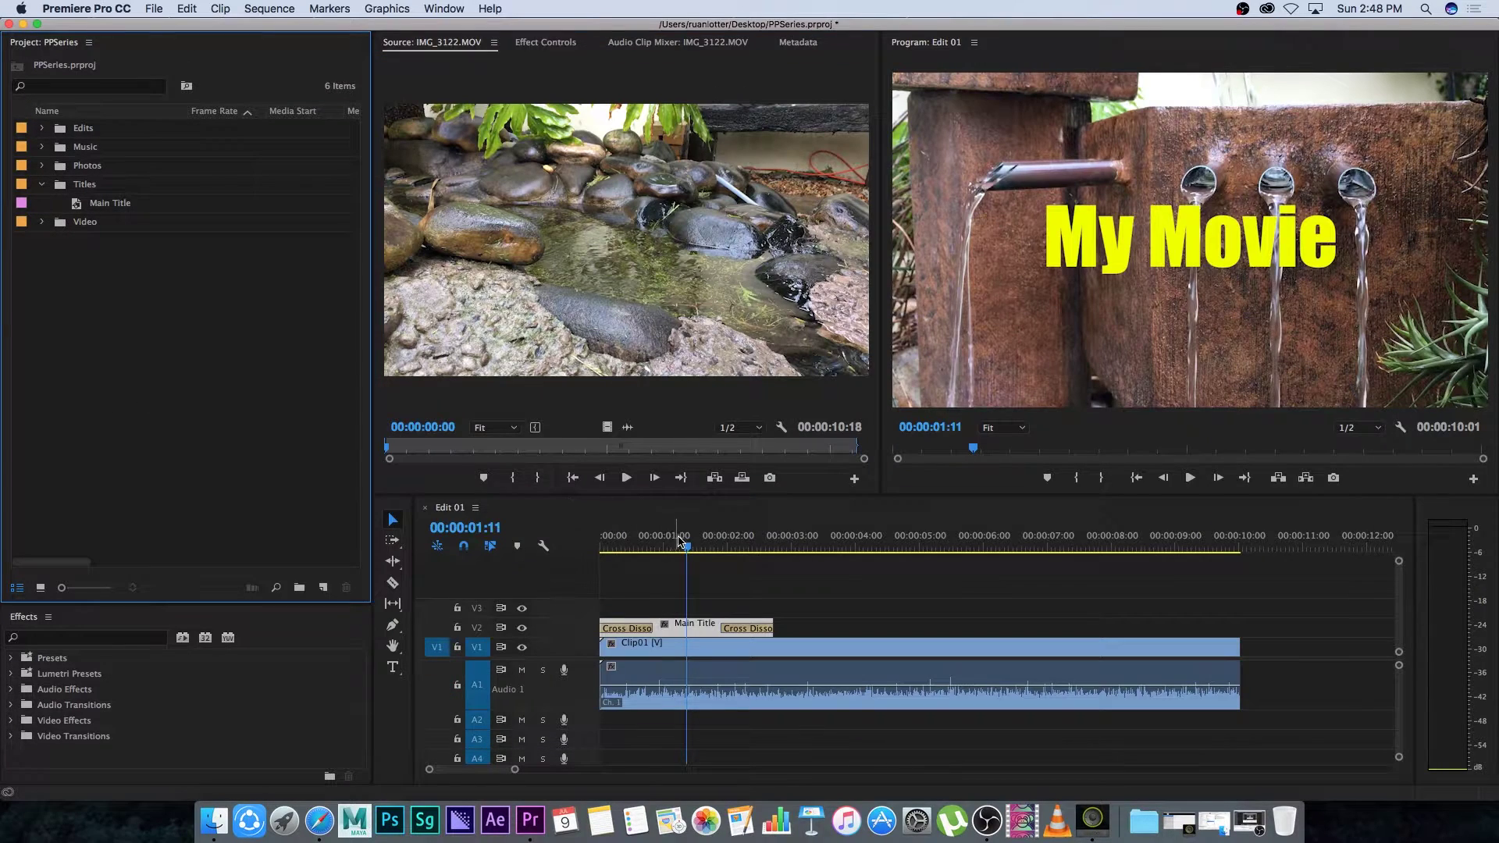
- Create a new legacy title named "Second Line" in the Titles bin with the default video settings
click(681, 539)
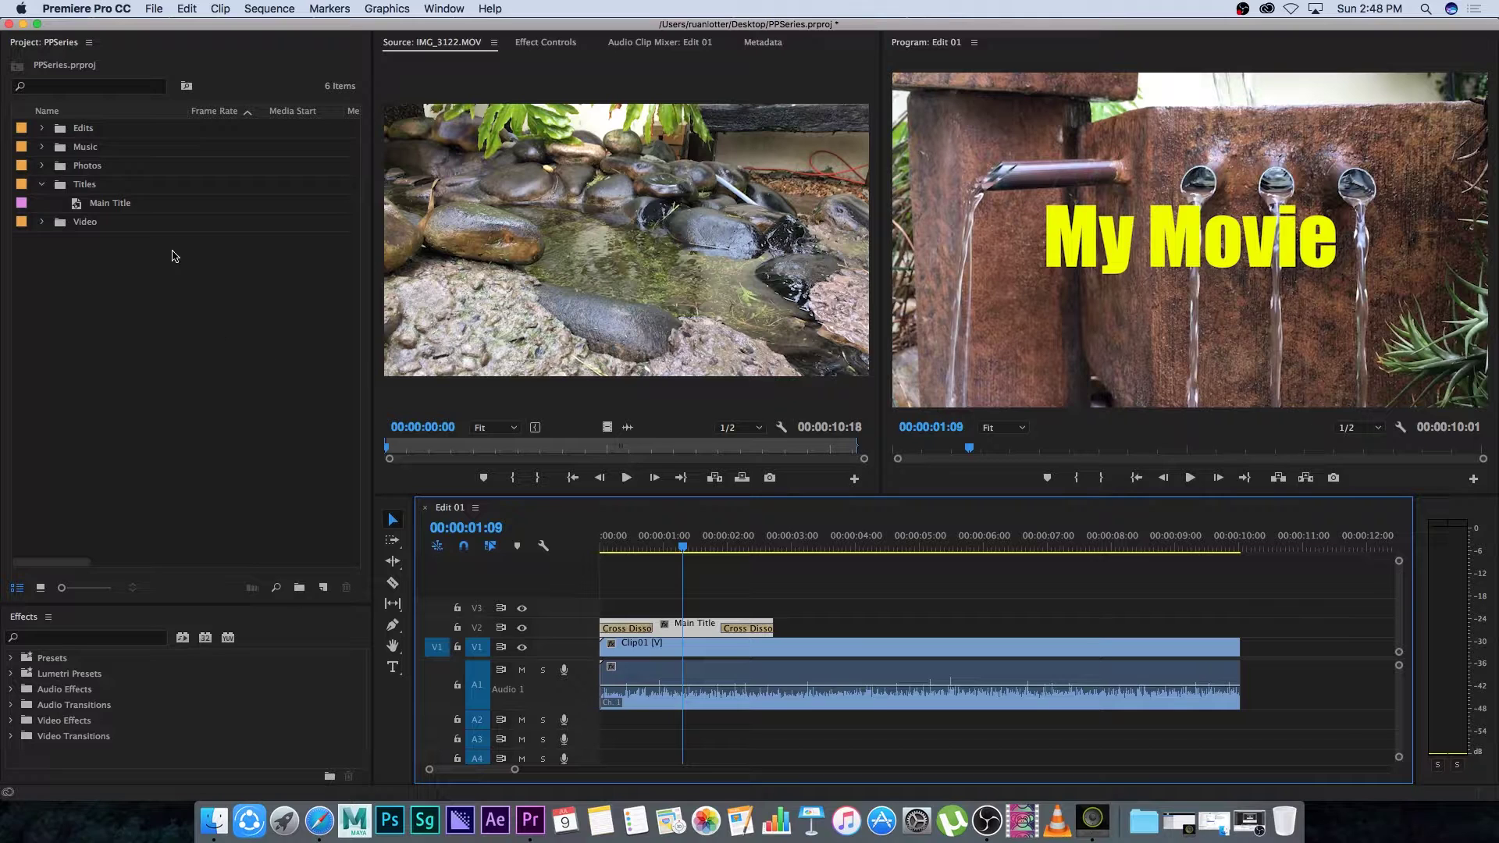
click(160, 323)
click(121, 188)
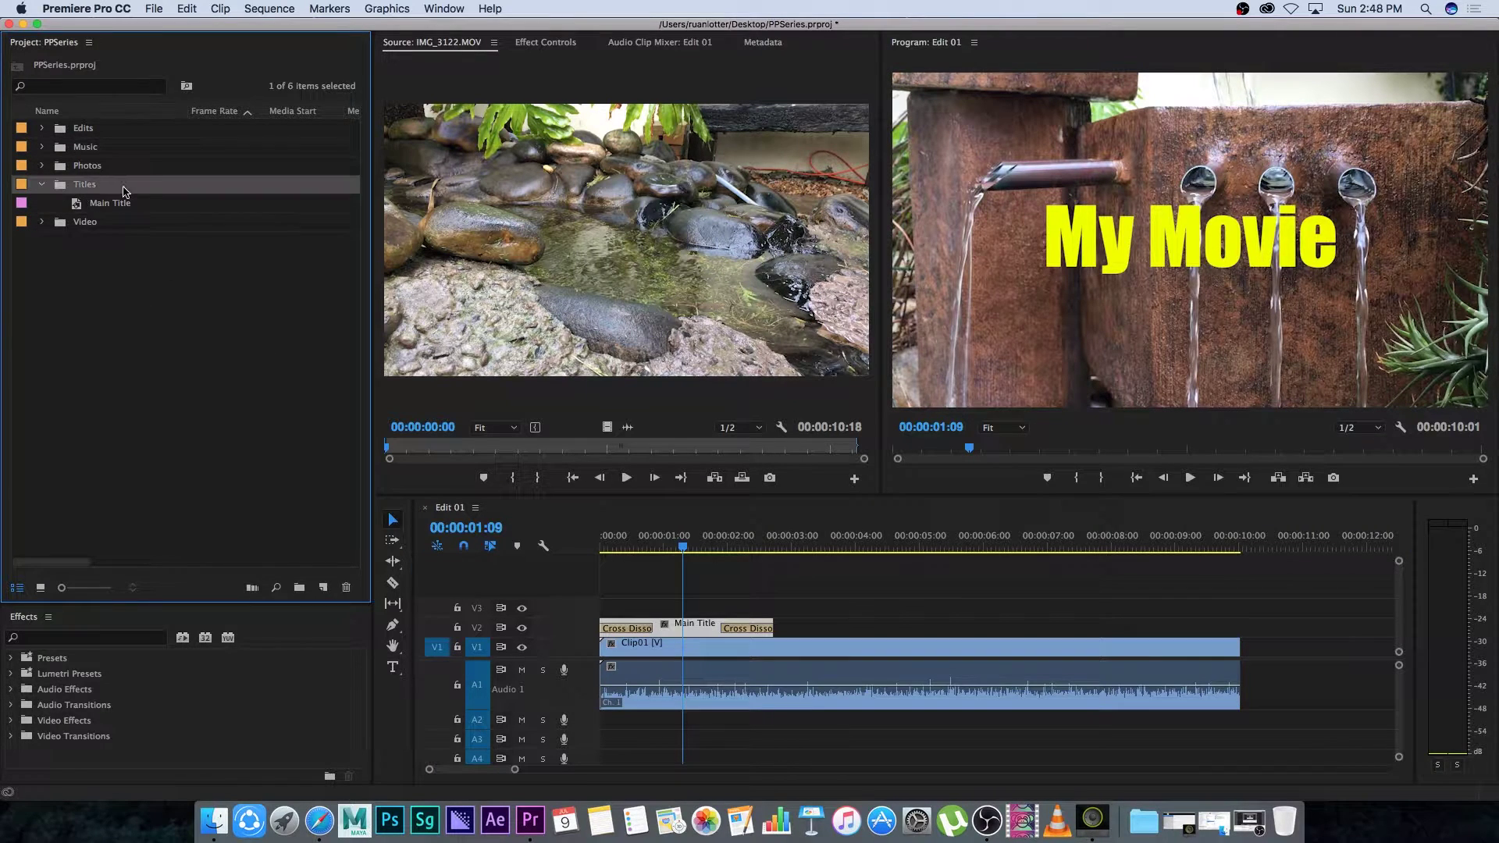
click(156, 10)
mouse_move(256, 27)
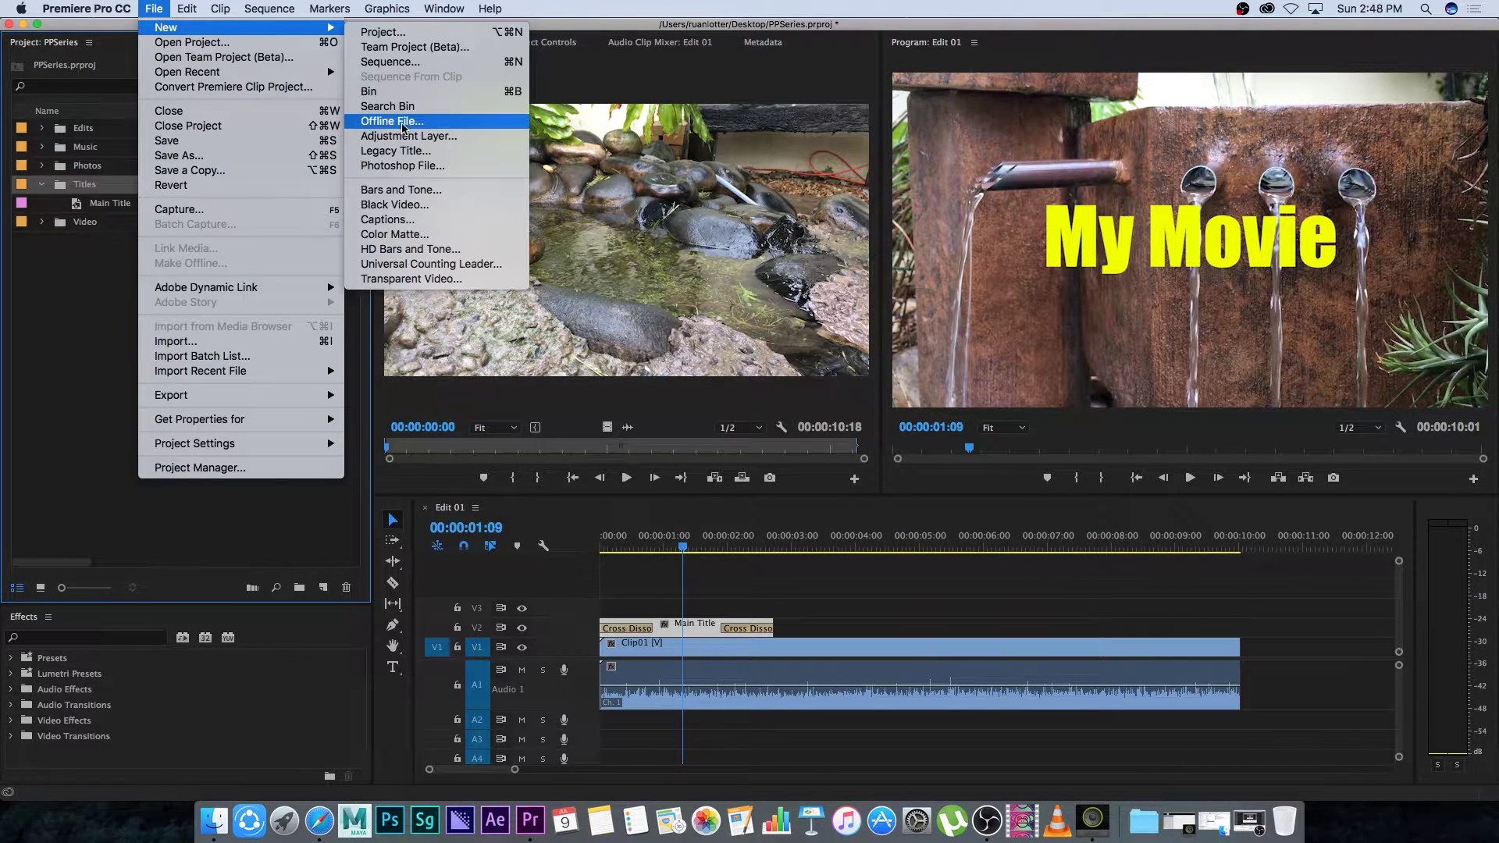
click(388, 153)
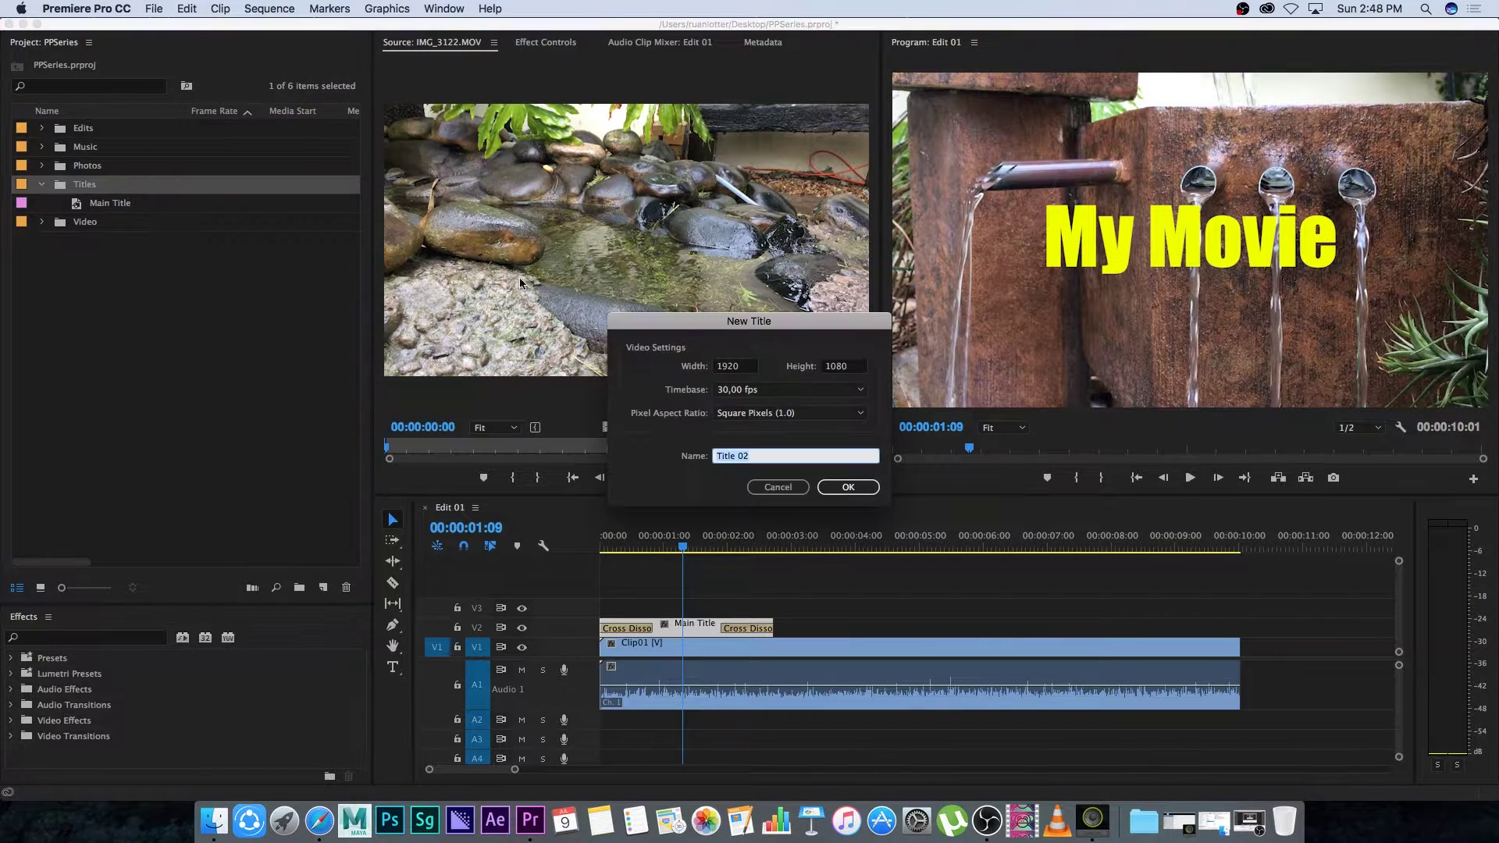
text(D)
key(BackSpace)
text(Second Line)
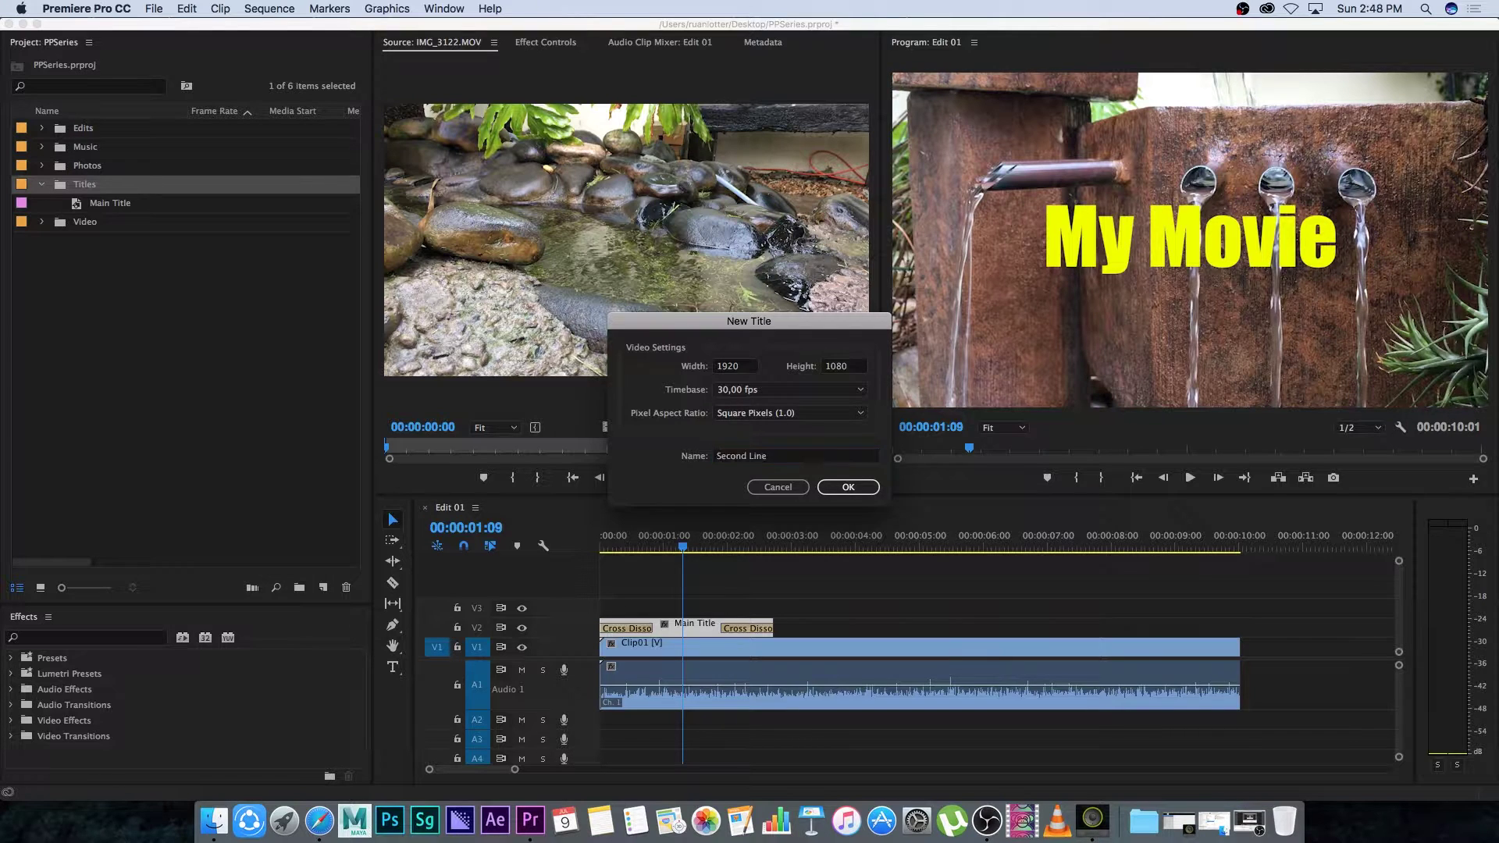
key(Return)
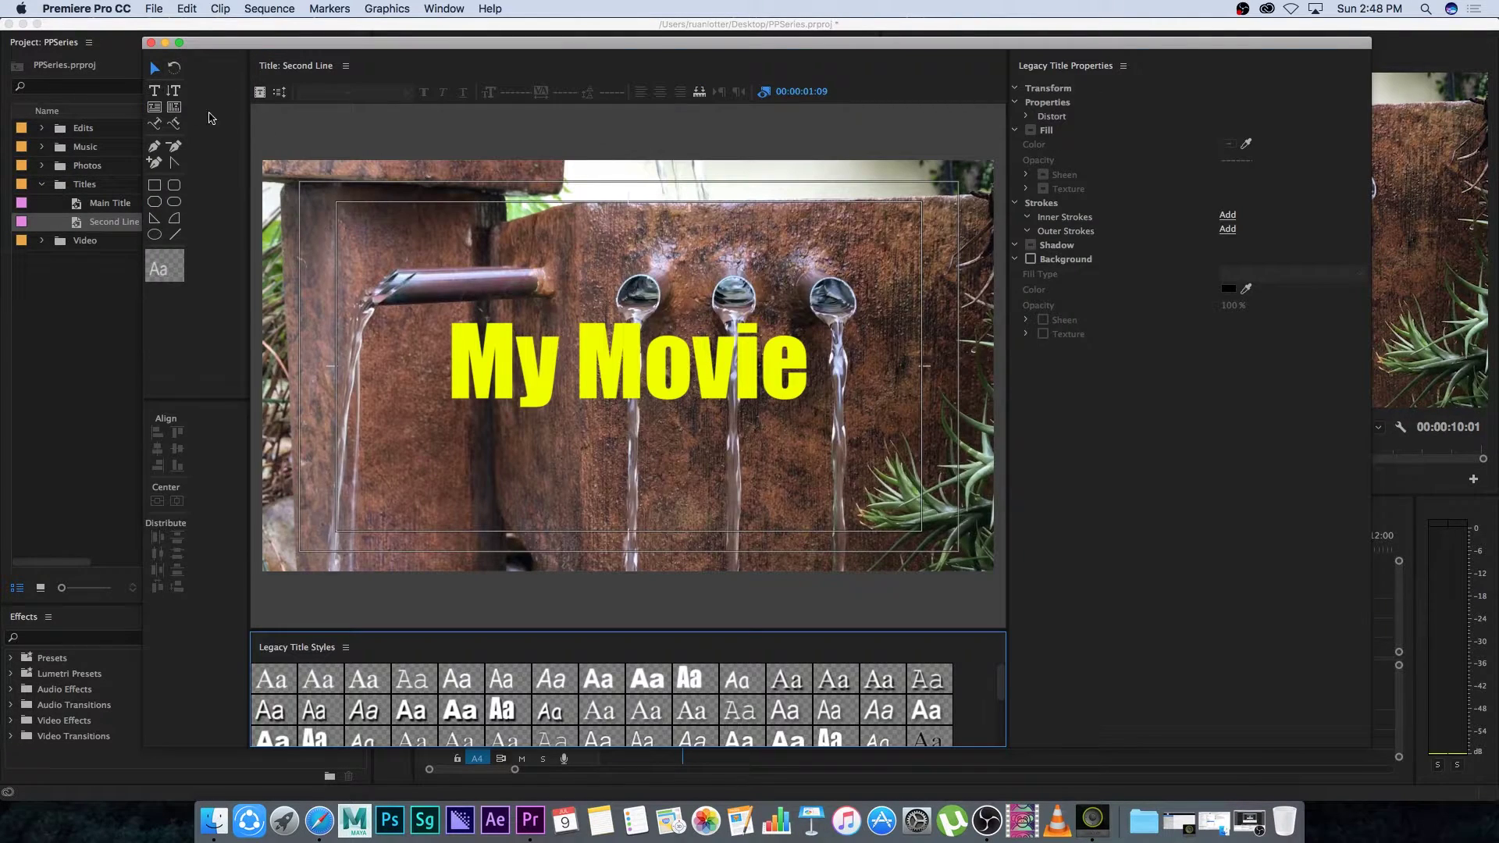
- Add the text "type something here" to the new title, position it roughly centered beneath "My Movie", and close the title editor
click(154, 90)
click(406, 425)
text(type something here)
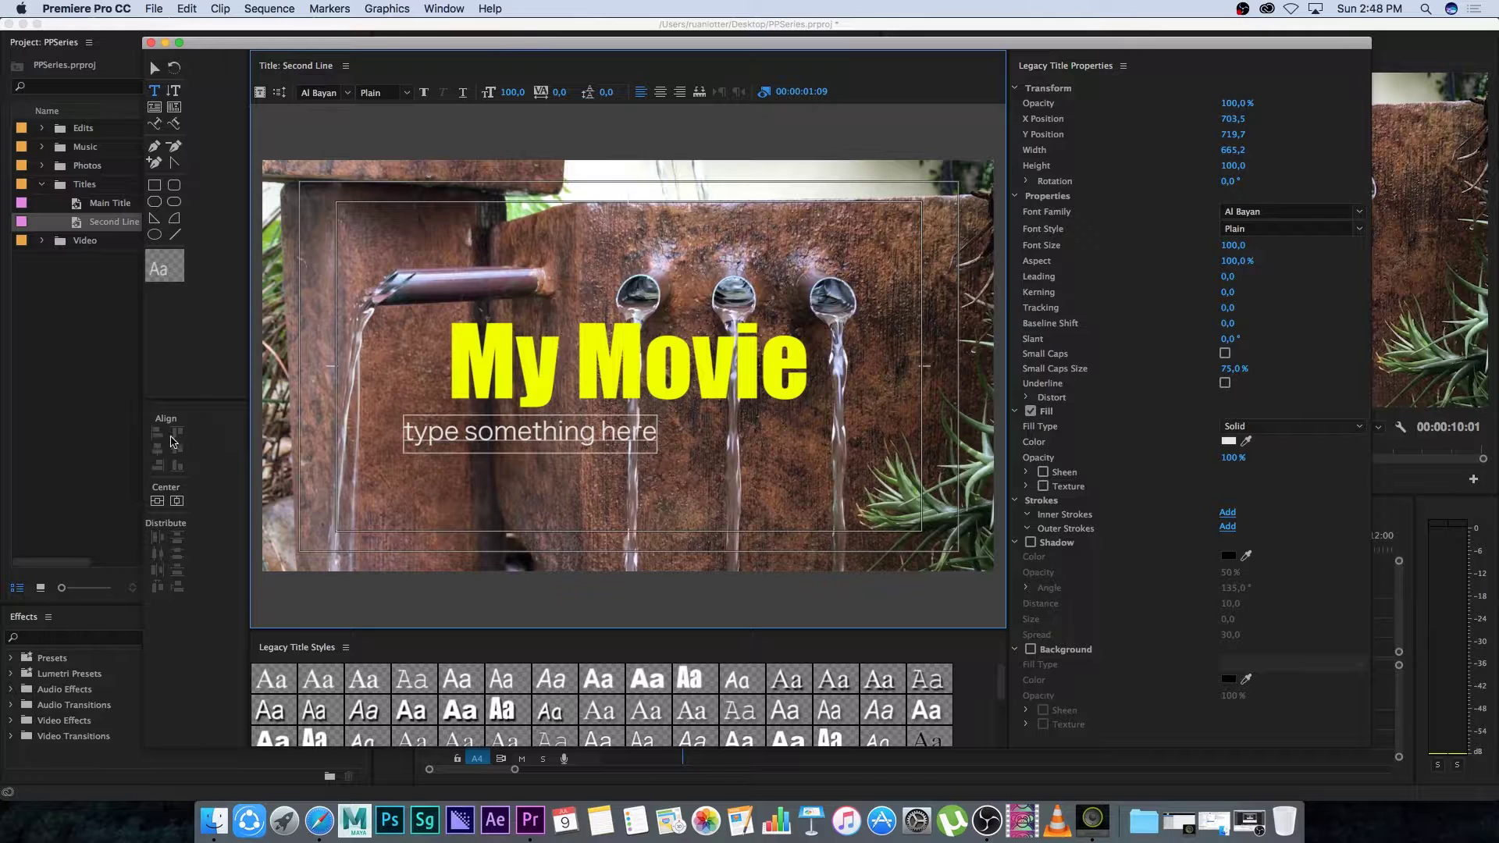
click(154, 68)
drag(494, 434, 628, 430)
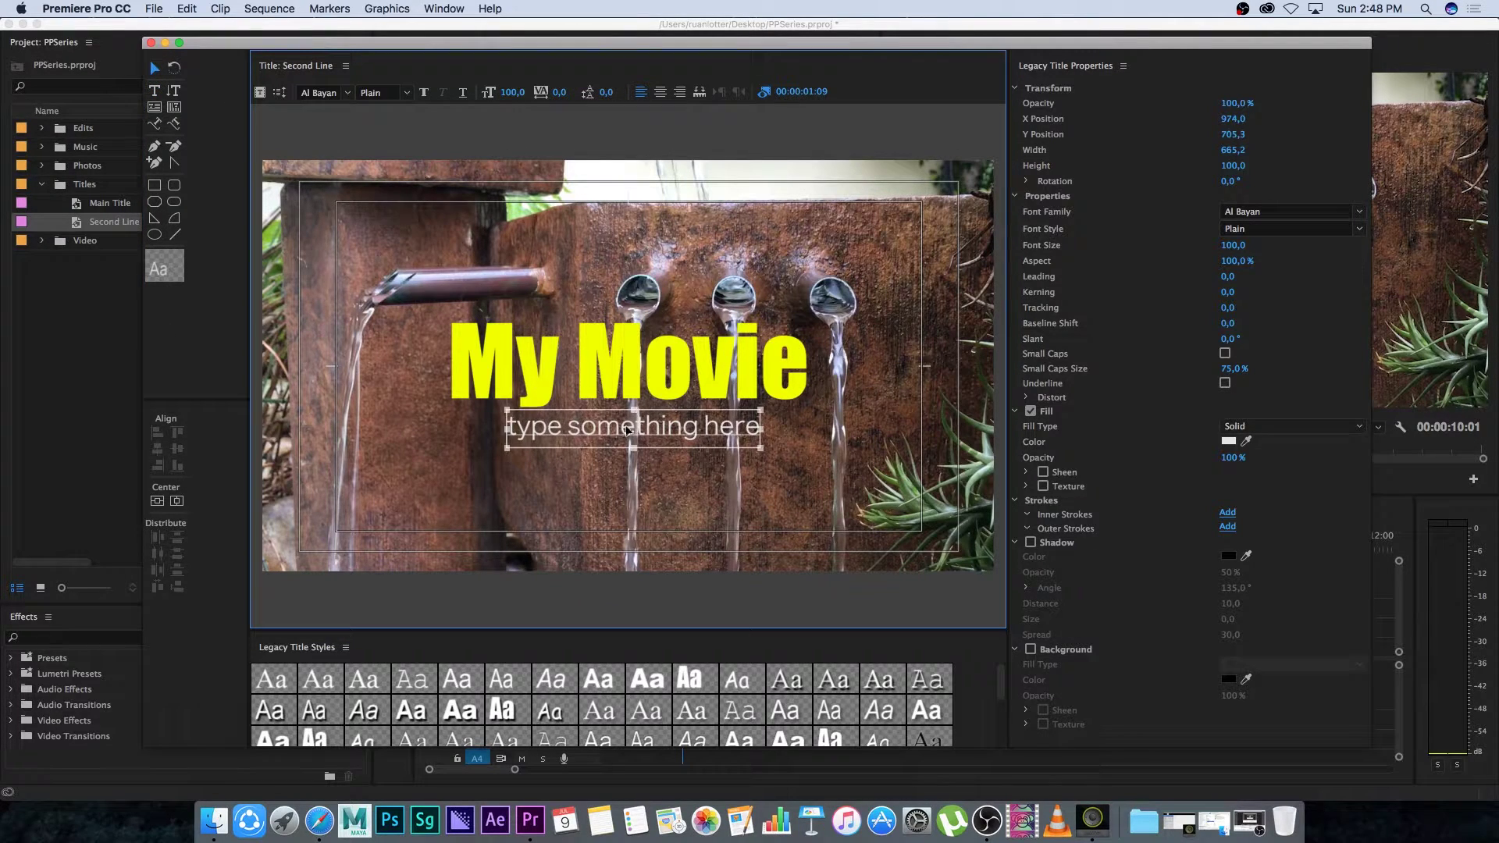
click(150, 43)
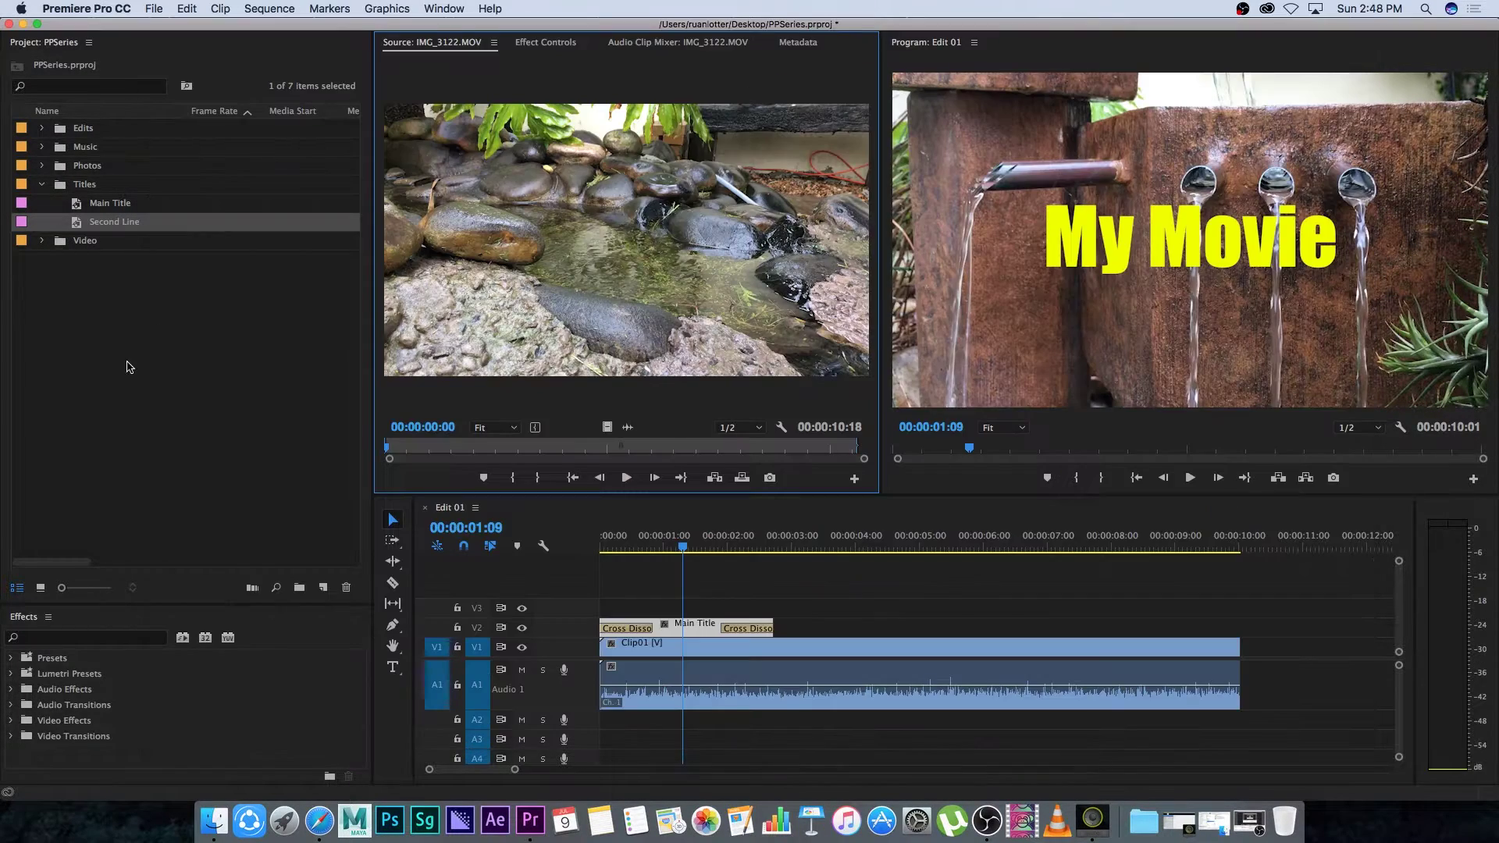
- Place Second Line on V3 at the sequence start, trim its end to match Main Title, and return the playhead to the start
click(77, 225)
drag(575, 378, 614, 609)
drag(910, 602, 773, 605)
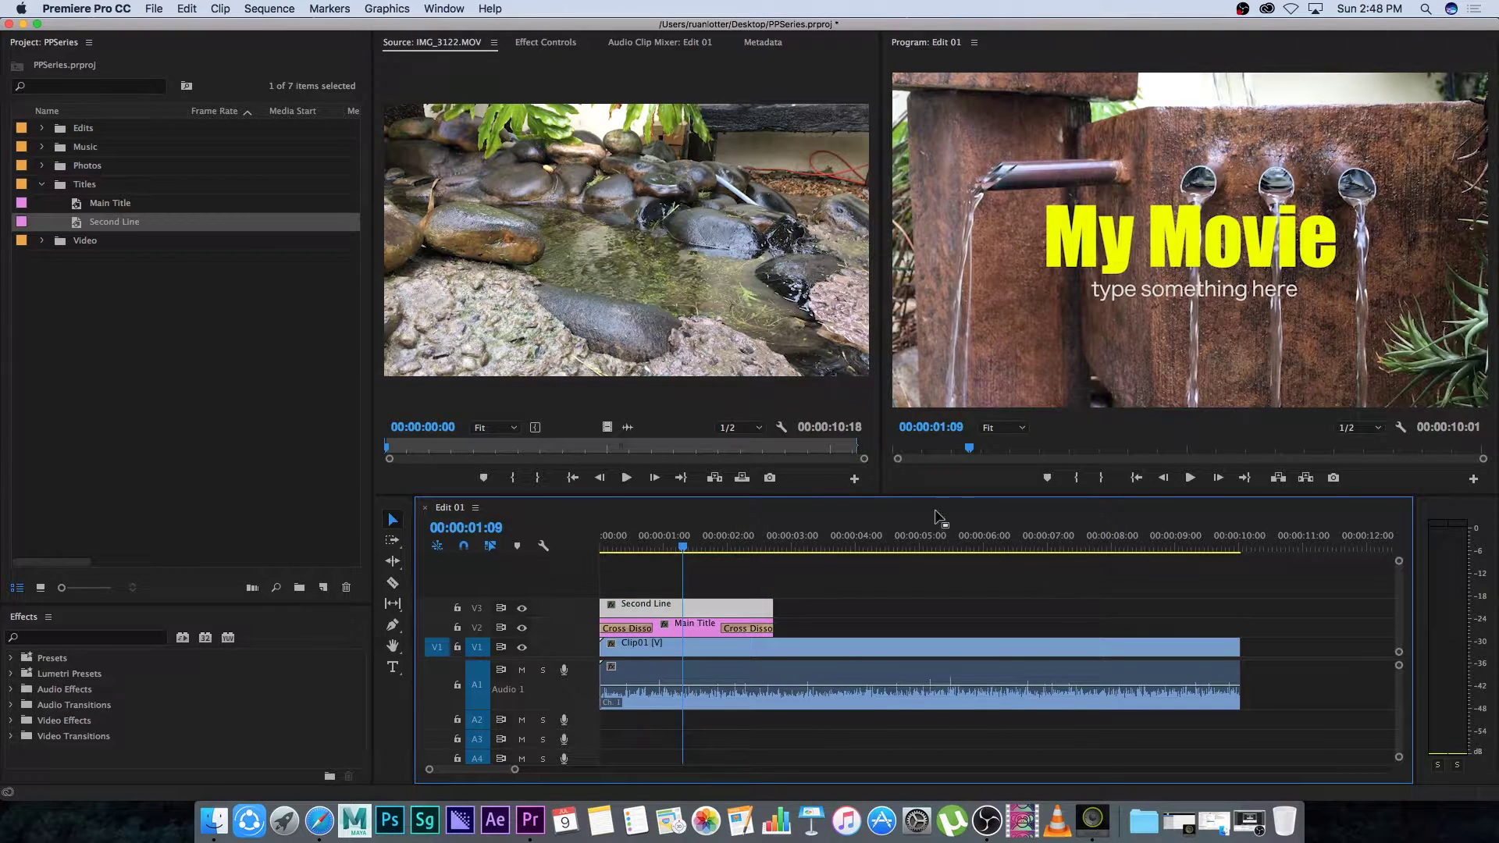
key(Home)
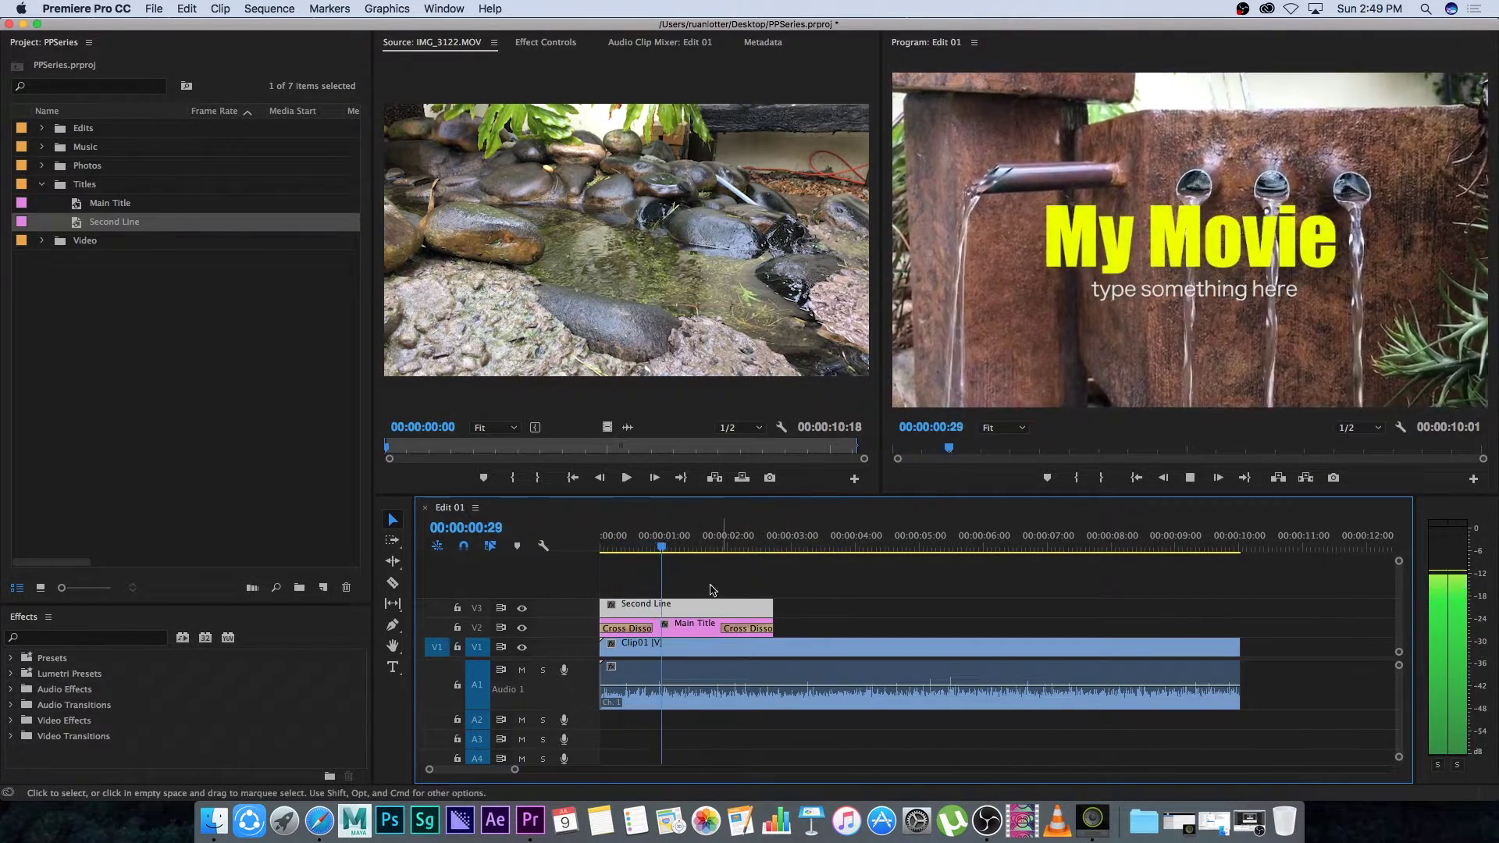
- Apply the default Cross Dissolve transition to both ends of Second Line on V3 and play the titles back to check the fades
key(space)
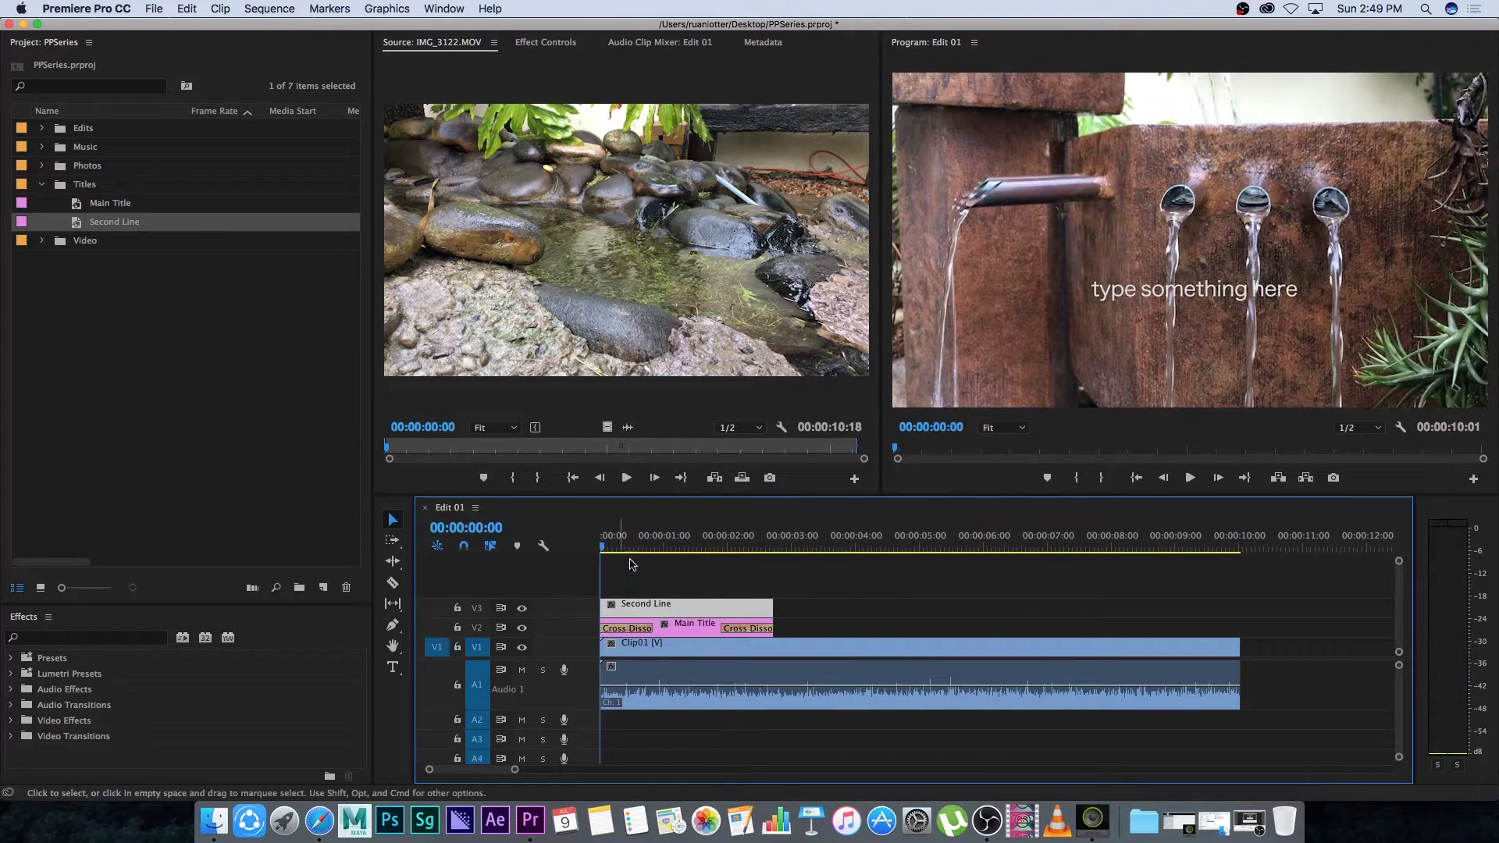
right_click(602, 612)
click(669, 705)
right_click(773, 611)
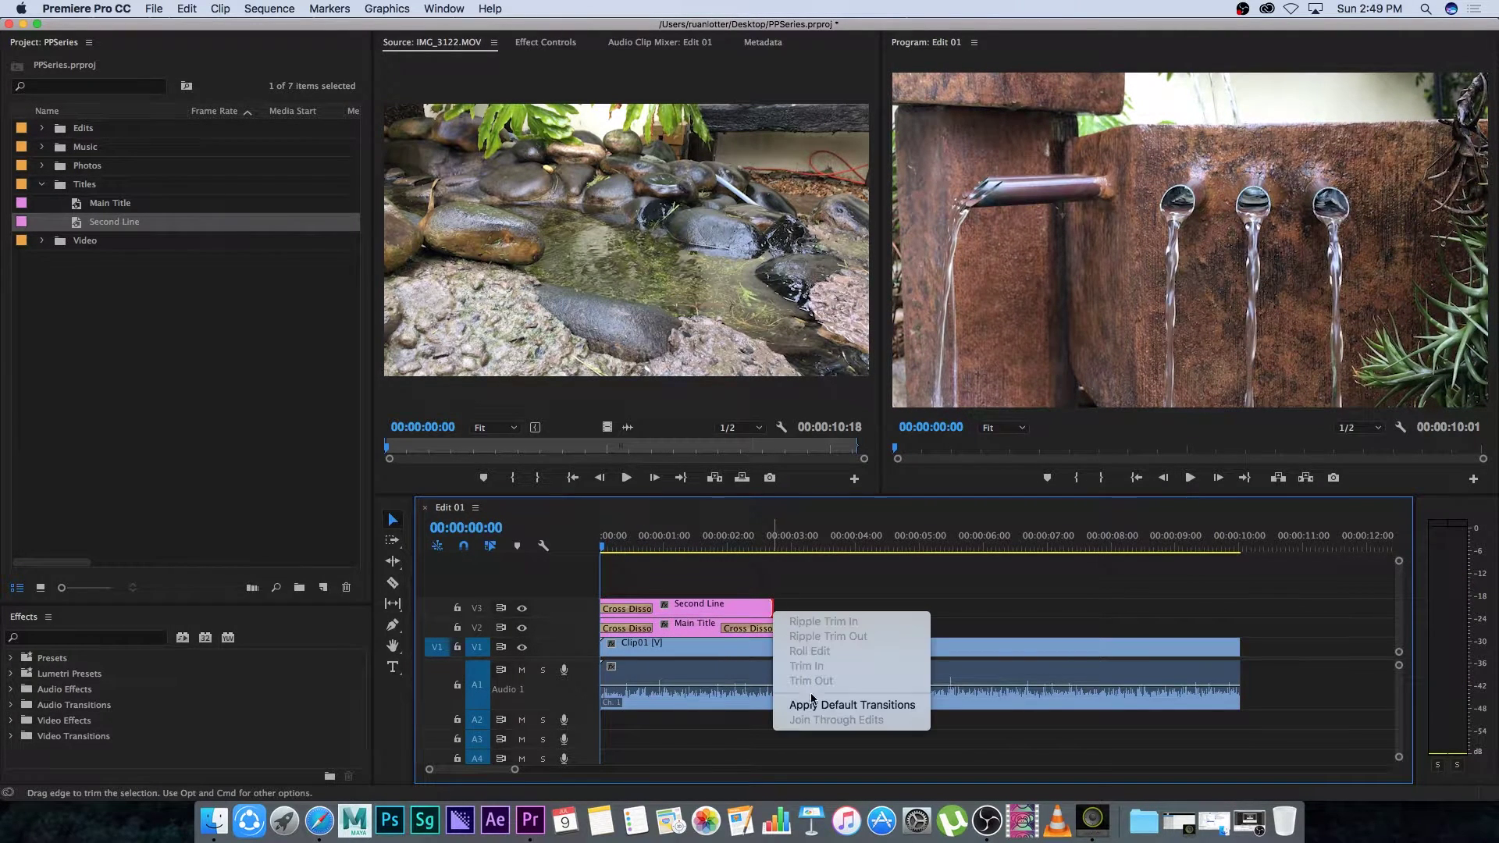
click(828, 705)
key(space)
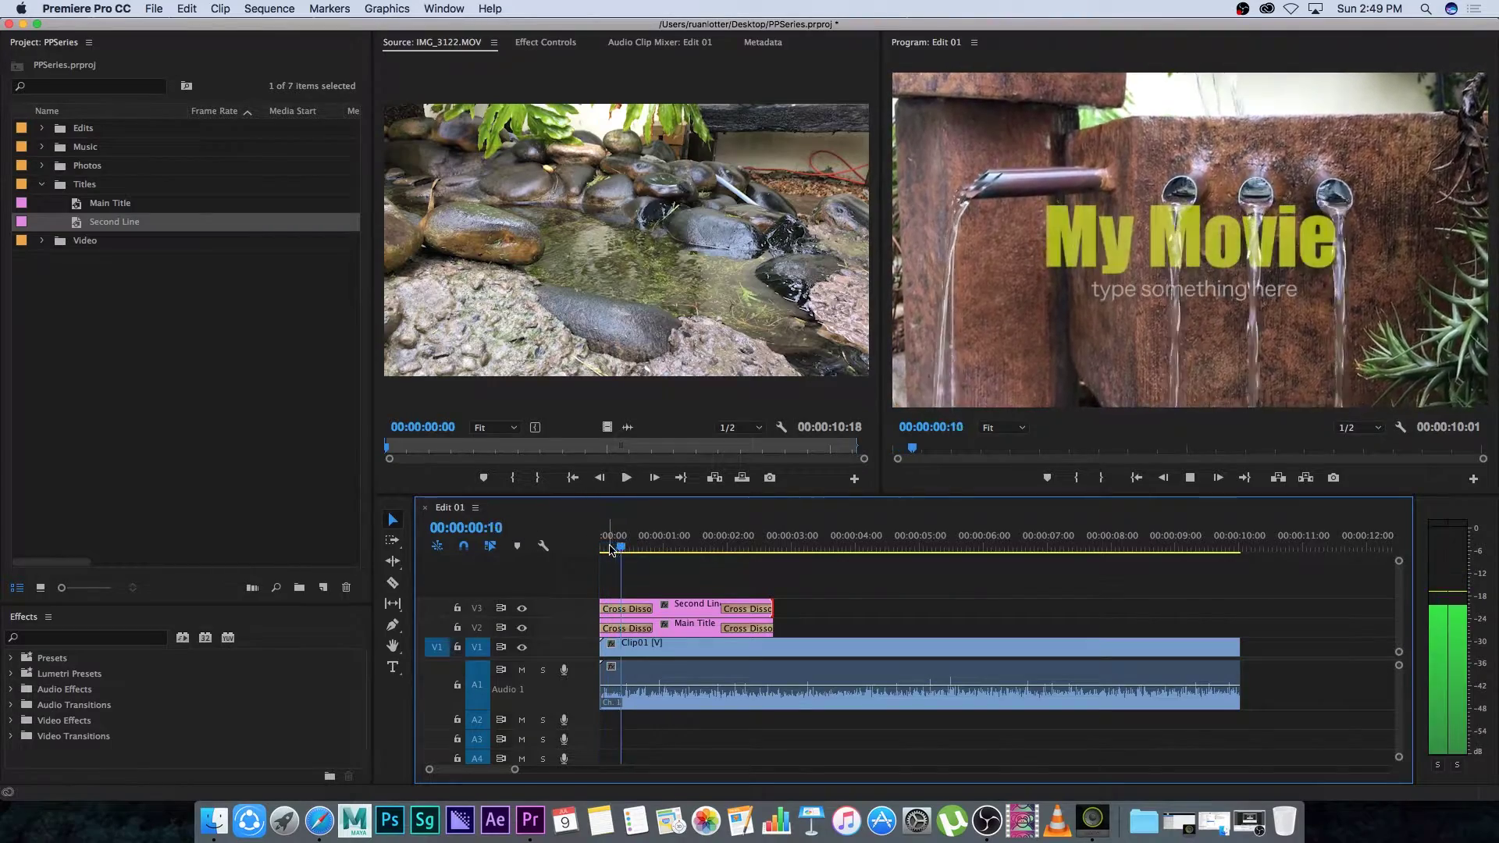
key(space)
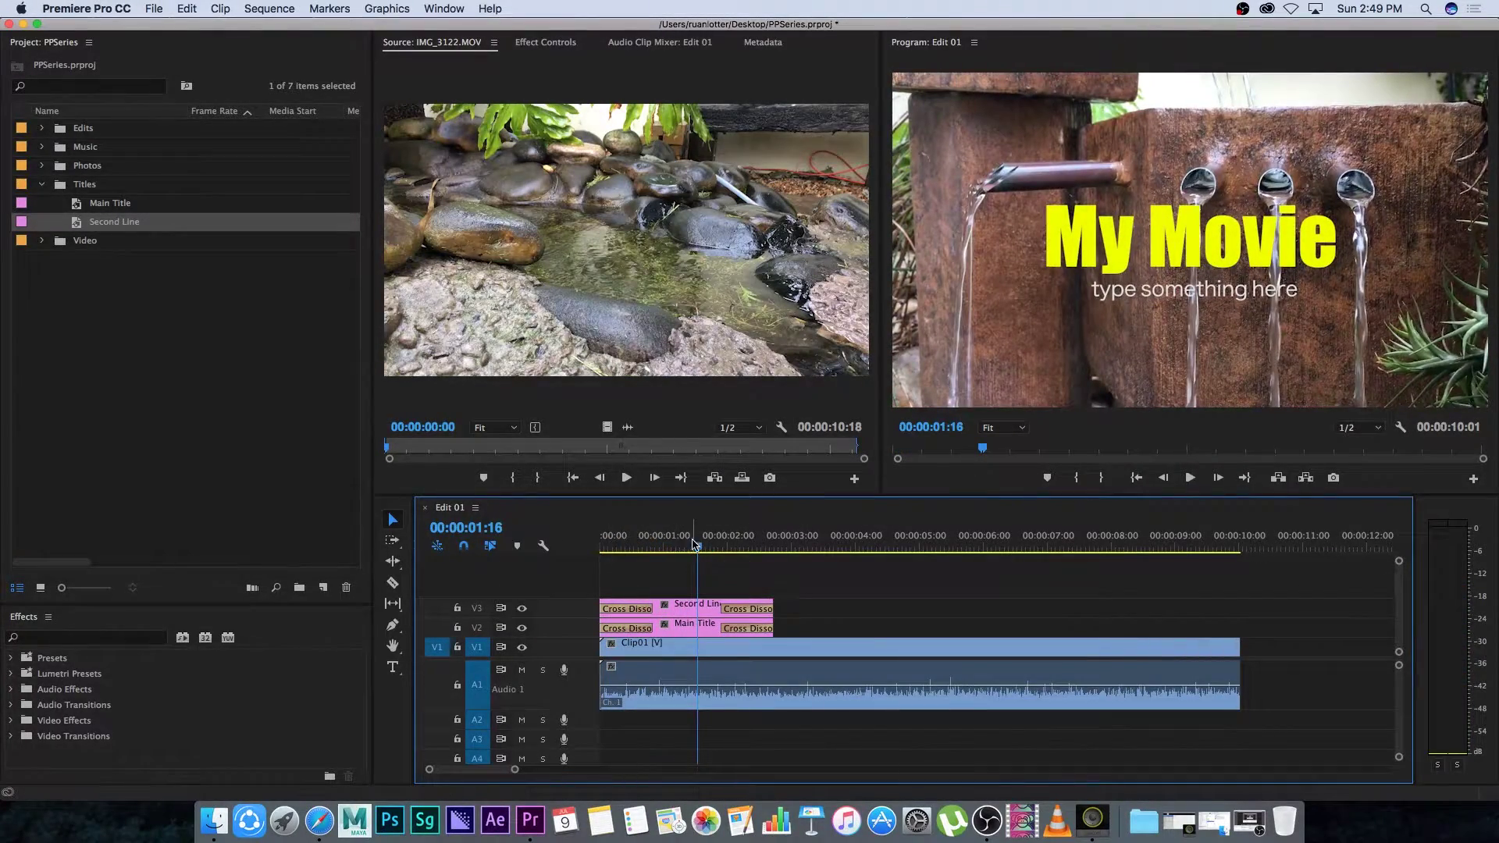
- With the playhead at 00:00:01:10, set the Second Line clip's motion position to 1493, 834 near the frame's lower-right corner
drag(697, 544, 685, 546)
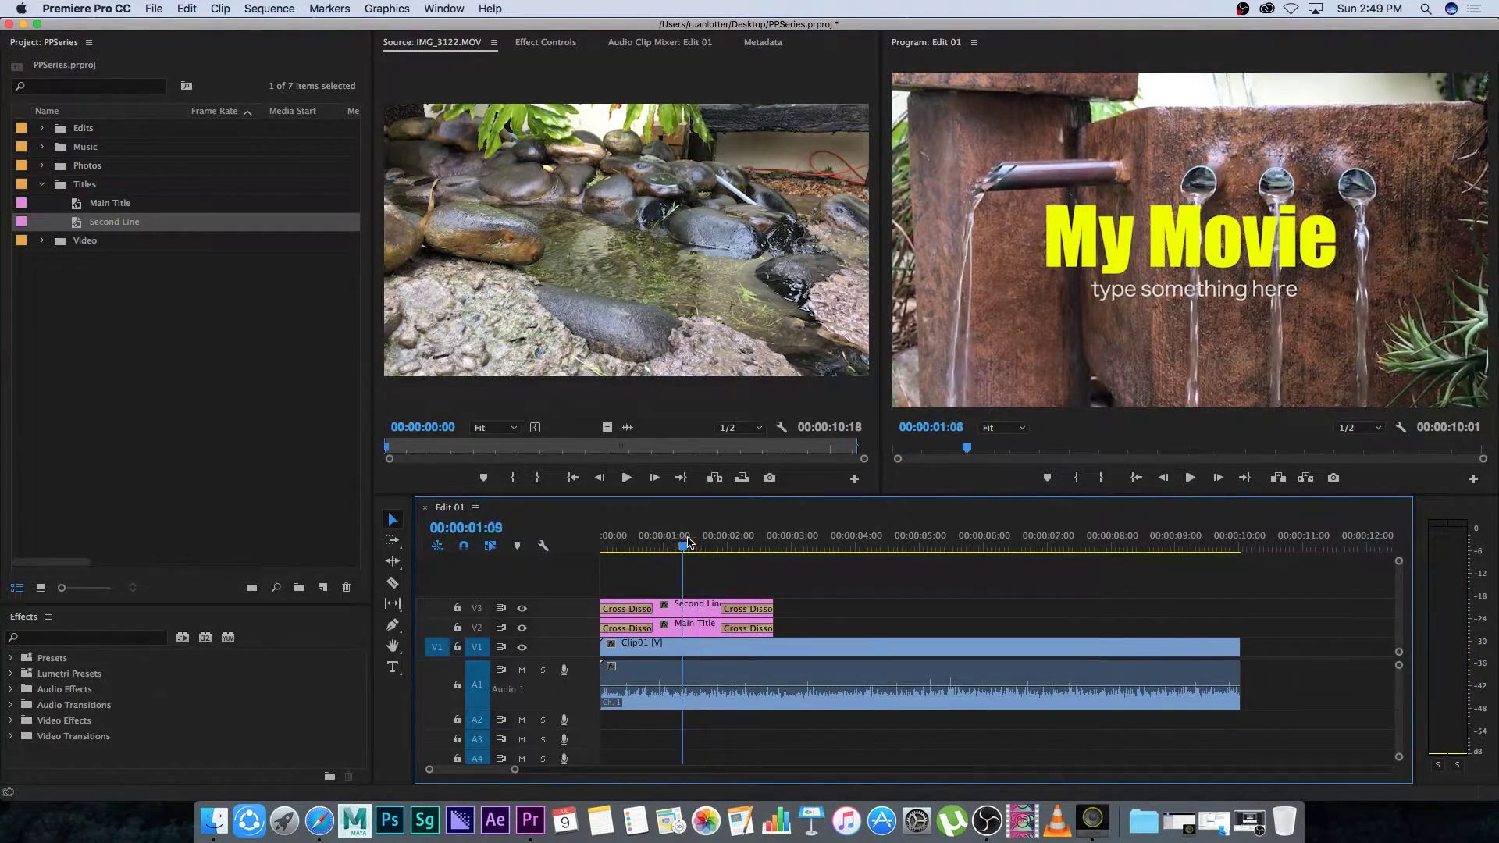
click(703, 610)
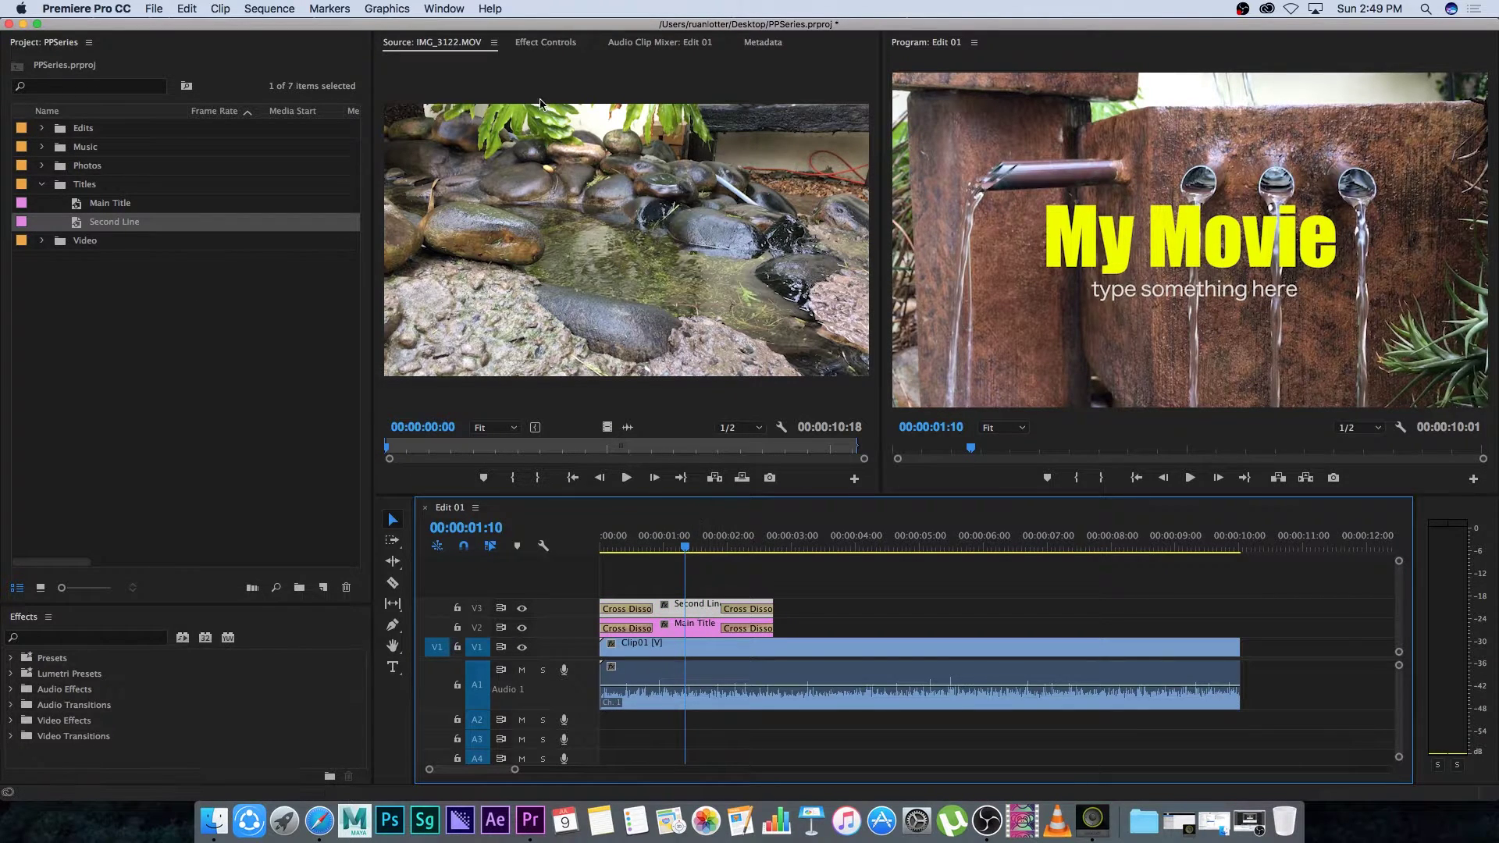
click(545, 43)
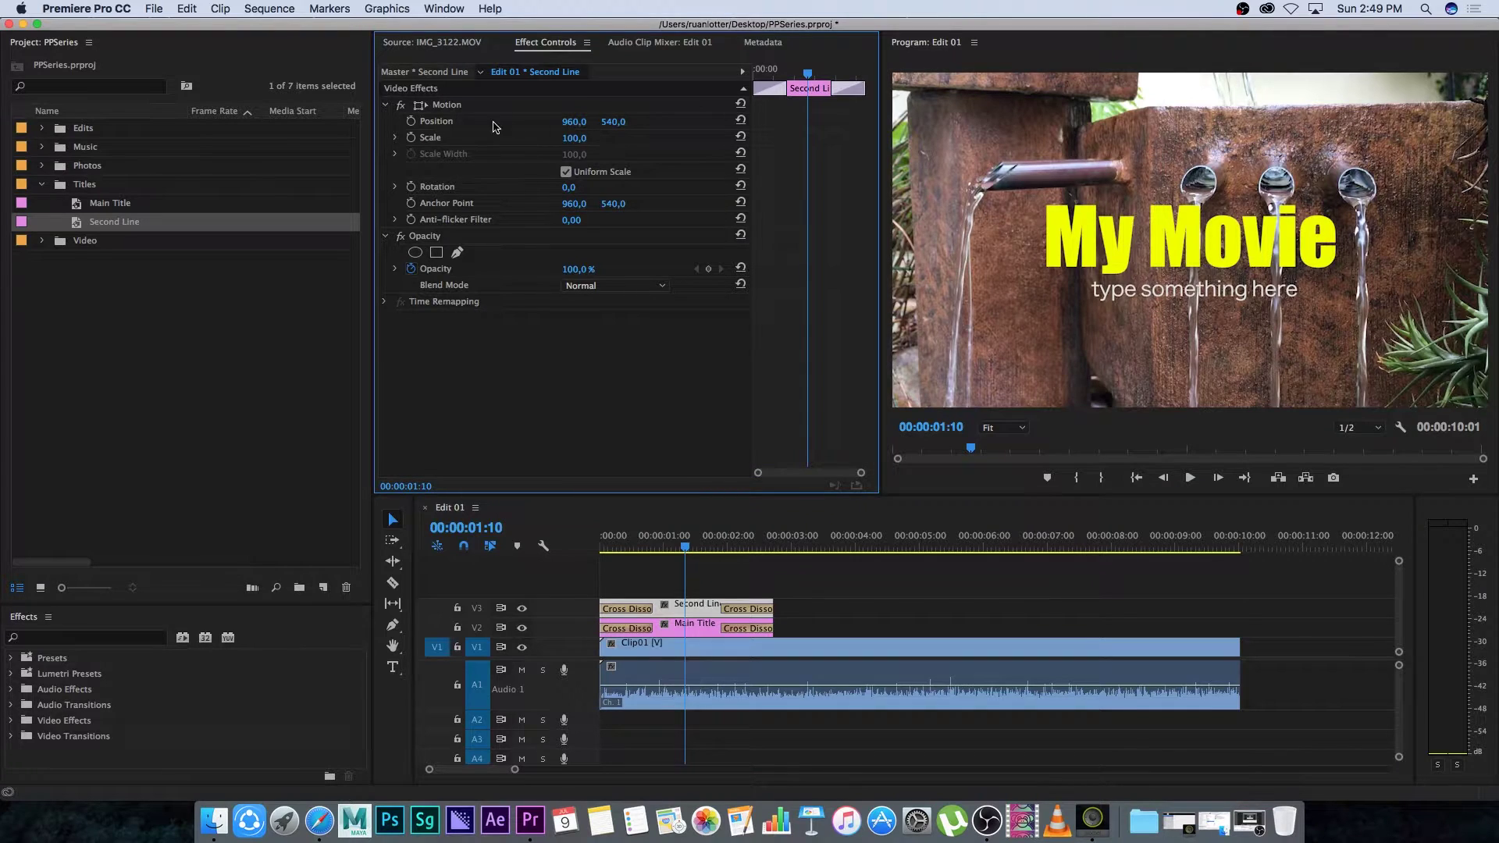
drag(565, 123, 670, 131)
drag(569, 125, 912, 128)
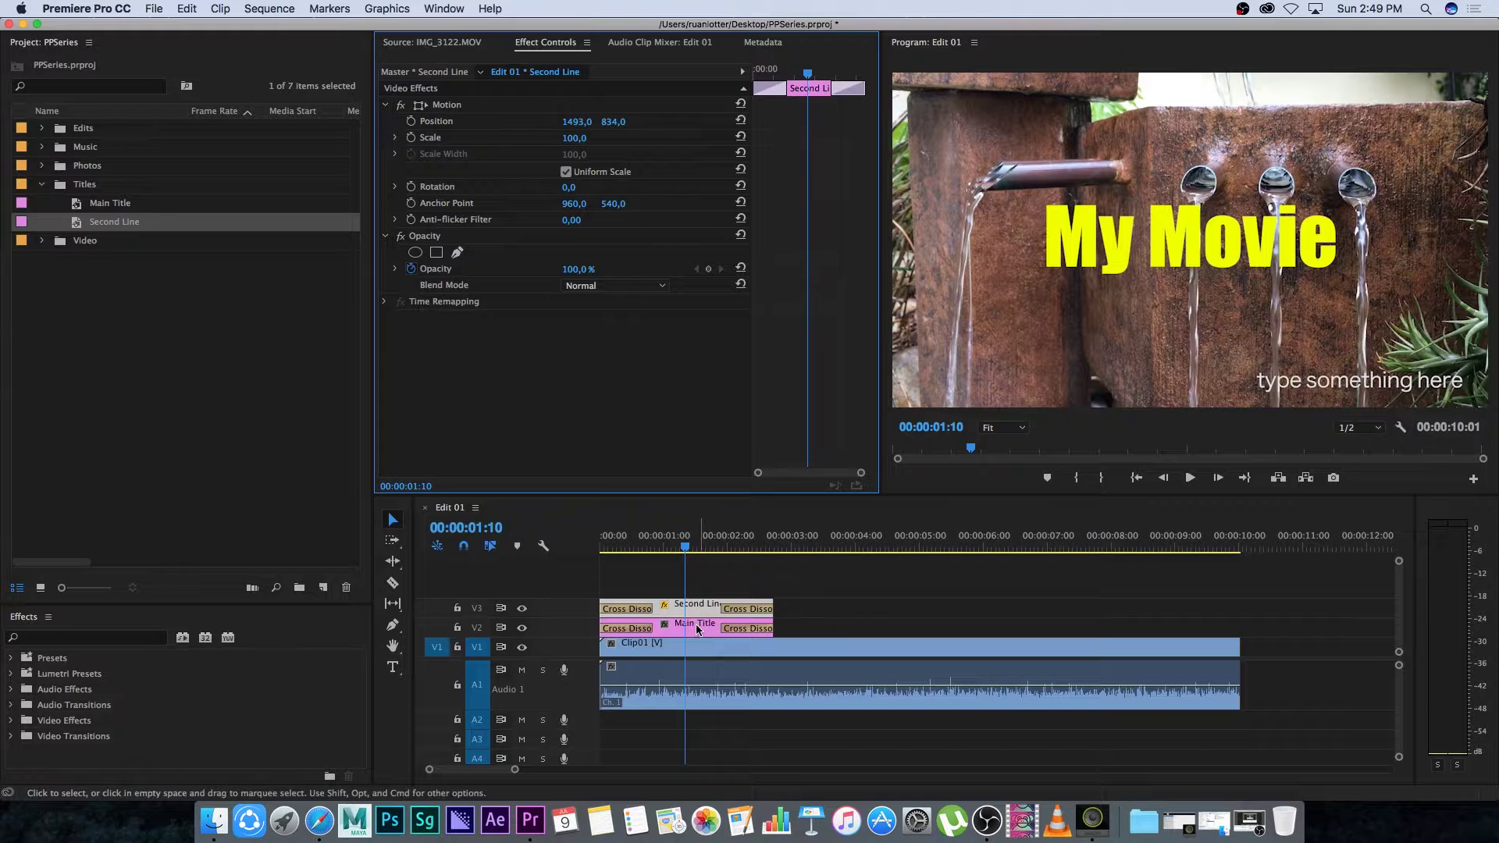
- Set Main Title's position to 965, 580, scale to 113 and rotation to -1°, and try adjusting its opacity
click(700, 631)
drag(570, 122, 645, 122)
mouse_move(569, 187)
mouse_down()
mouse_move(551, 187)
mouse_move(584, 198)
mouse_up()
drag(574, 139, 584, 139)
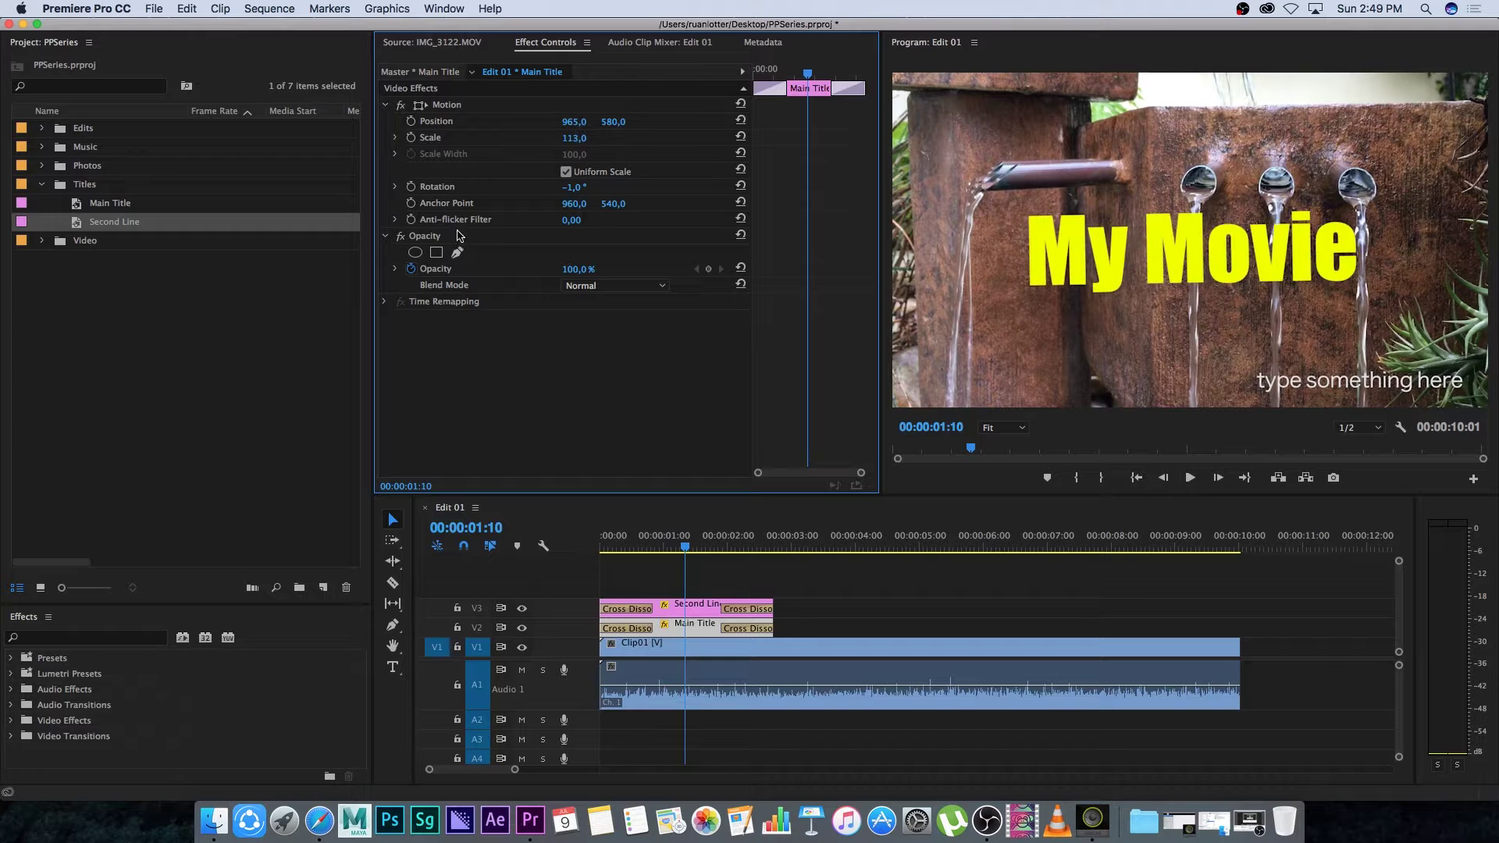
drag(578, 269, 568, 269)
- Select the Main Title and Second Line clips together on V2 and V3 and remove them from the sequence
click(733, 545)
drag(804, 564, 602, 634)
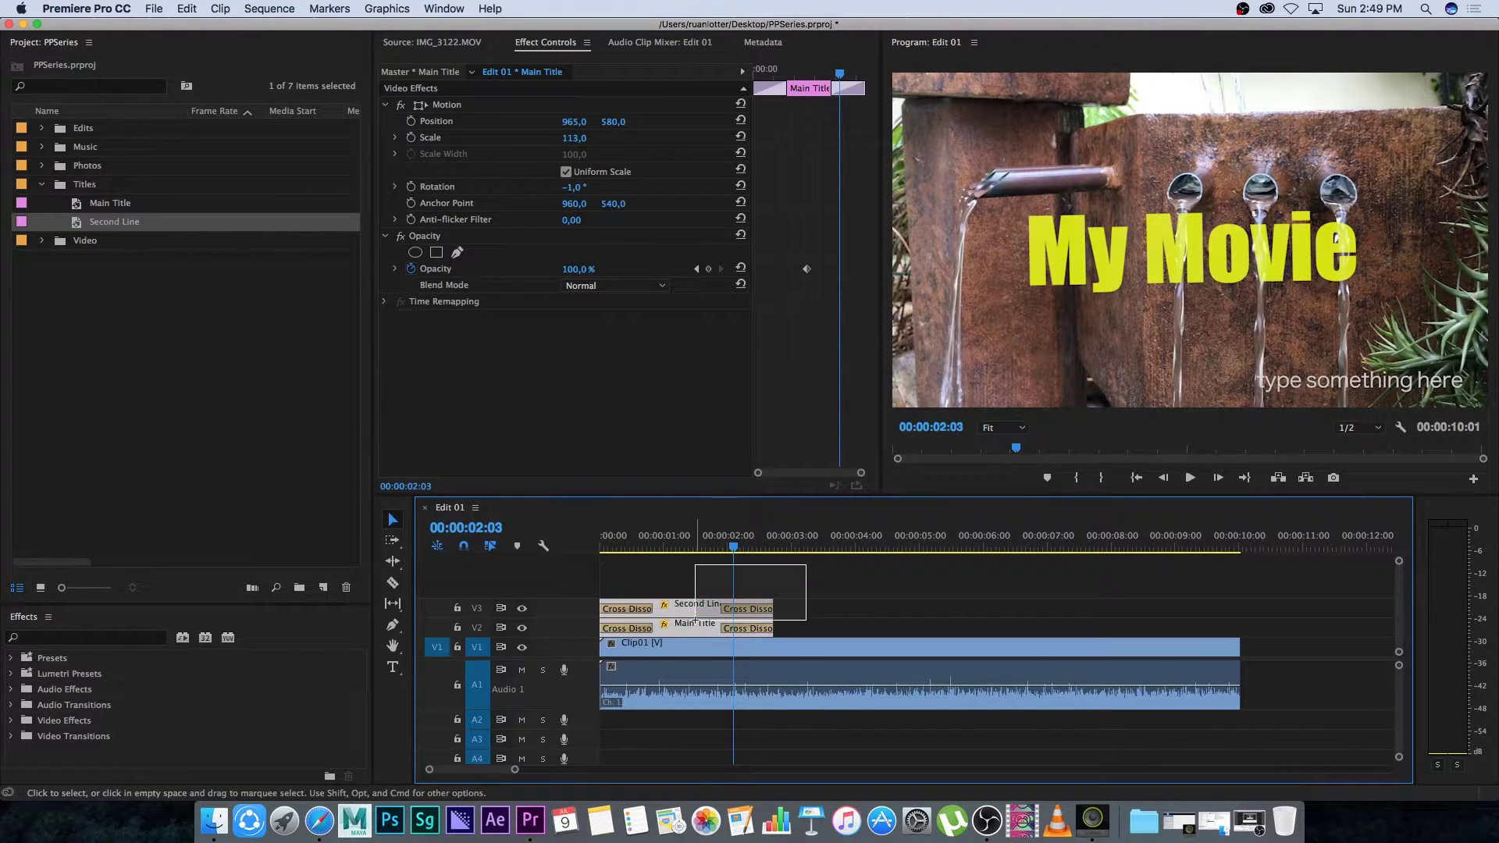
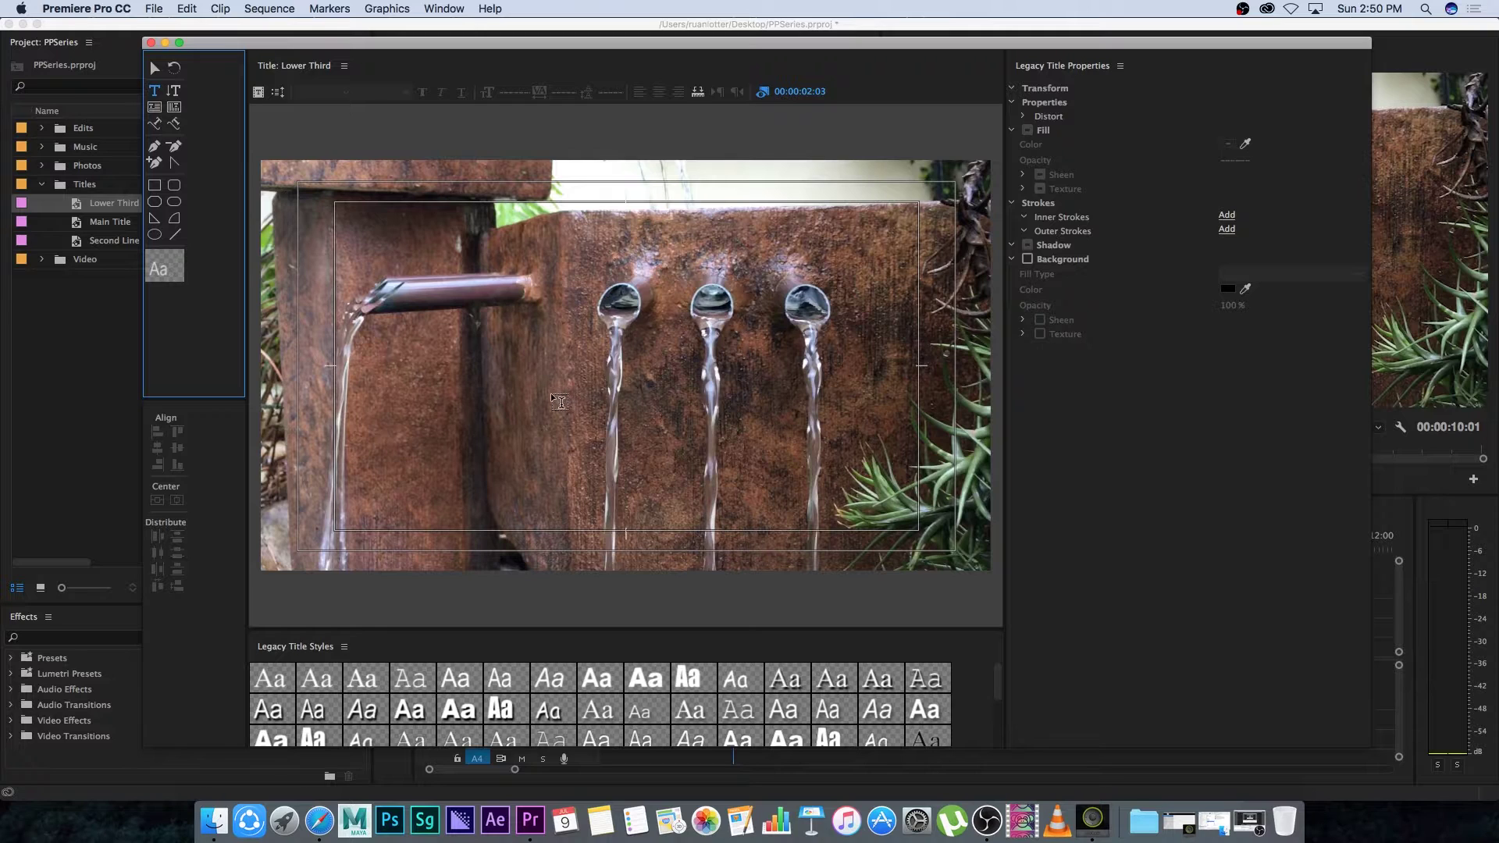
- Add the two-line text "Name Surname" and "Title ........." to the Lower Third title and place it in the lower-left part of the frame
text(Name)
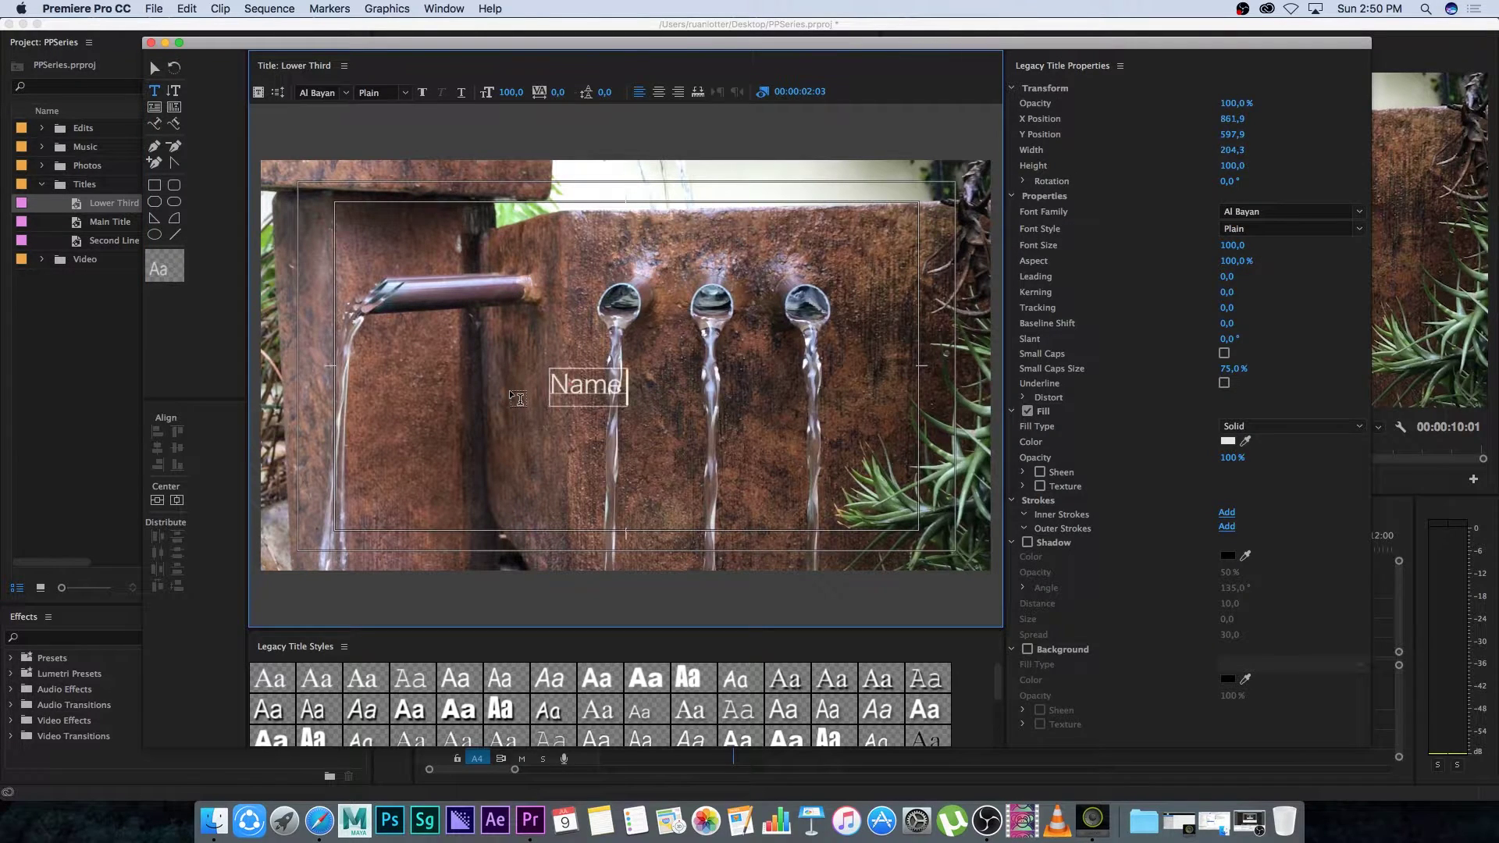
text( Surname)
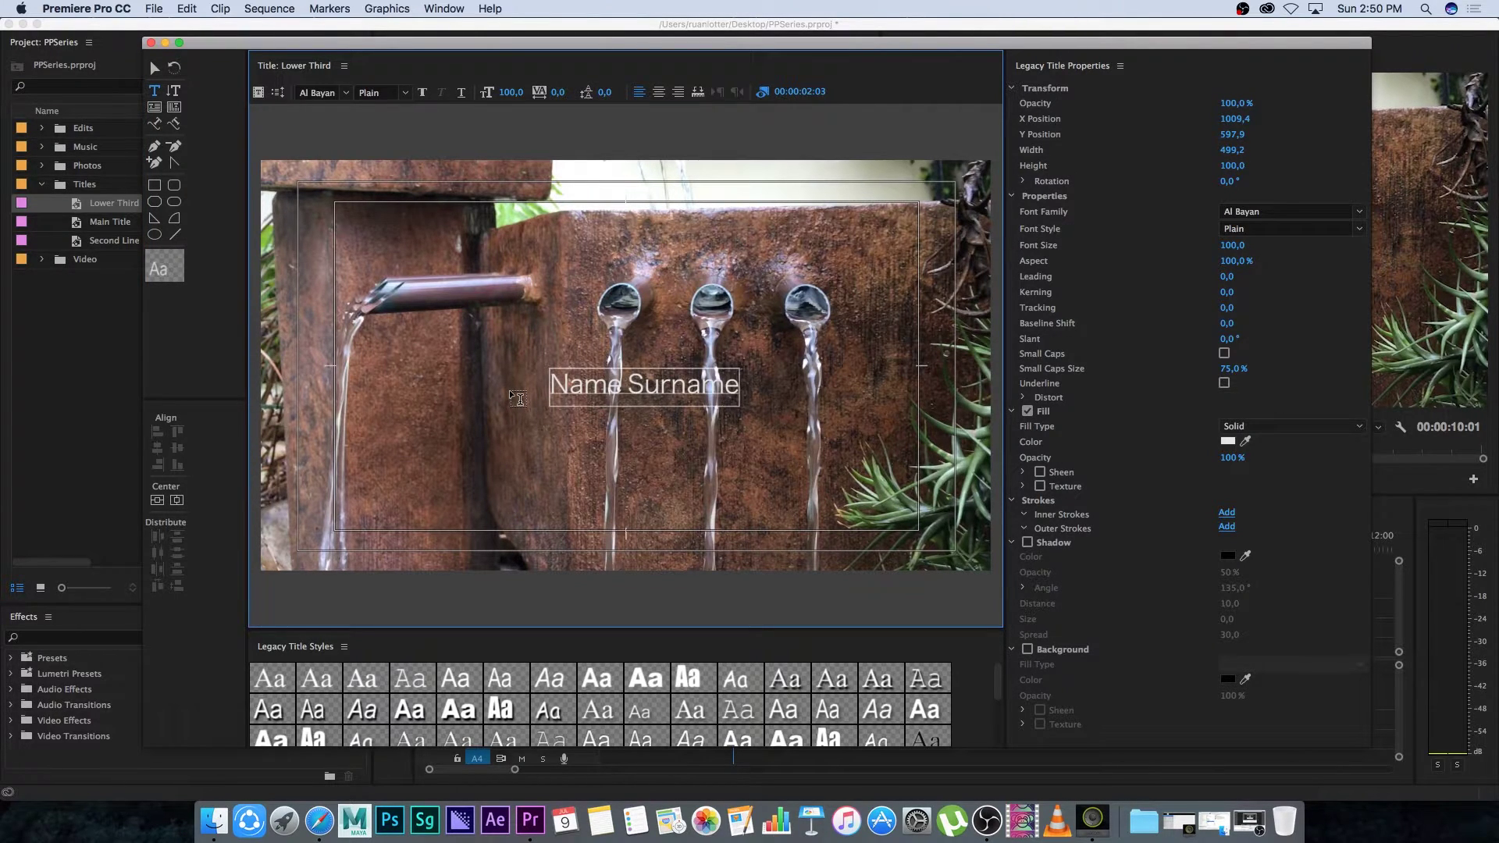
key(Return)
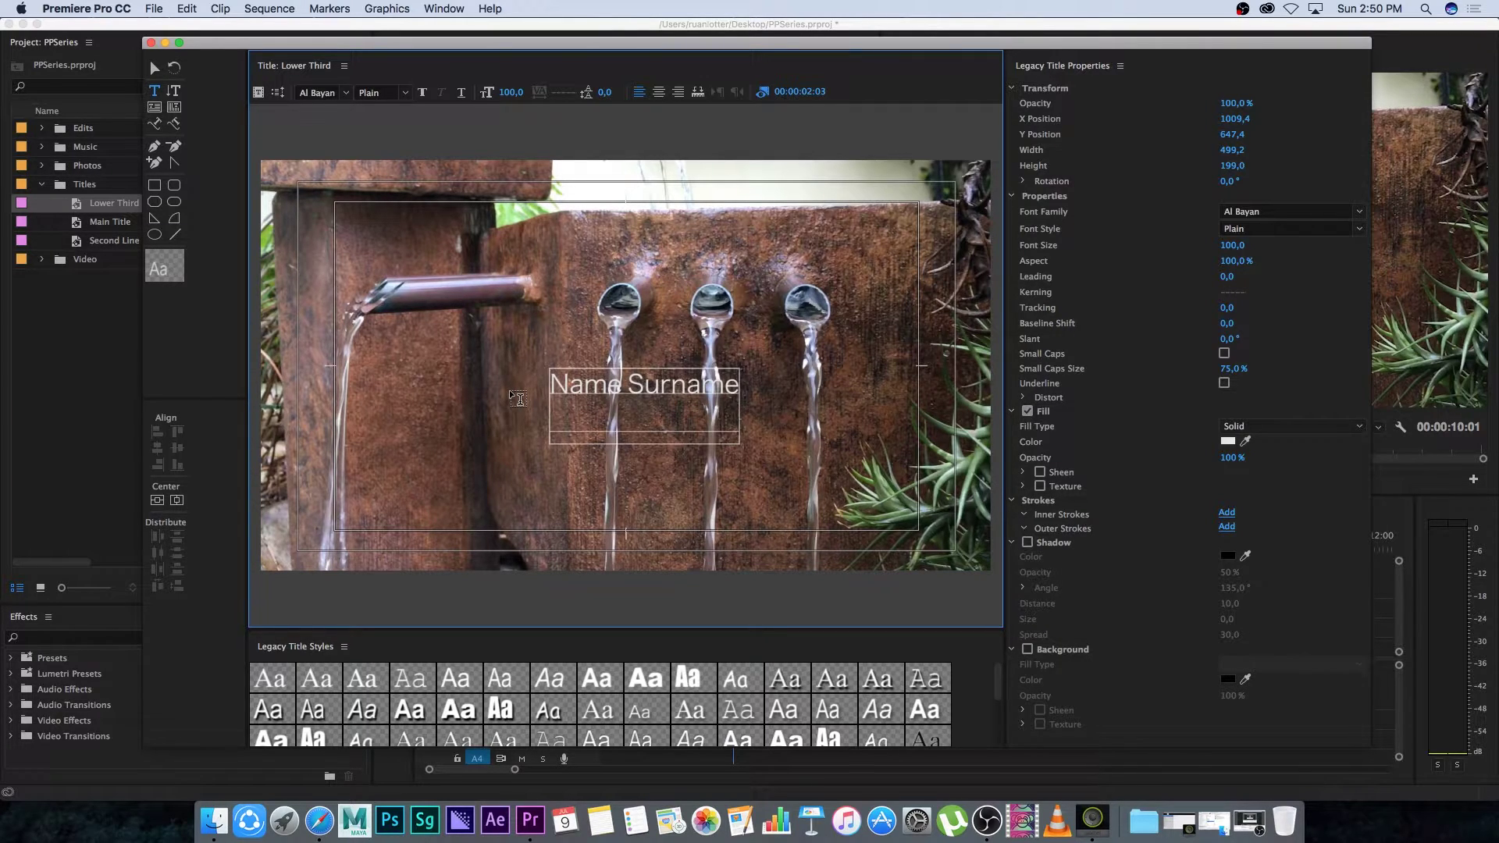
text(Title .....)
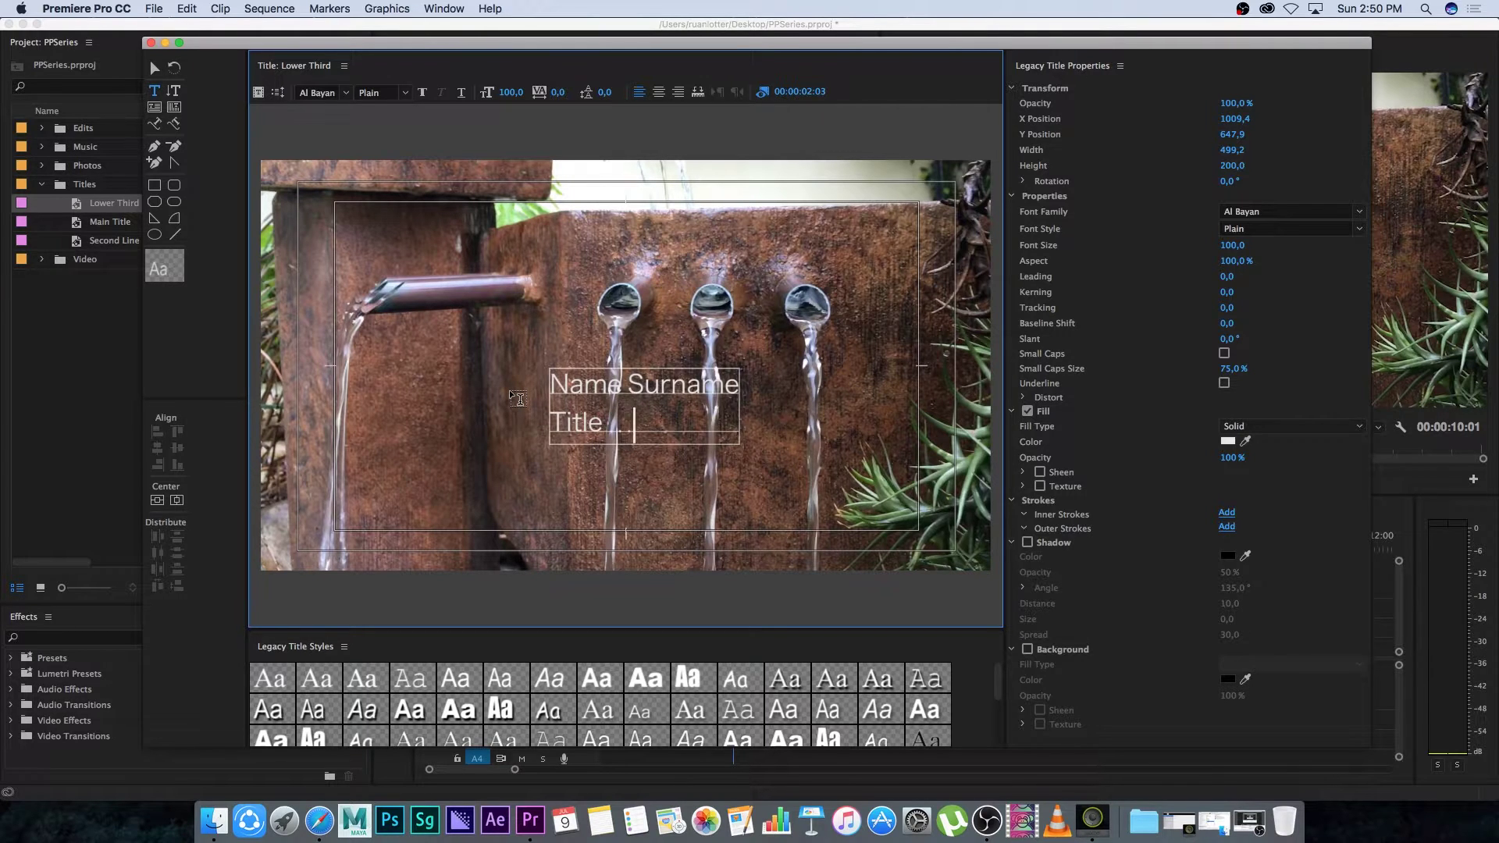
text(...)
click(153, 68)
drag(611, 385, 437, 462)
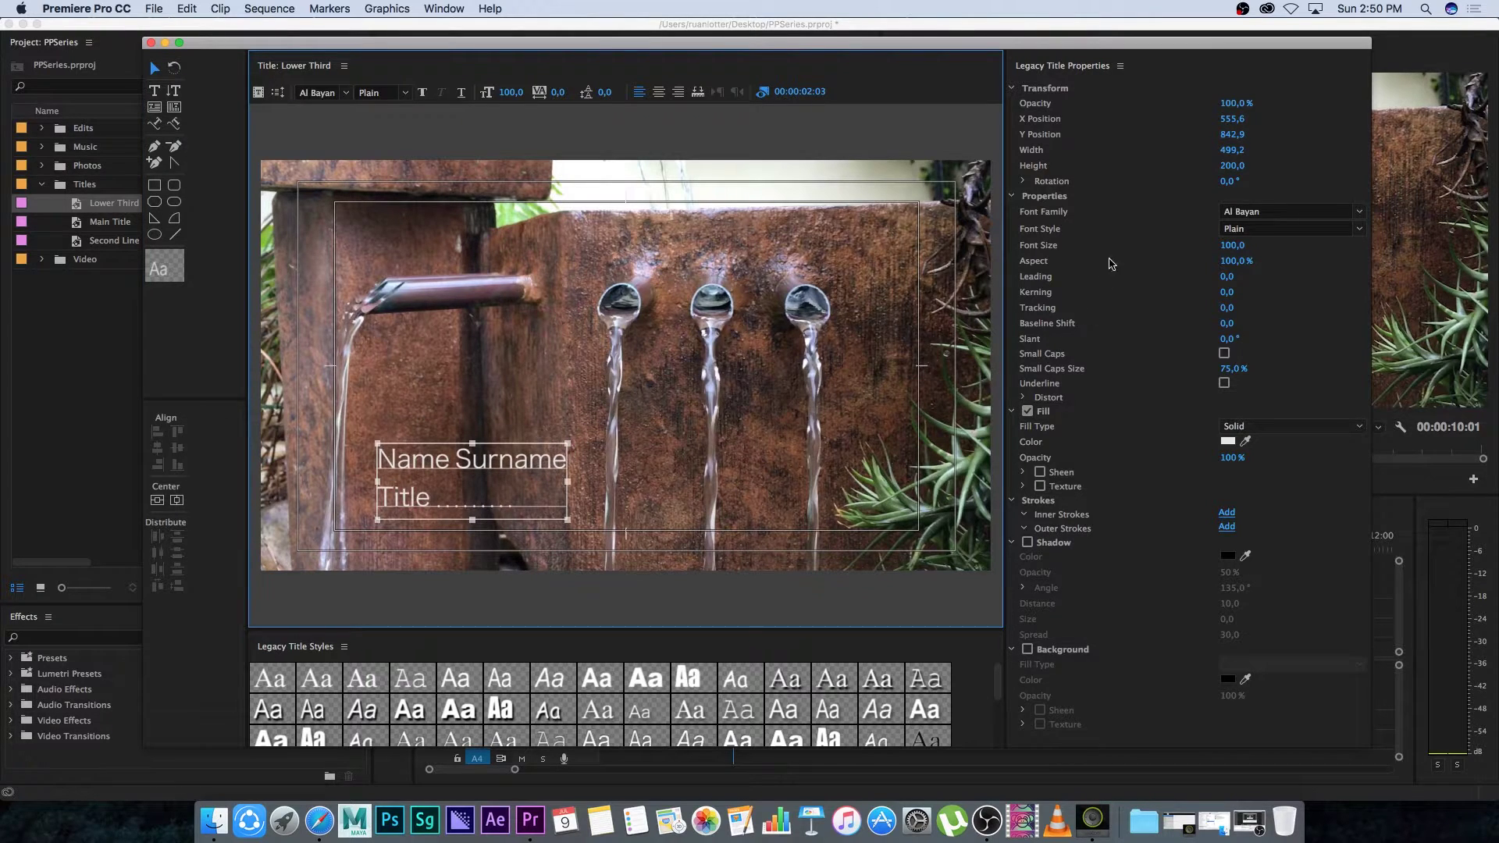
- Set the lower-third text's font to Apple SD Gothic Neo Thin and shift it to about X 618, Y 853
click(1274, 208)
key(Down)
key(Down)
key(Down)
key(Down)
key(Down)
key(Down)
key(Down)
key(Down)
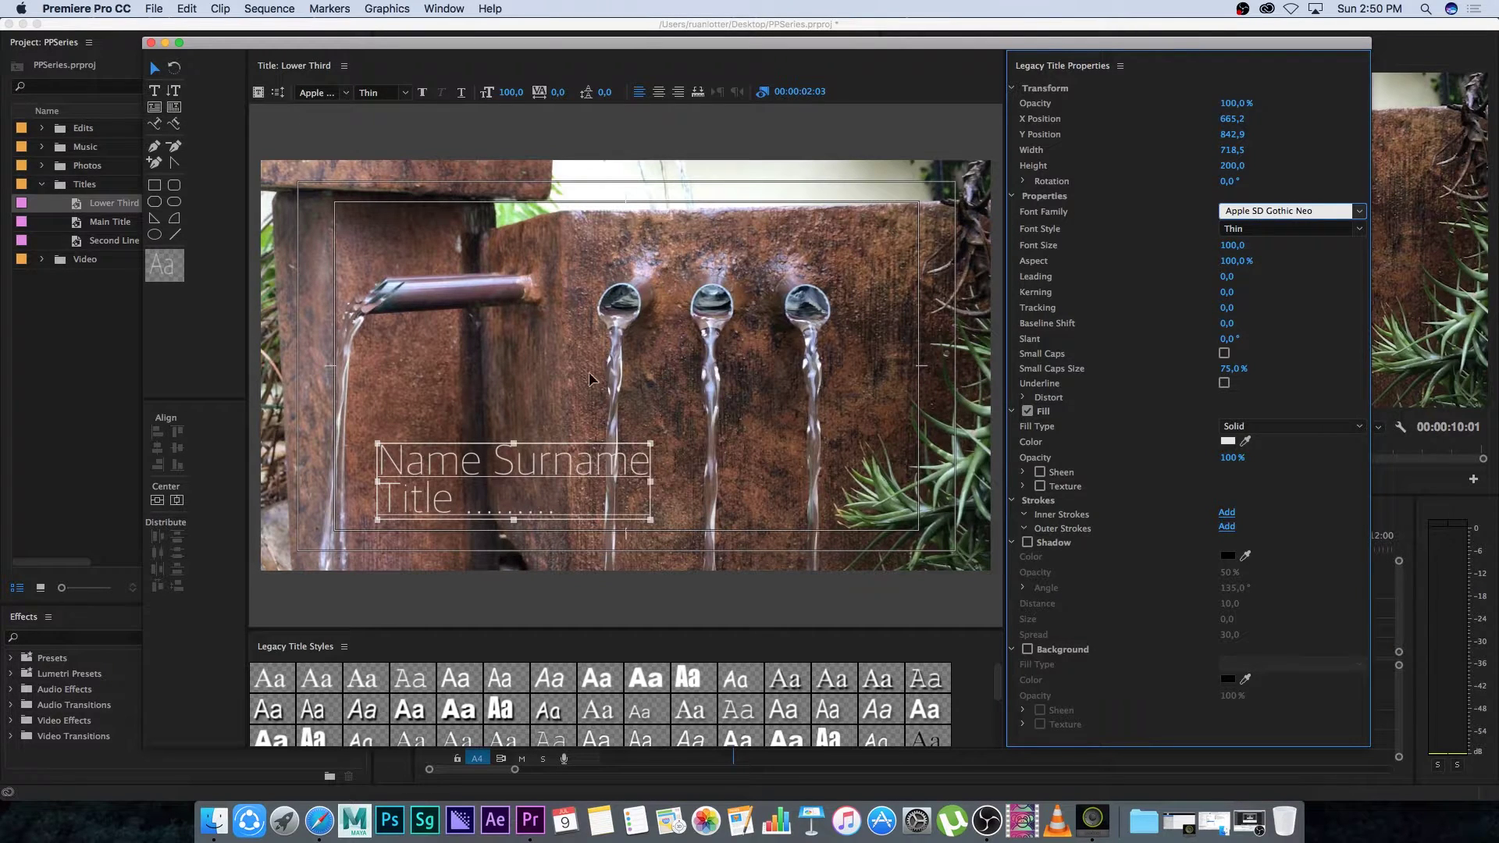
drag(528, 471, 510, 477)
click(551, 432)
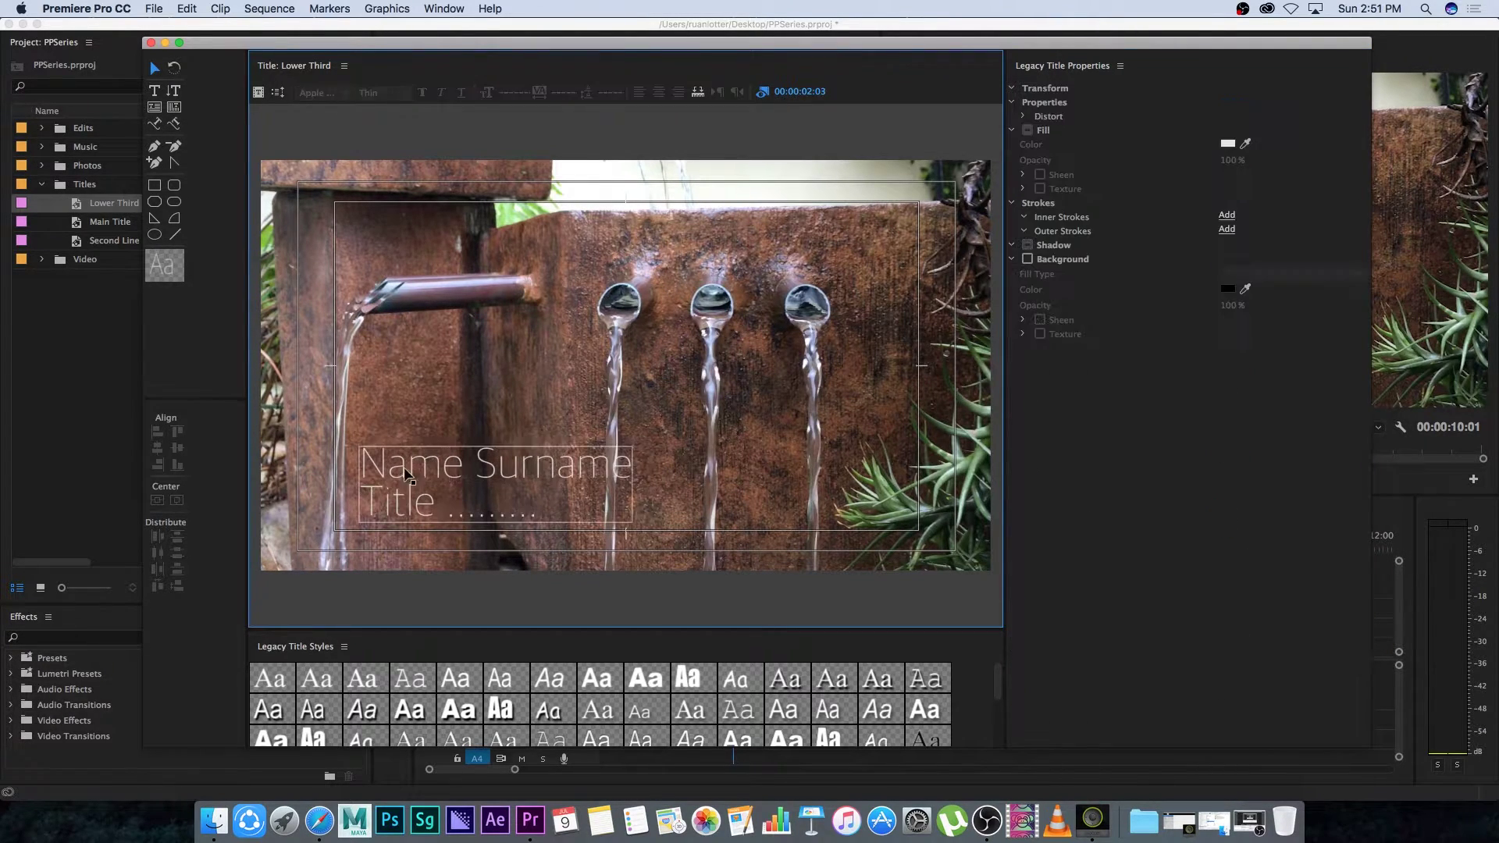
- Change the fill colour of the "Name Surname" text to black
click(414, 473)
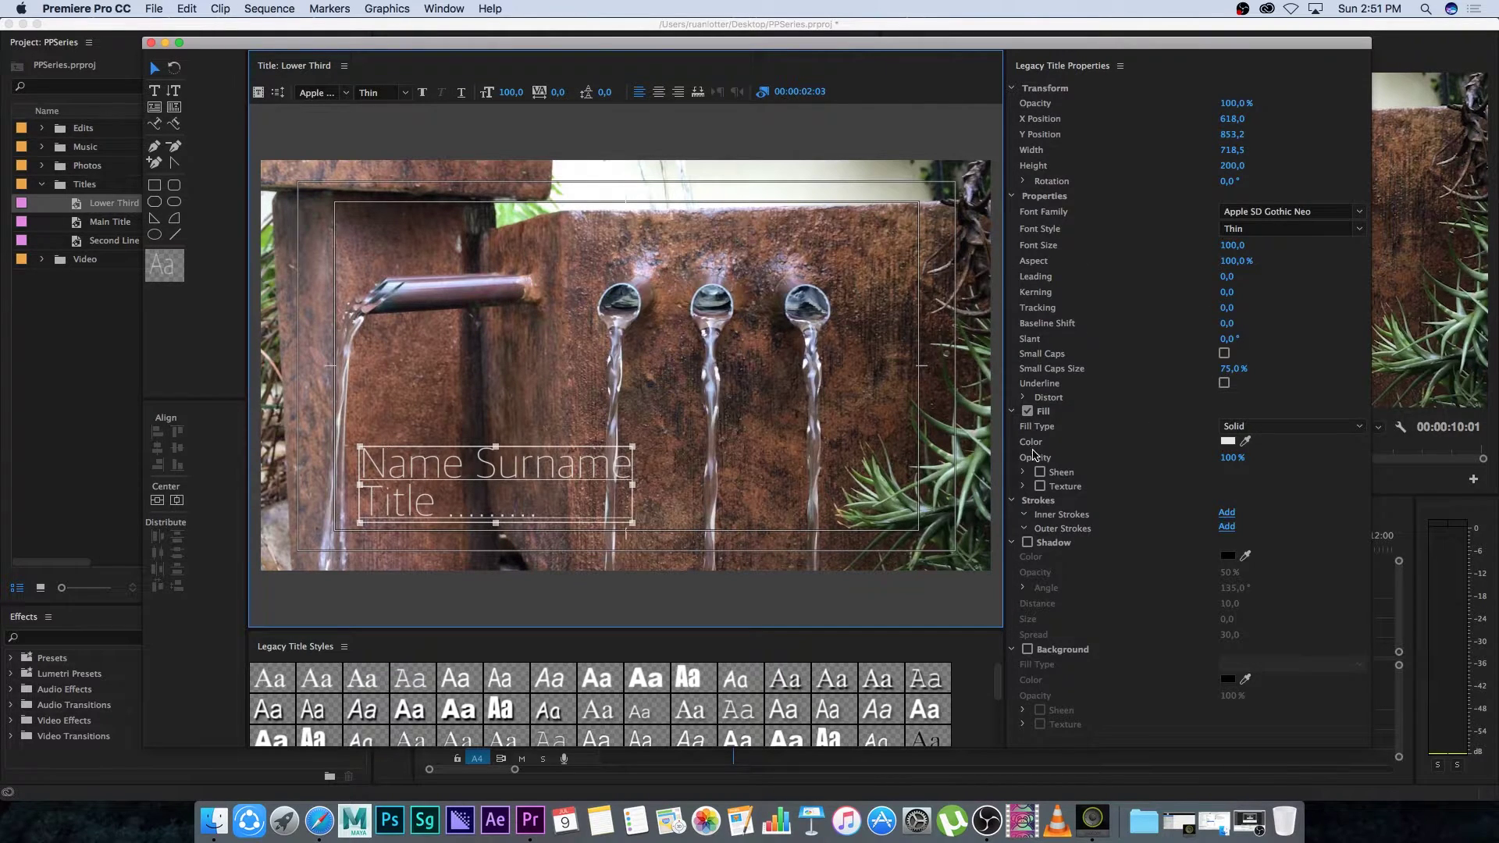
click(1229, 441)
drag(658, 298, 548, 176)
click(906, 188)
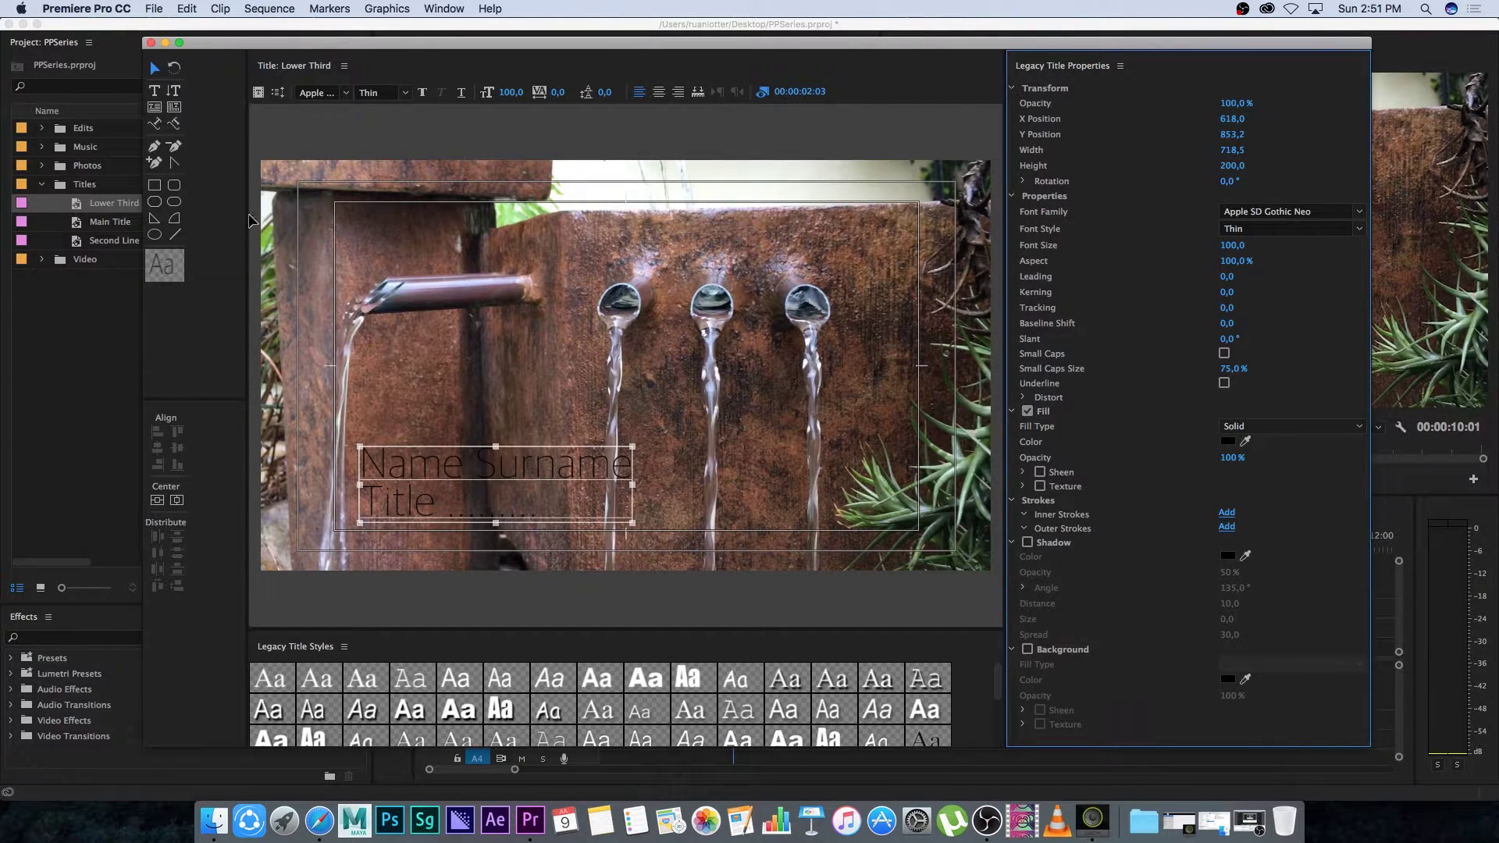
- Draw a rectangle about 824 by 212 above the lower-third text and give it a solid grey fill
click(155, 185)
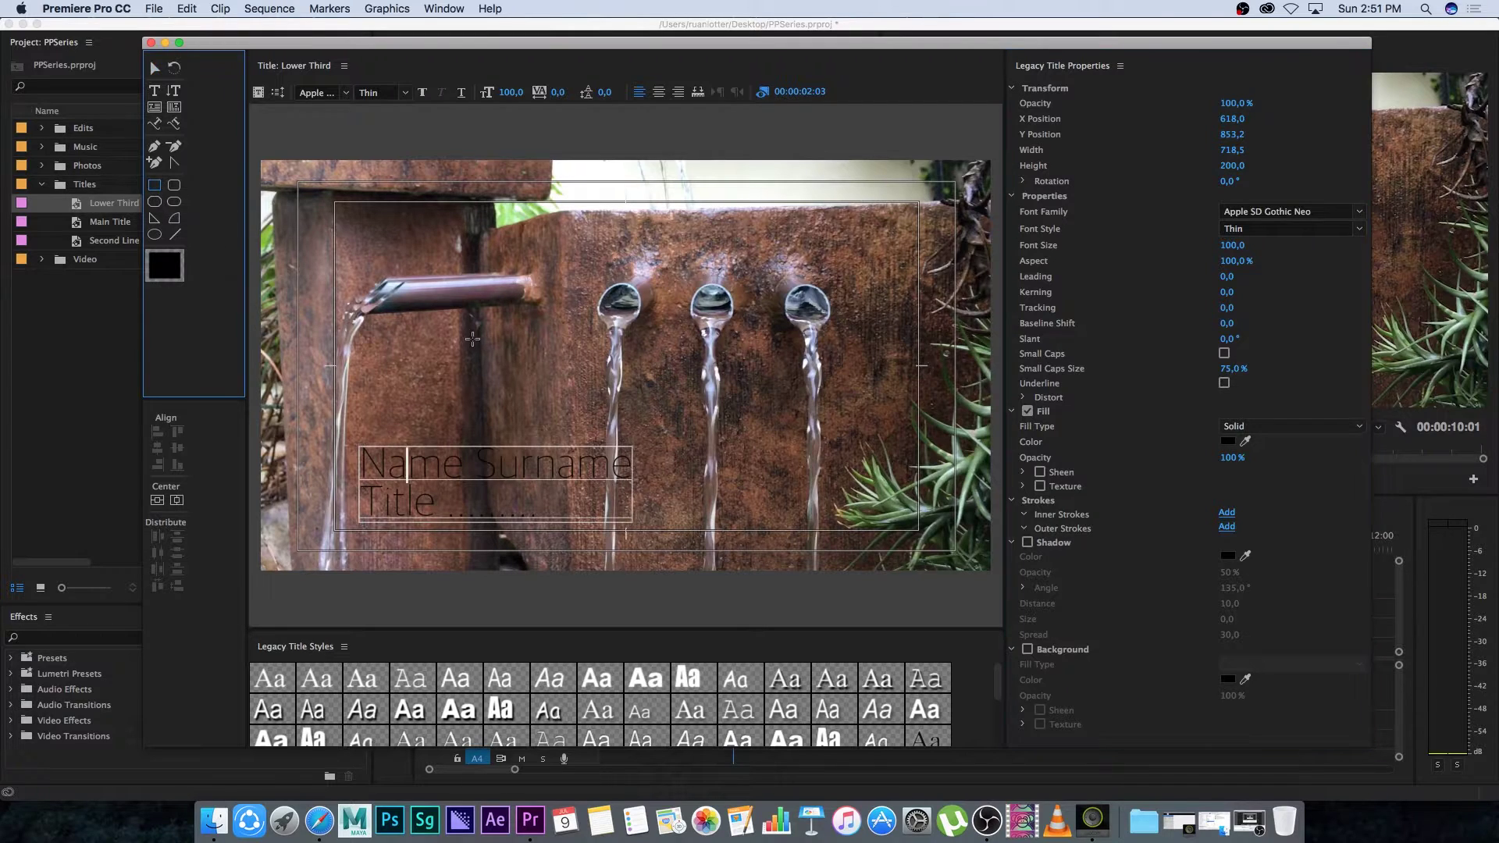
mouse_move(446, 332)
mouse_down()
mouse_move(464, 377)
mouse_move(789, 389)
mouse_move(813, 414)
mouse_move(758, 414)
mouse_up()
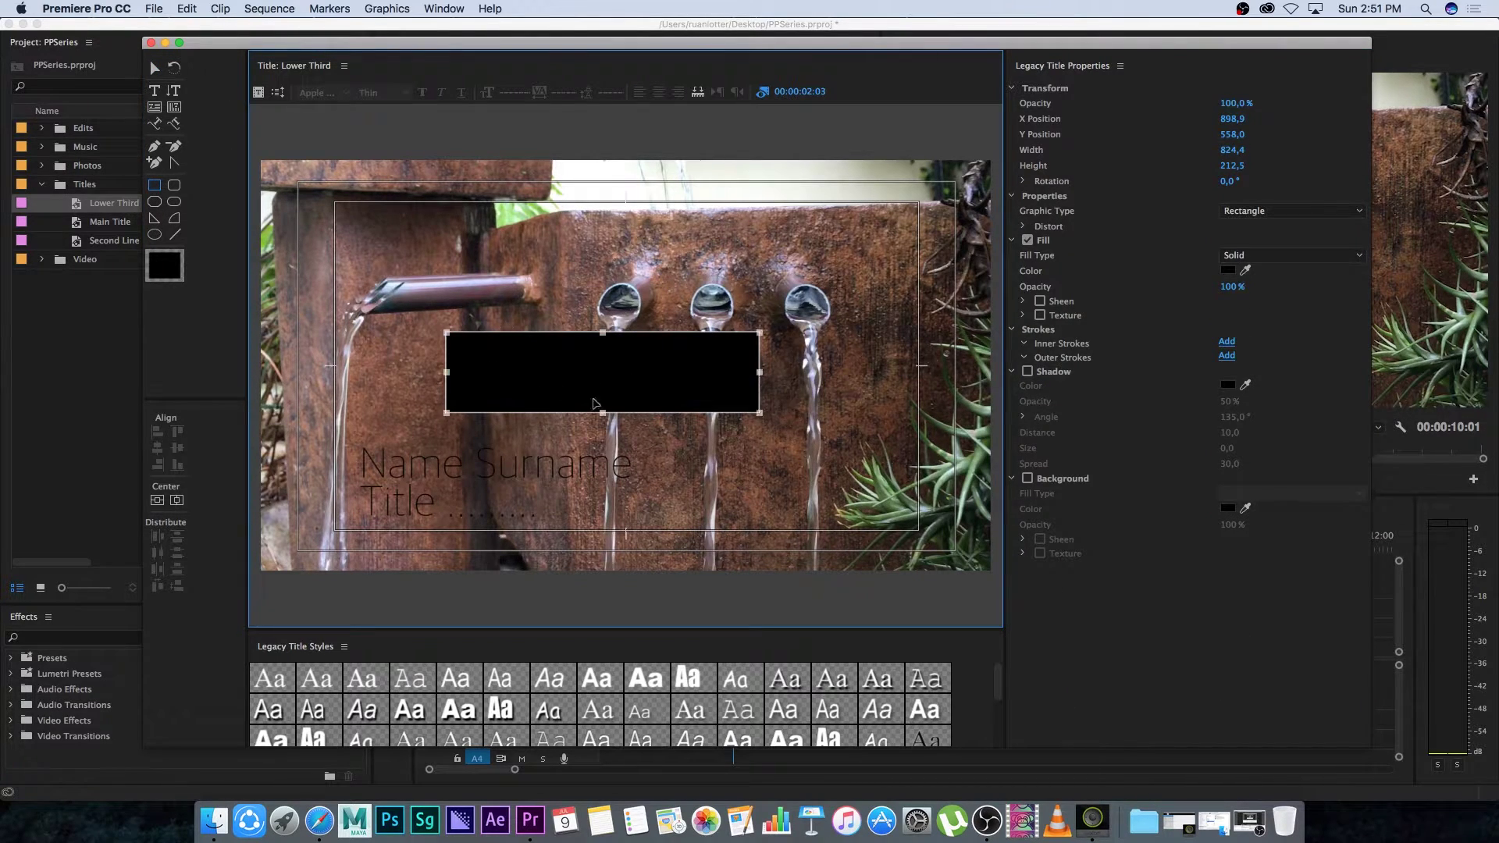
click(1228, 270)
click(576, 311)
click(917, 185)
- Send the grey rectangle to the back and position it behind the lower-third text at about X 612, Y 846
drag(550, 349, 475, 422)
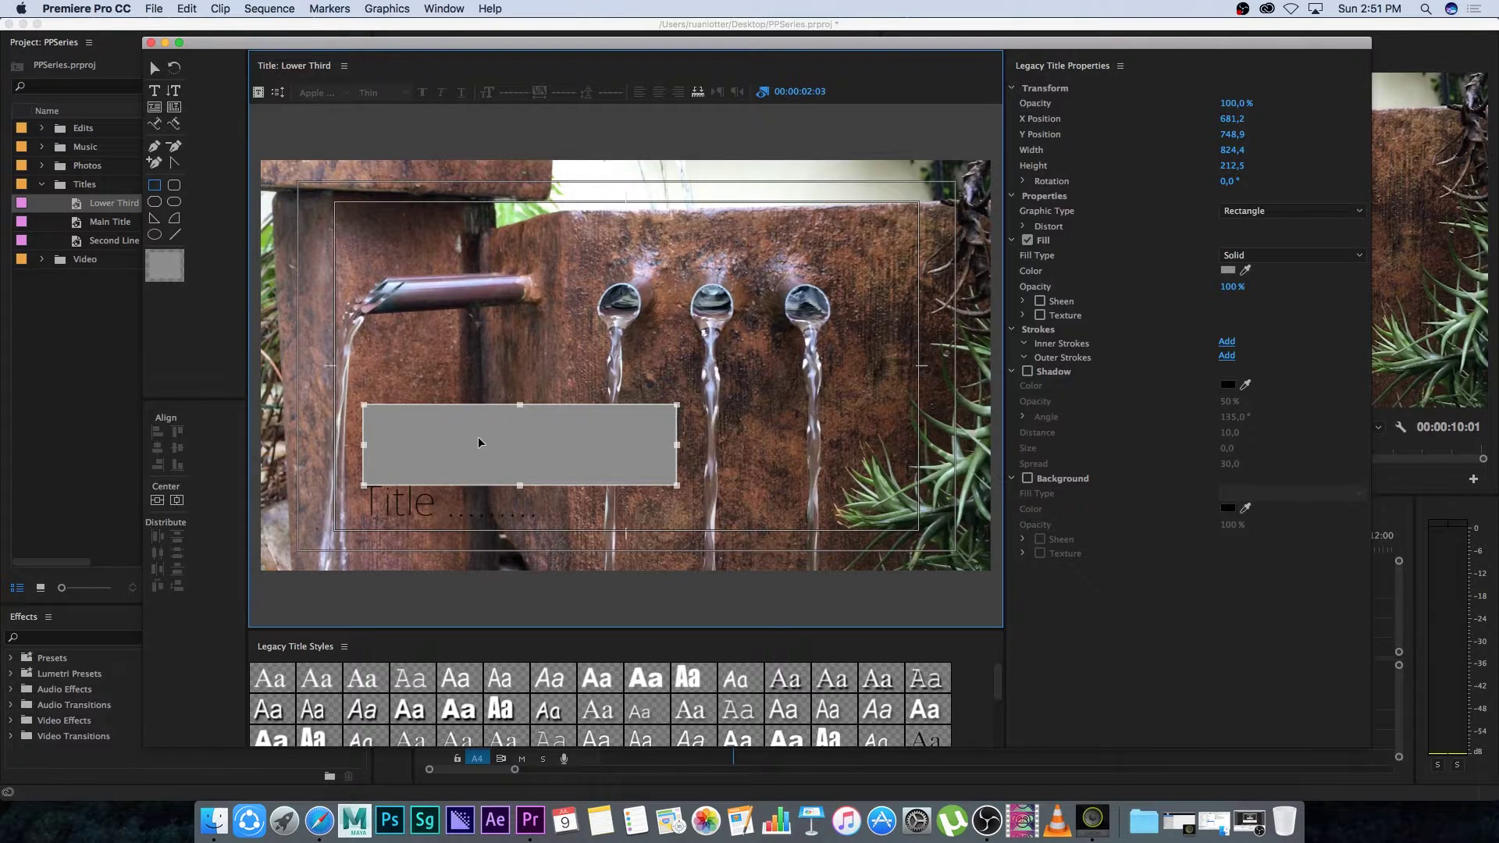
right_click(476, 411)
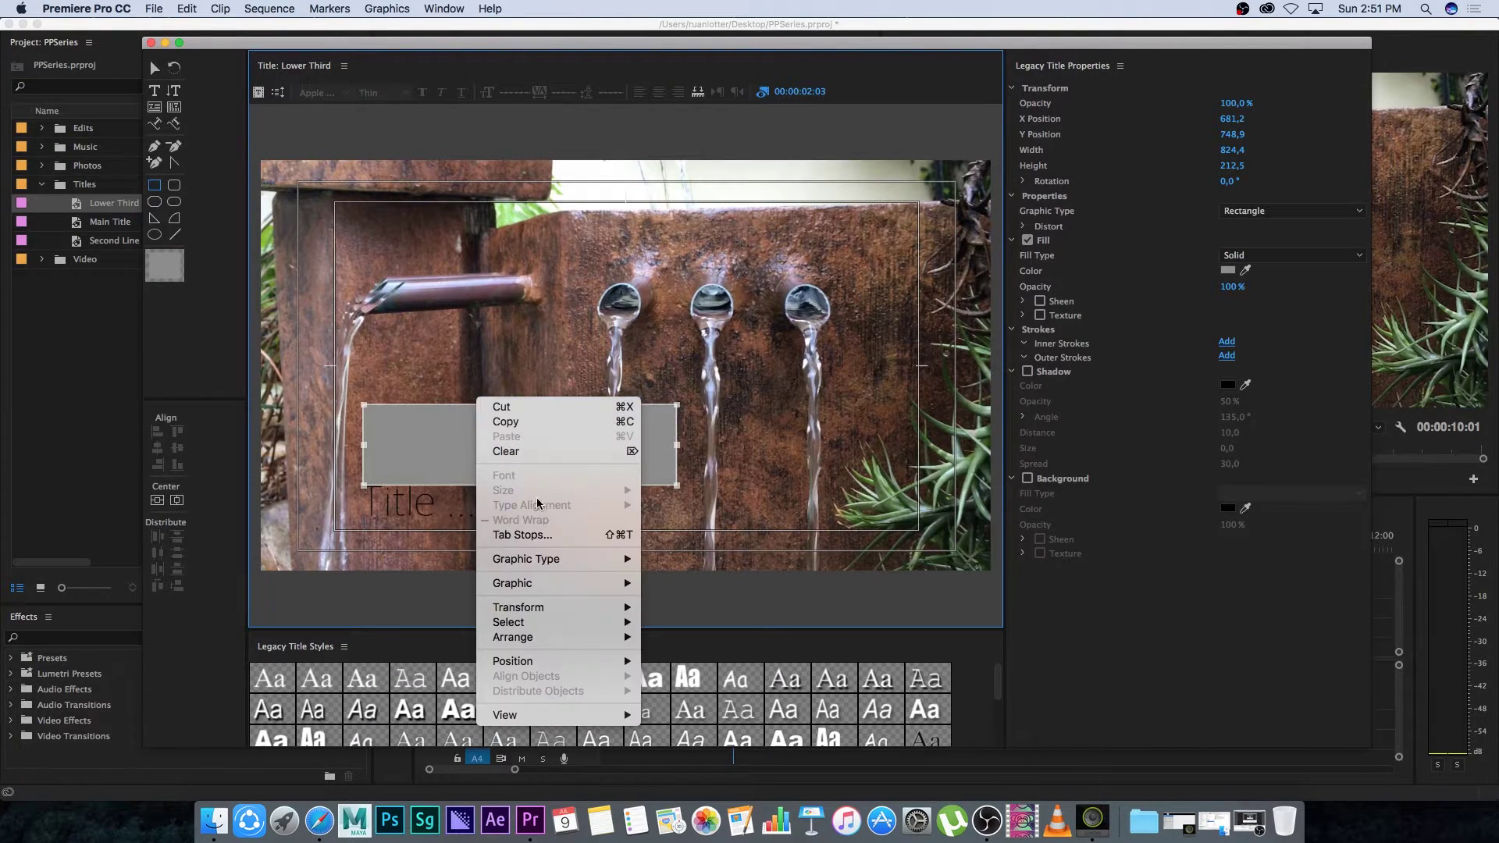
mouse_move(531, 639)
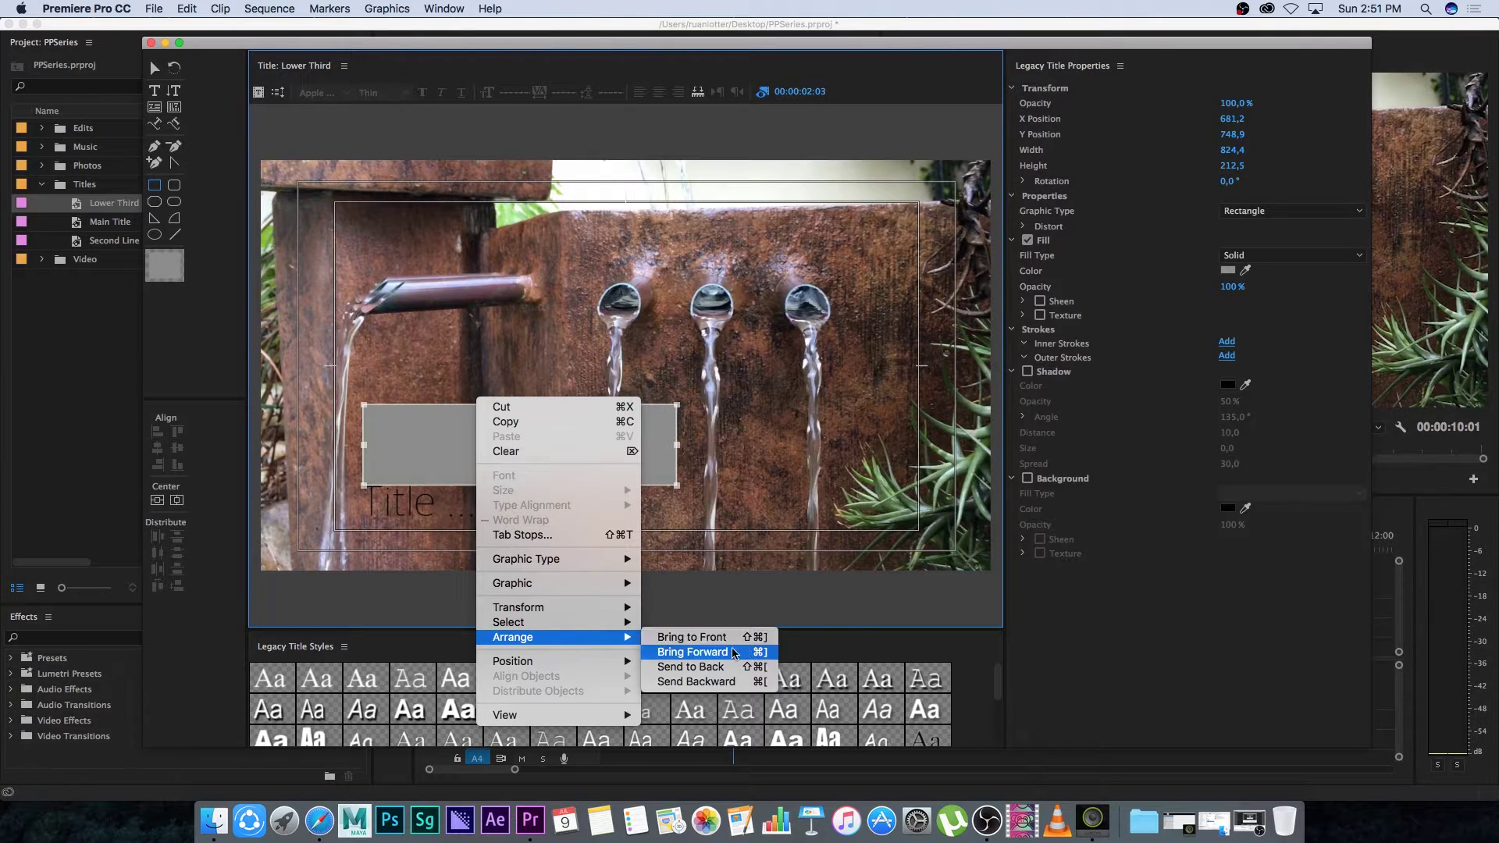
click(677, 668)
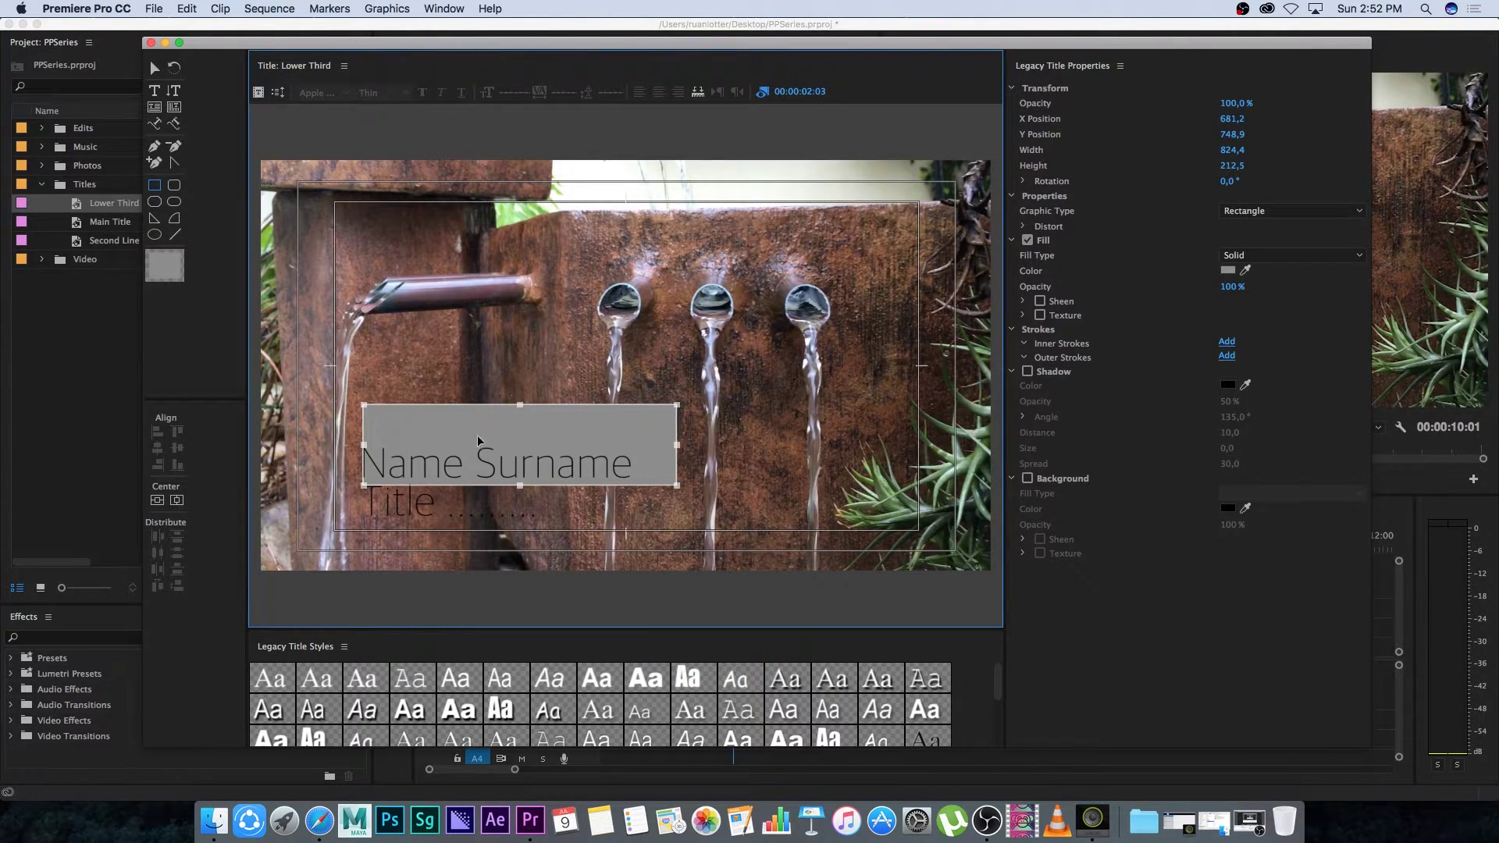
drag(484, 417, 459, 456)
click(537, 420)
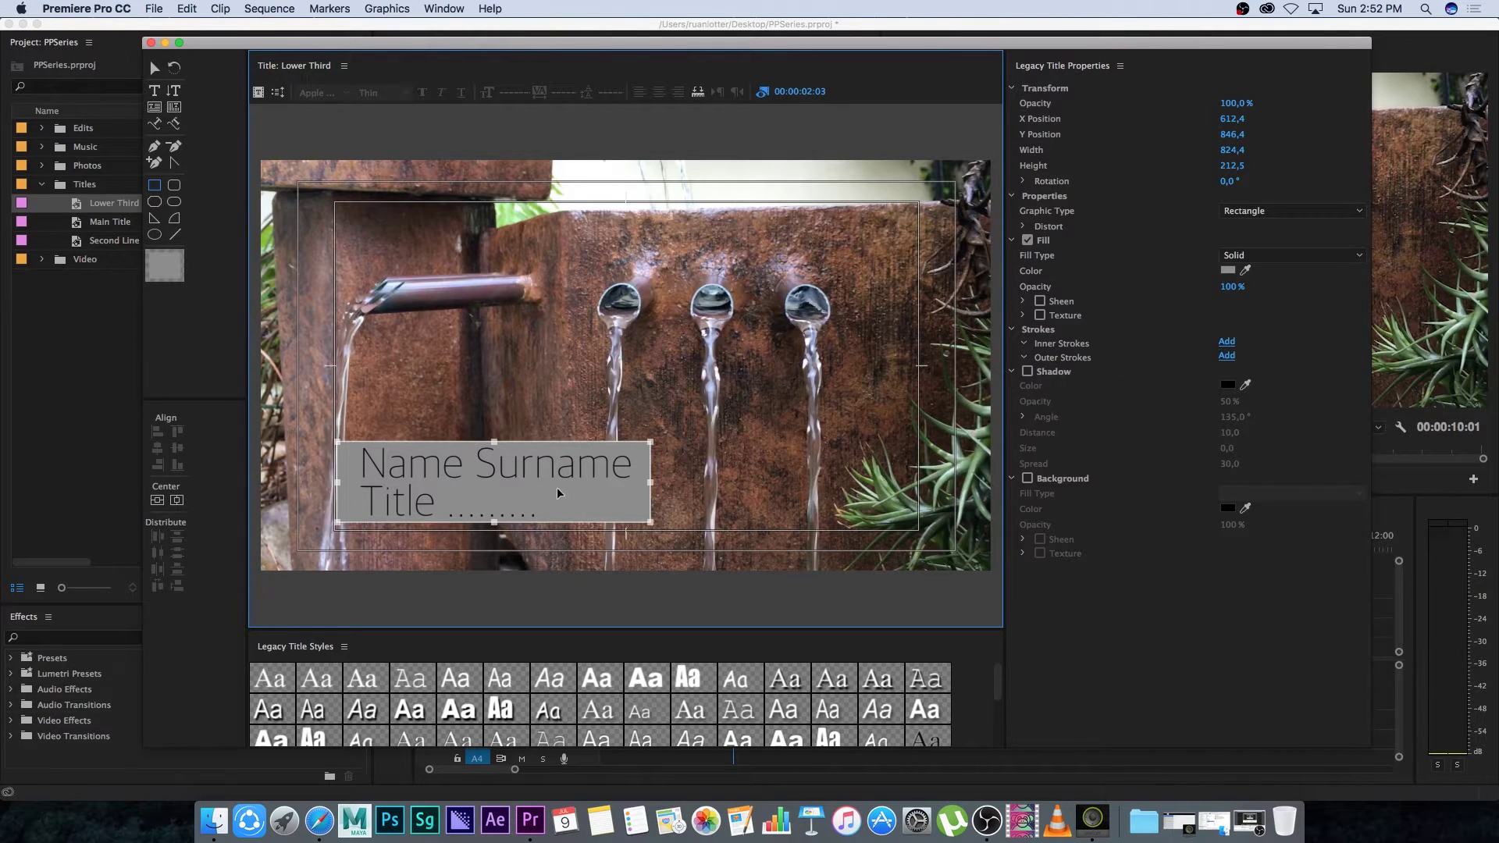
- Set the rectangle's fill opacity to 50% and close the title editor
click(1233, 286)
text(50)
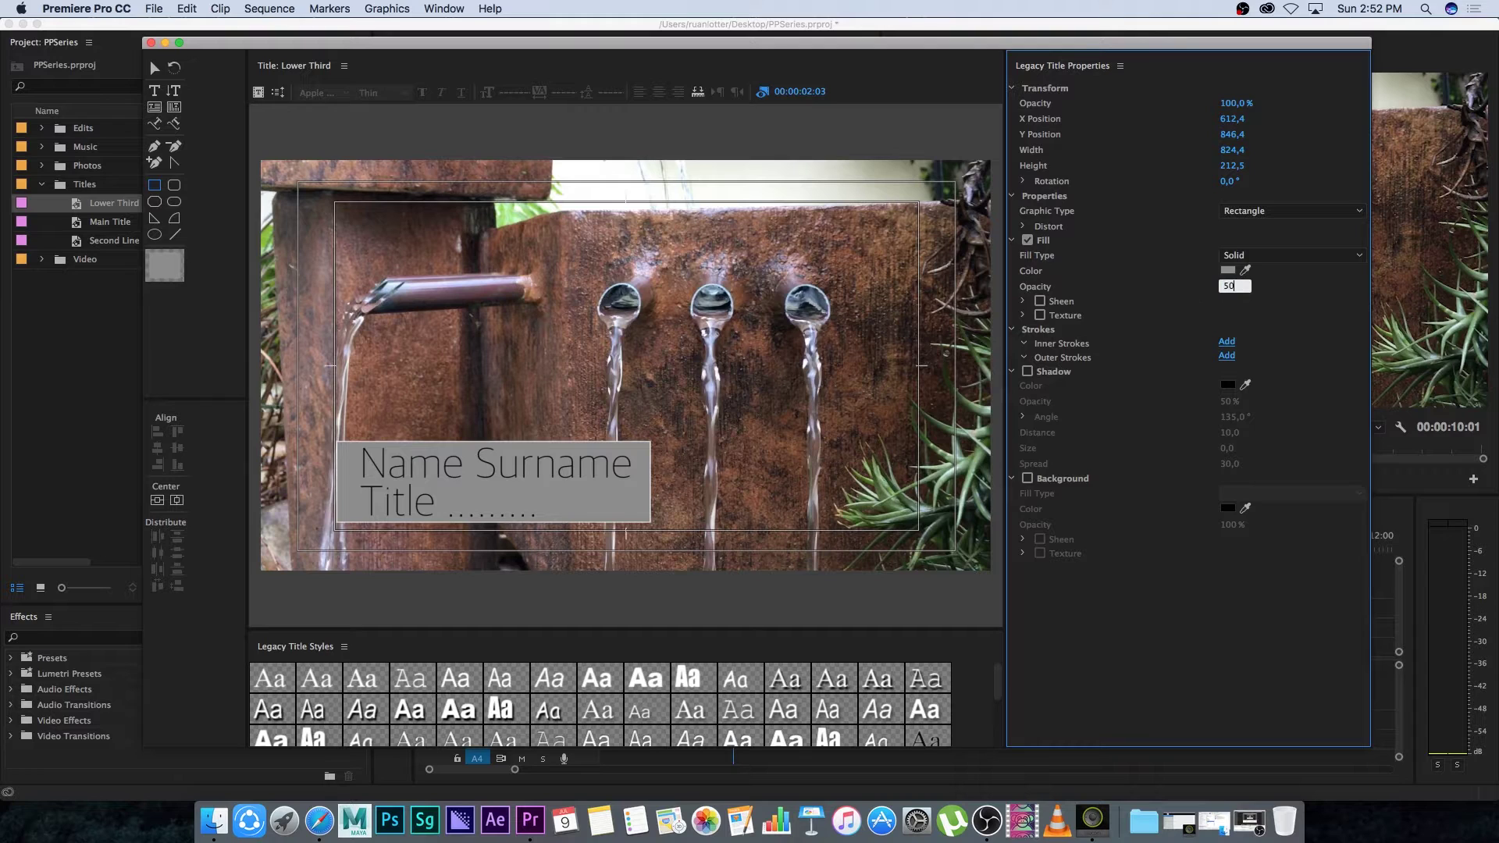
key(Return)
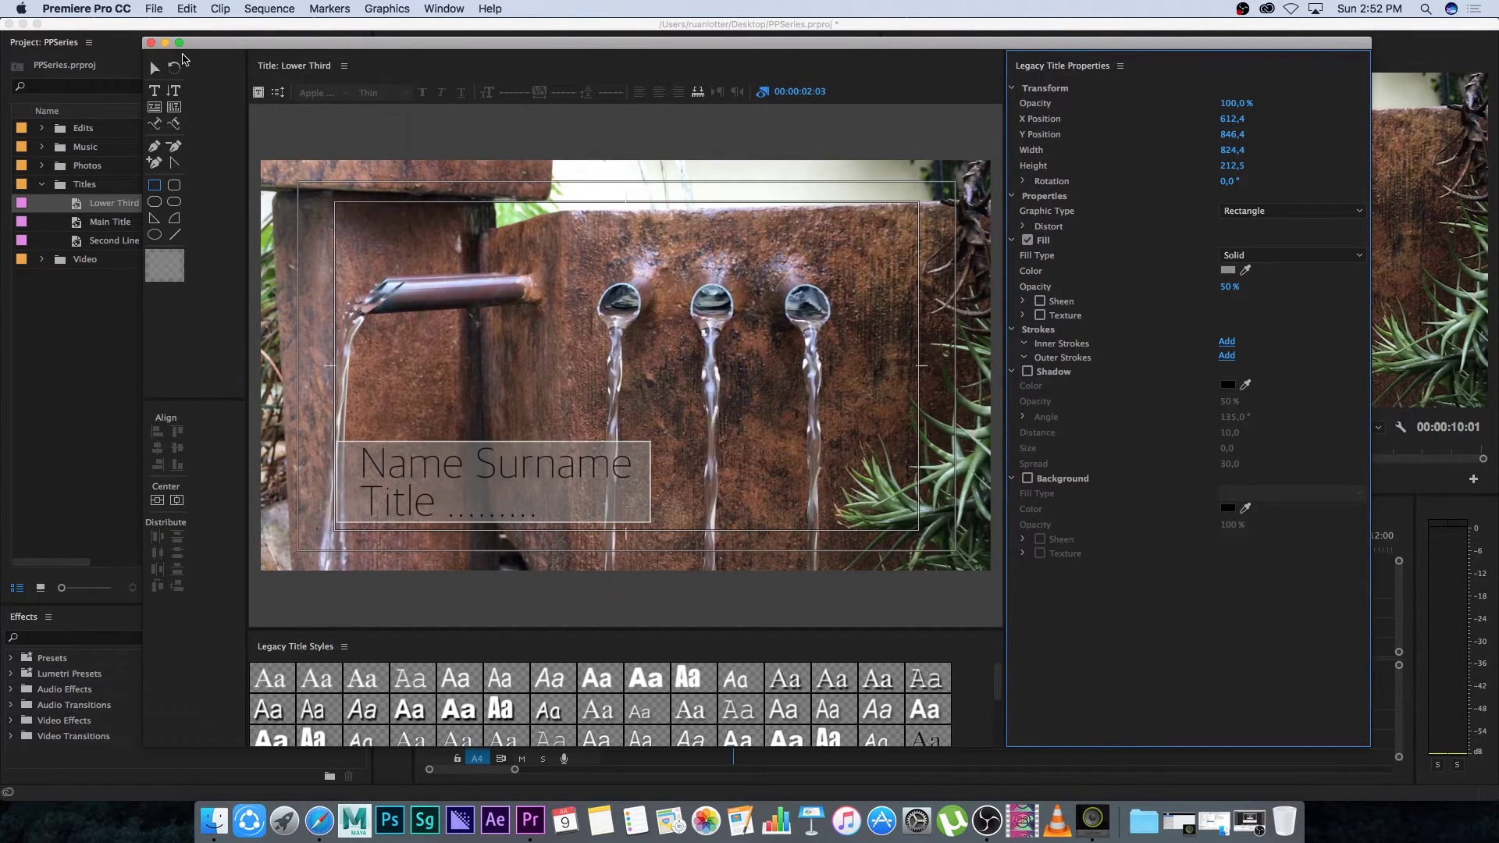
key(super+w)
- Place Lower Third on V2 at the sequence start and set its motion position to 907, 588
drag(114, 204, 602, 625)
drag(730, 550, 751, 549)
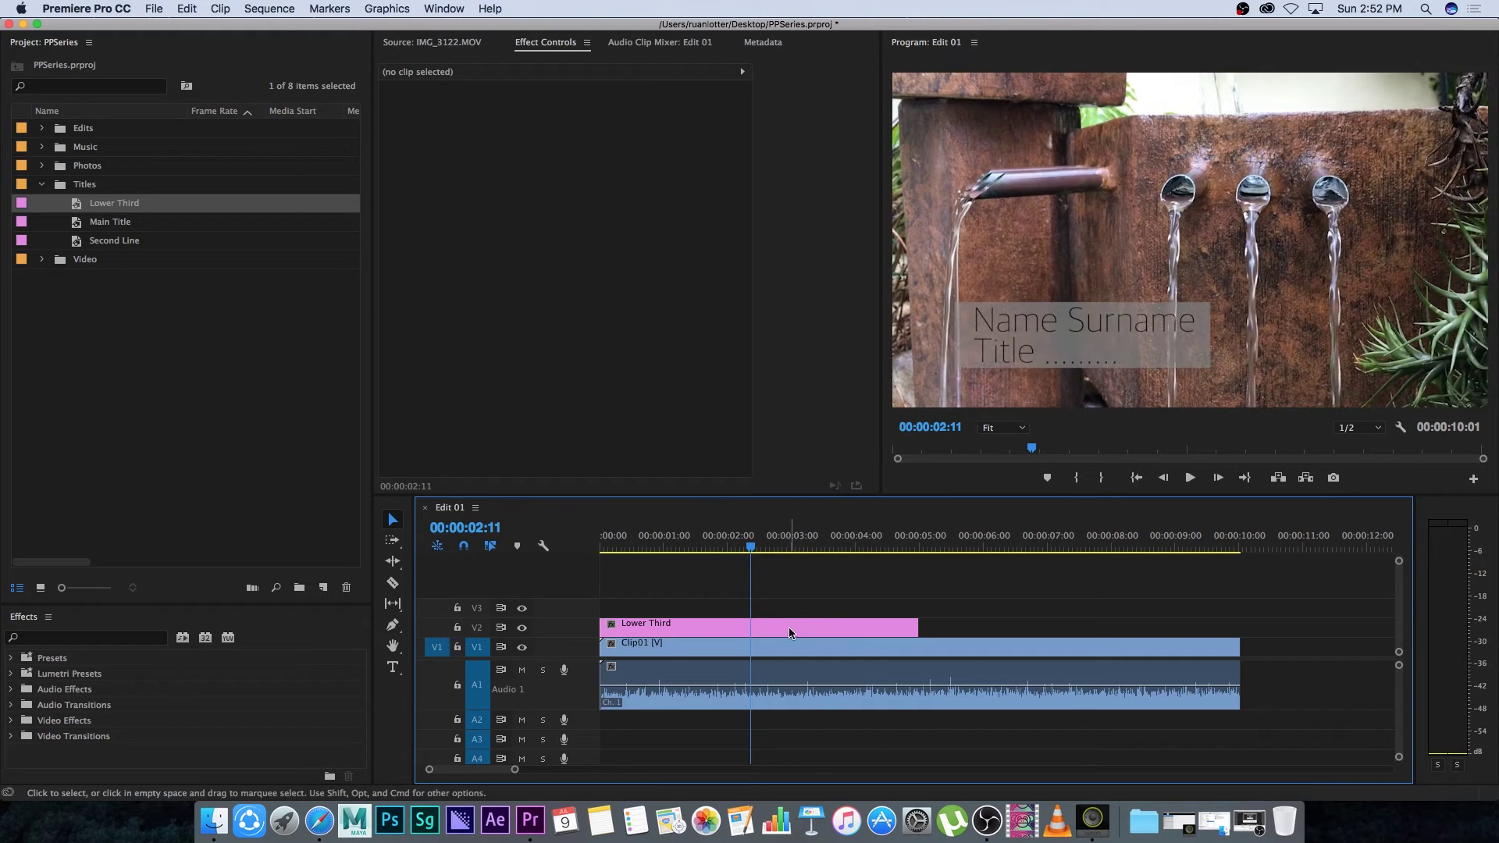
click(789, 626)
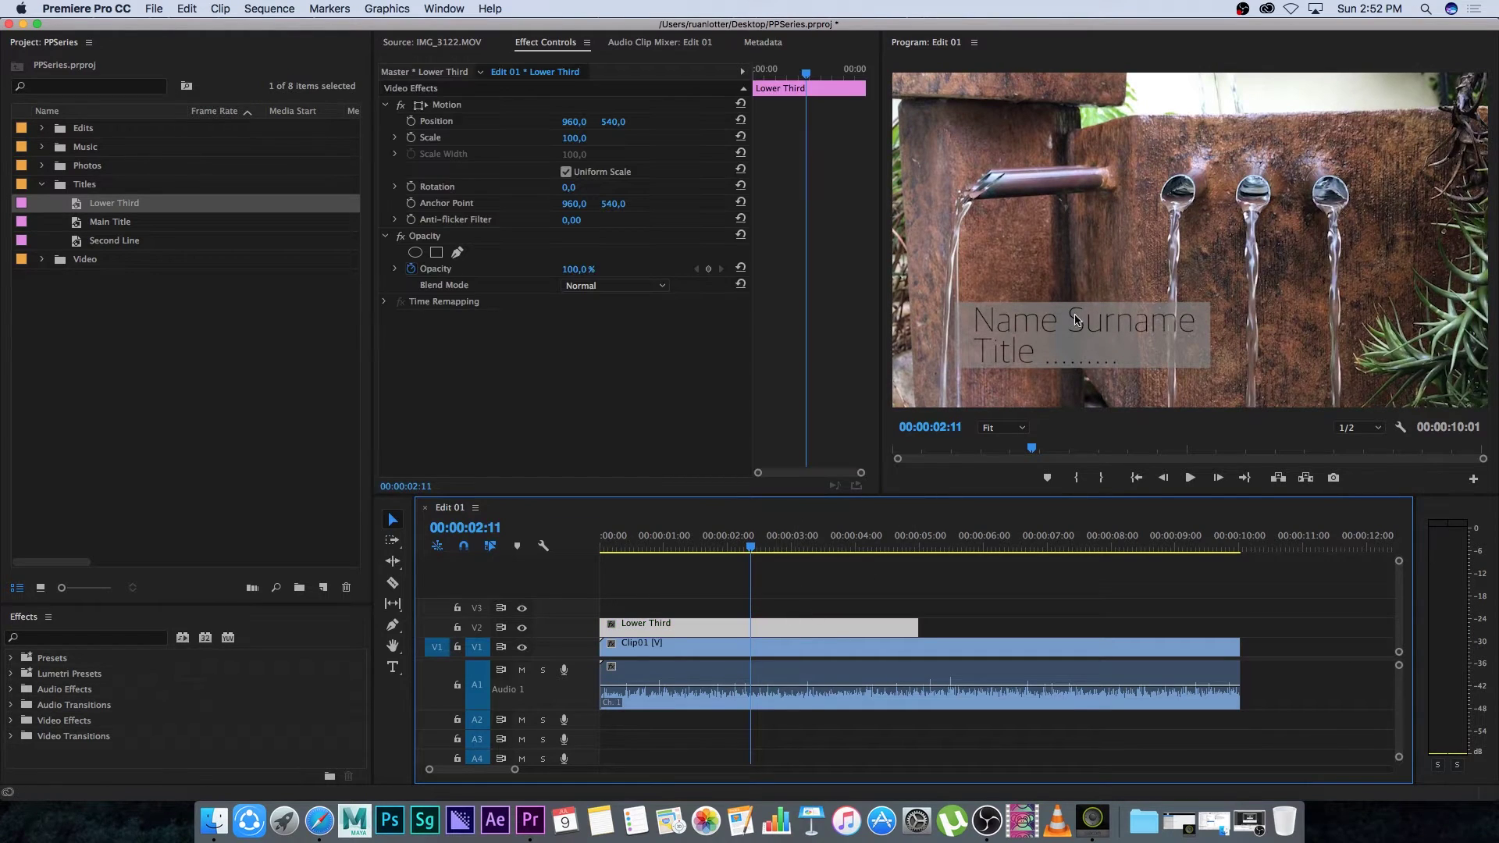
click(793, 611)
click(764, 632)
mouse_move(609, 122)
mouse_down()
mouse_move(646, 123)
mouse_move(615, 123)
mouse_up()
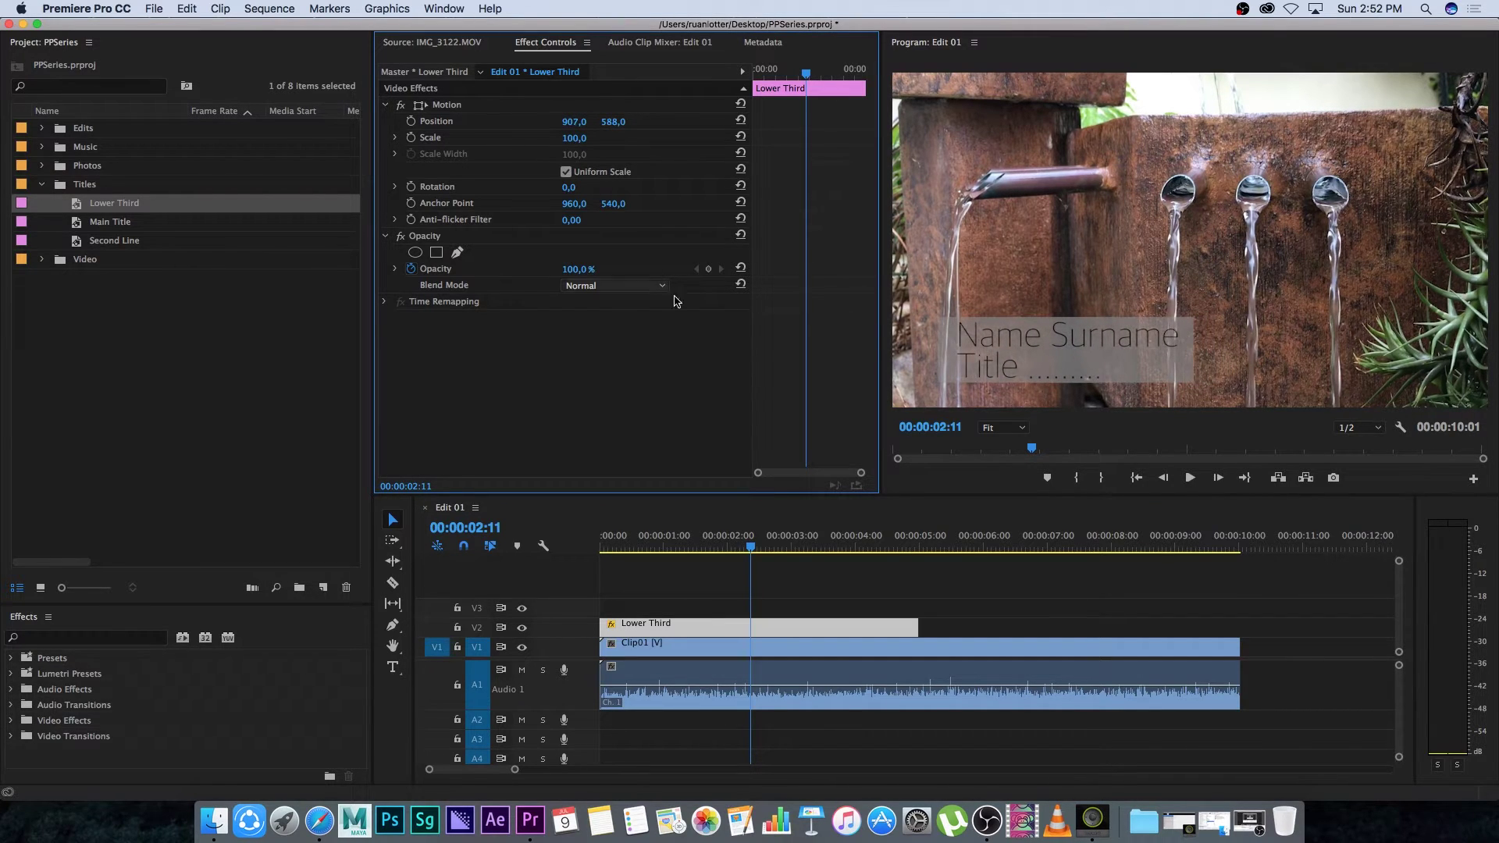
click(764, 562)
- Move Lower Third on V2 to start at about 1.5 seconds and extend its end to about 8.3 seconds
drag(789, 629, 884, 634)
drag(750, 547, 931, 548)
drag(1013, 628, 1134, 628)
drag(933, 549, 778, 548)
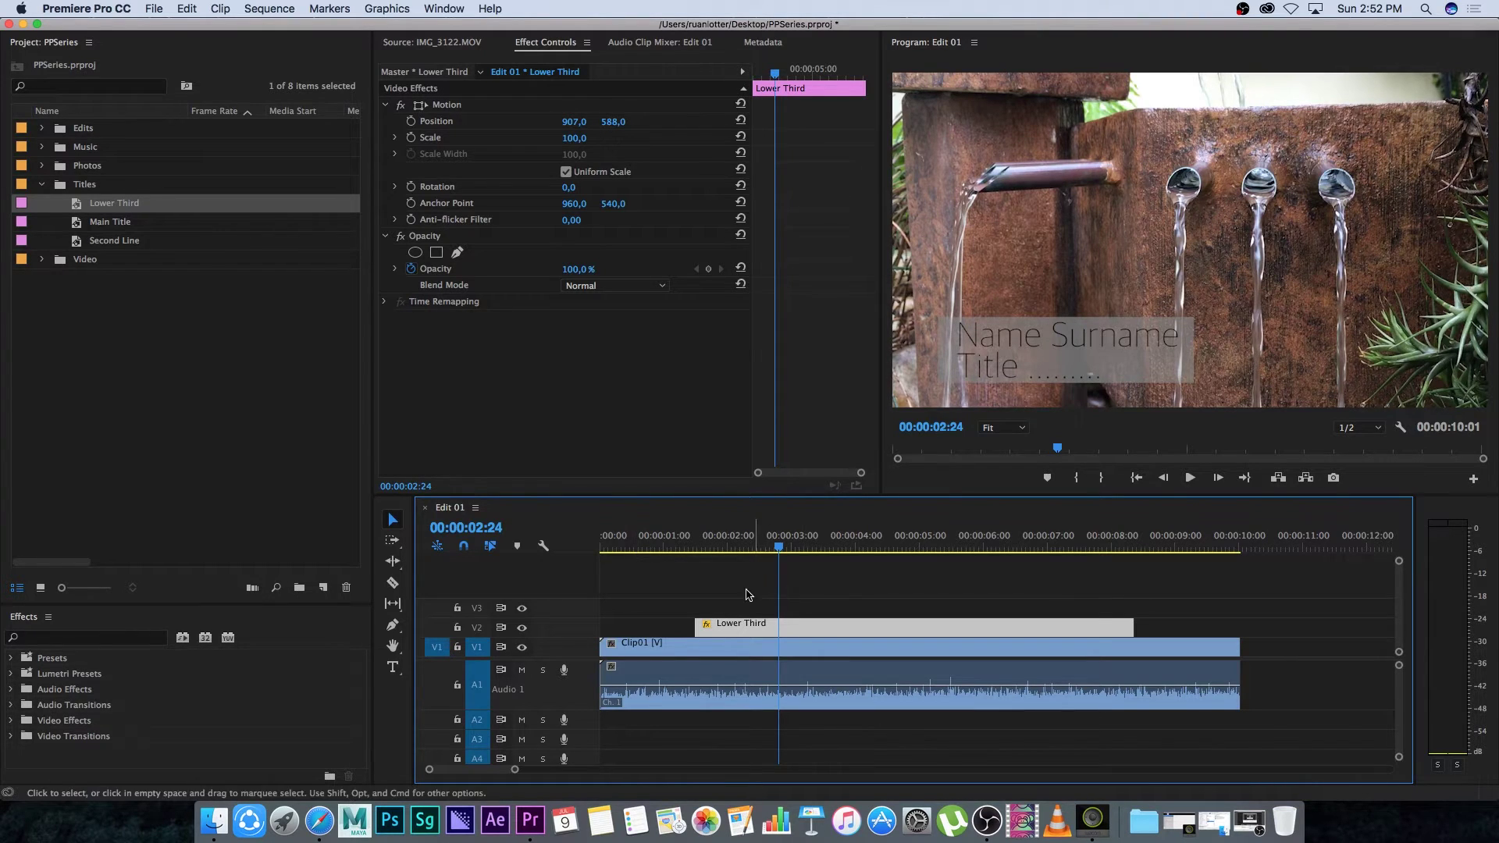
- Apply the default Cross Dissolve to the start and end of Lower Third on V2 and play back both fades
right_click(700, 626)
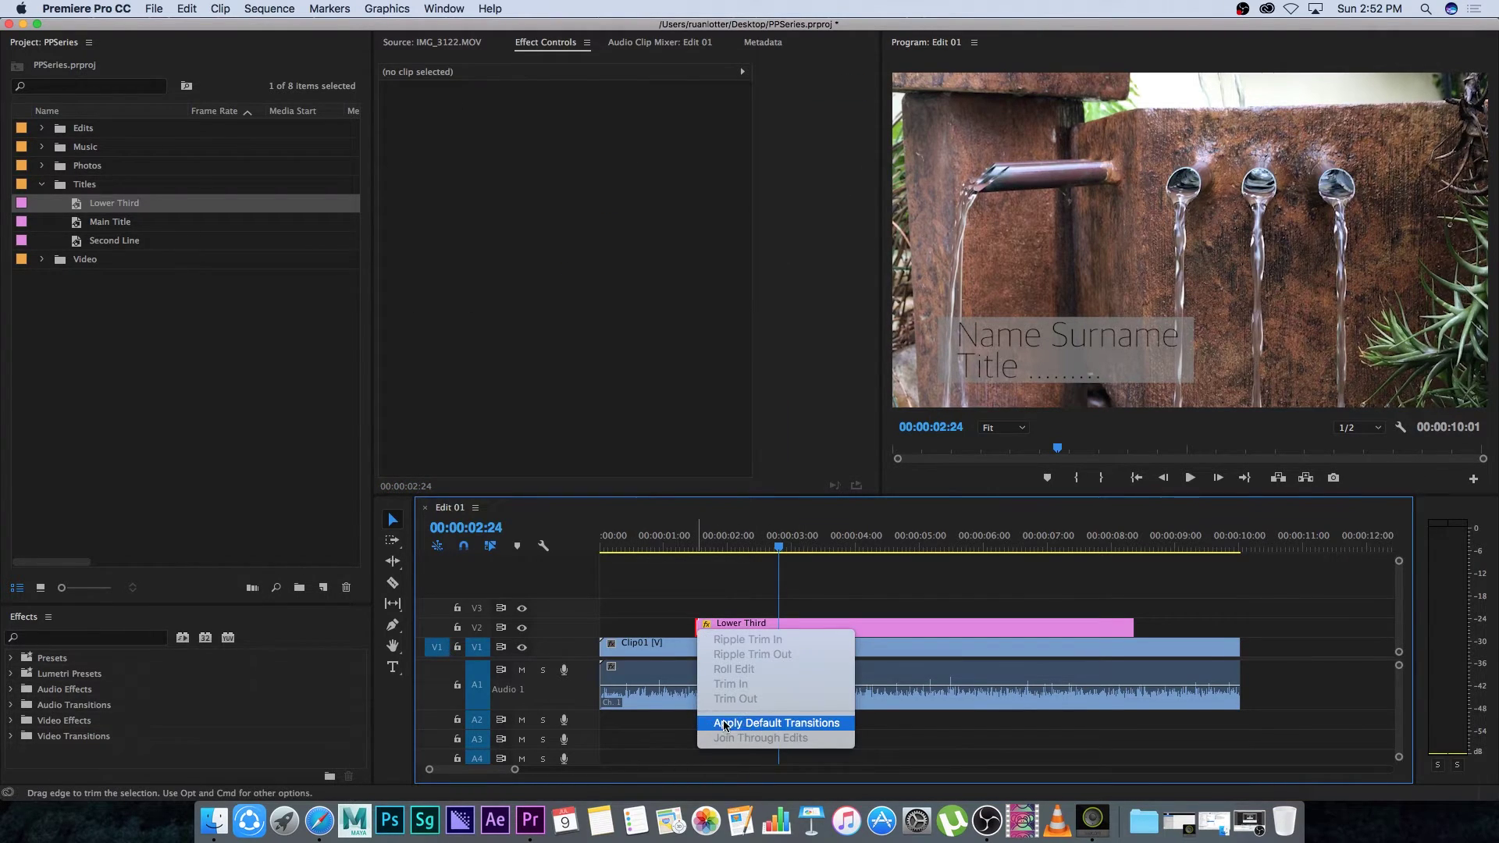
click(782, 725)
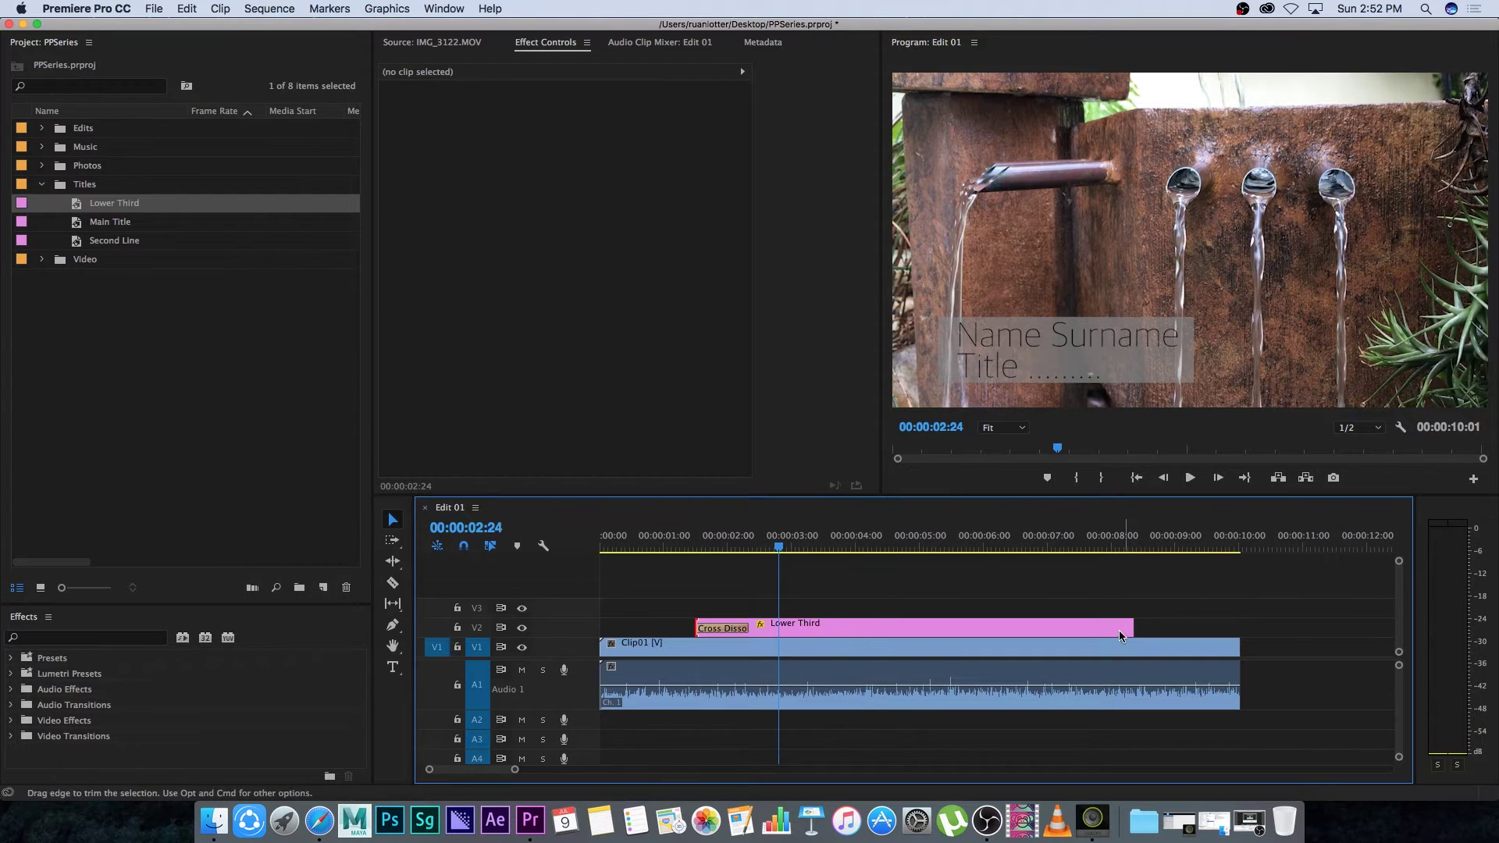
right_click(1129, 630)
click(1193, 725)
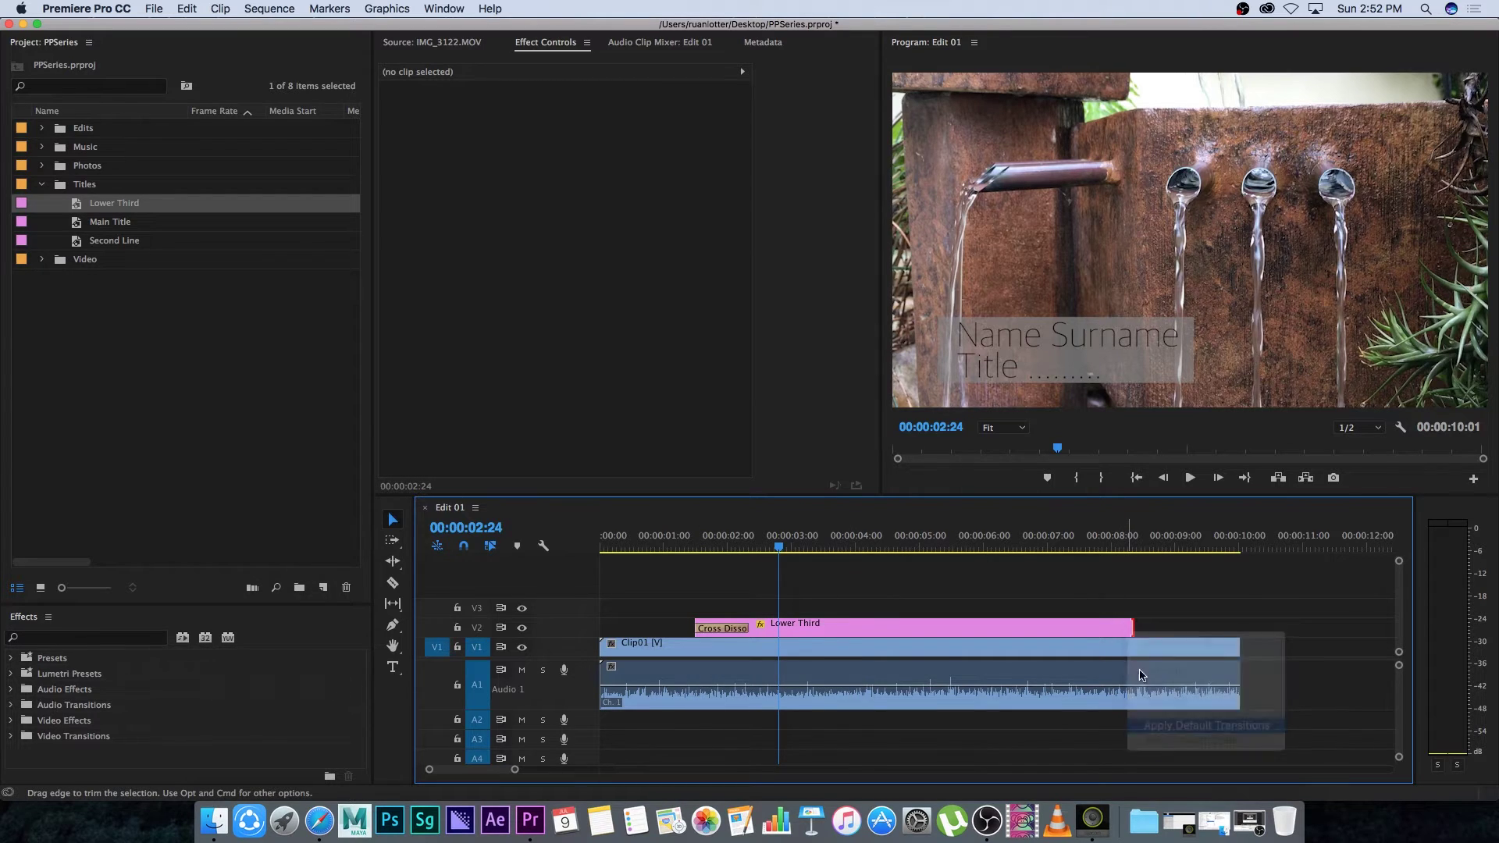
click(665, 539)
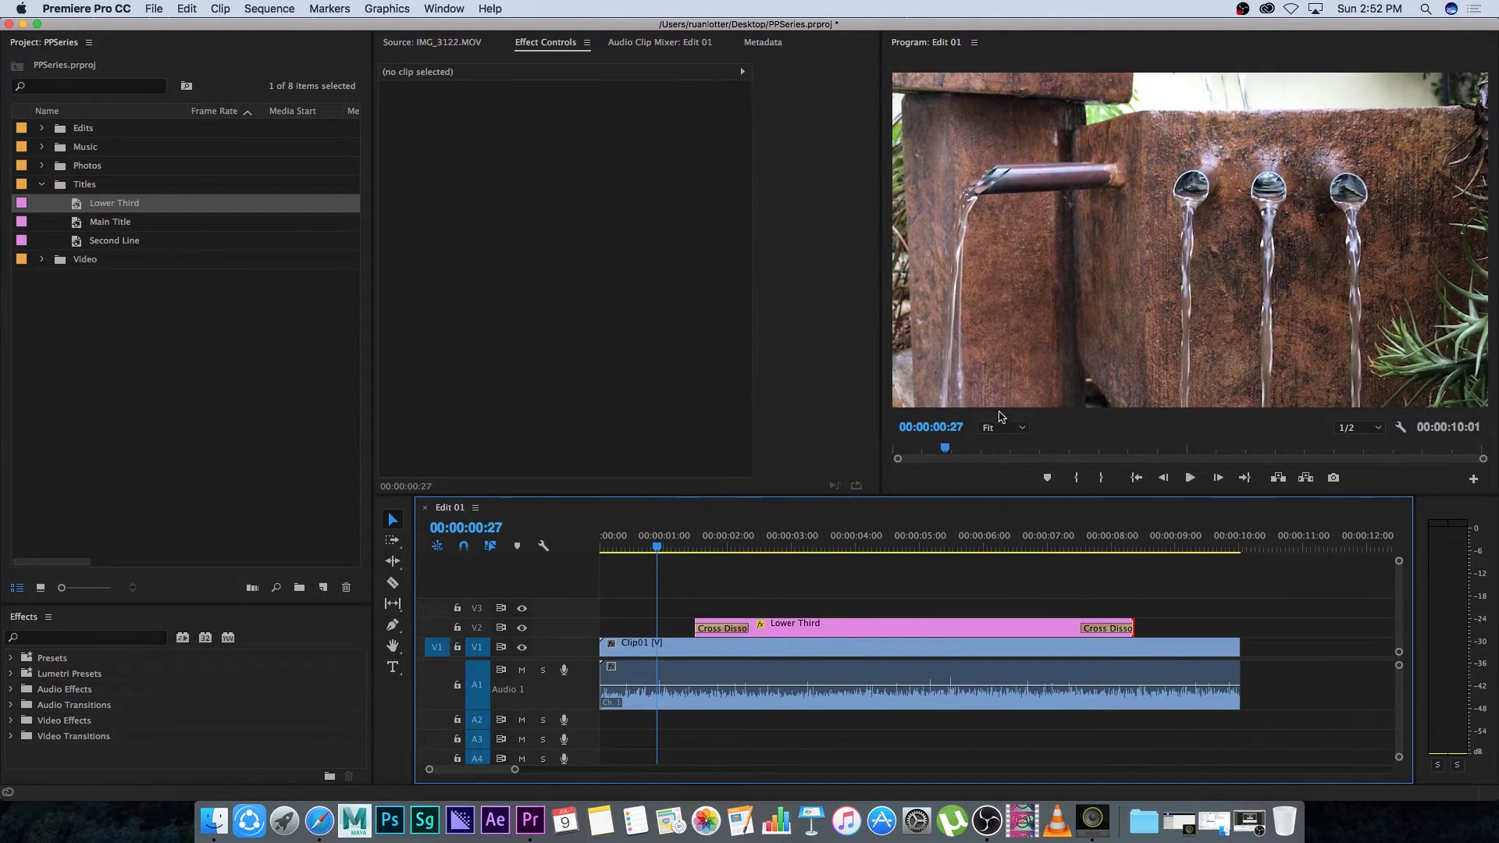
key(space)
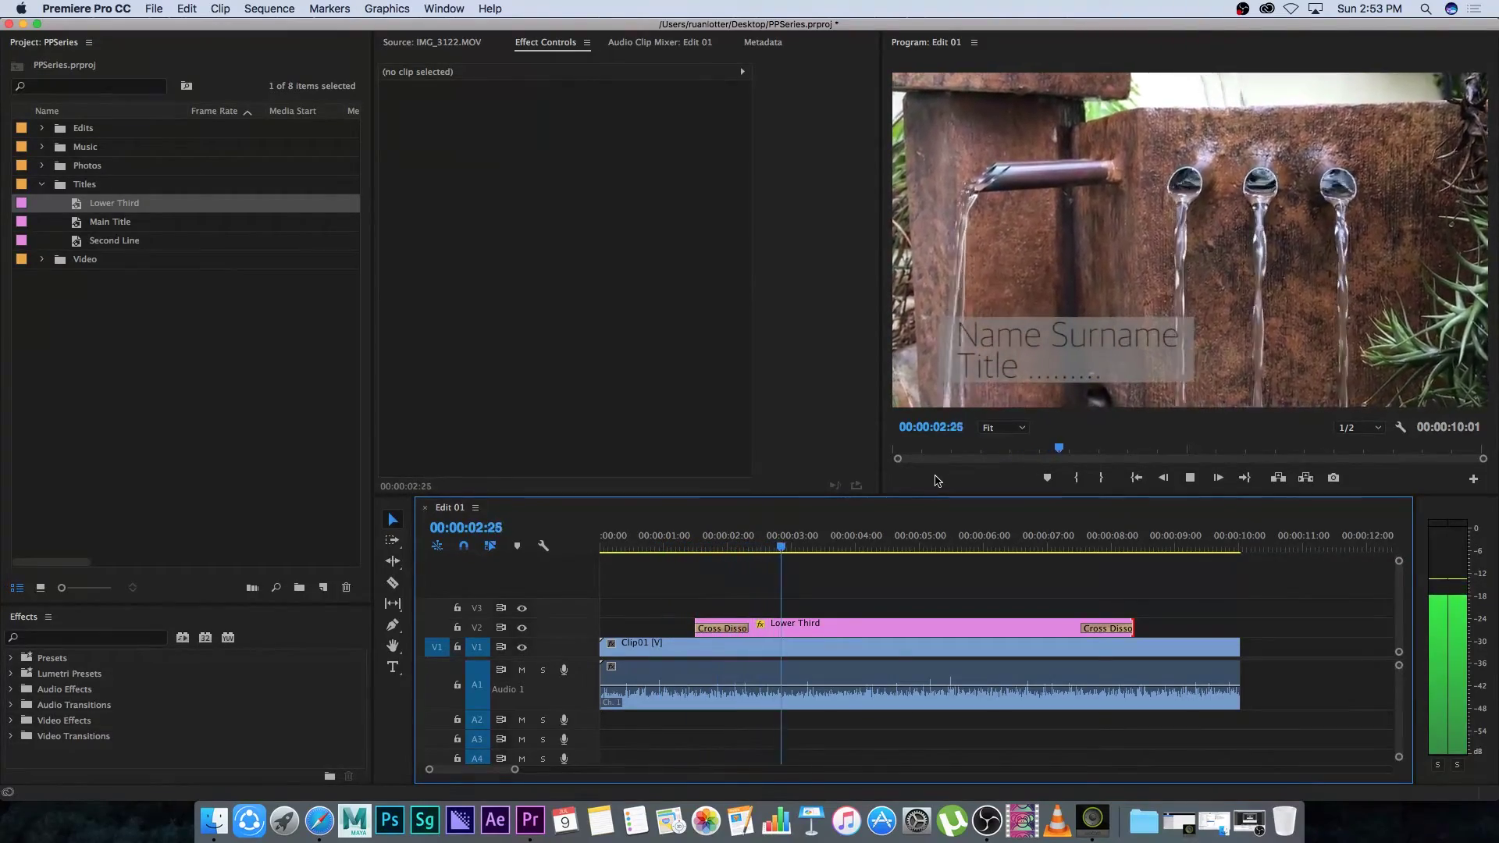
click(1043, 545)
key(space)
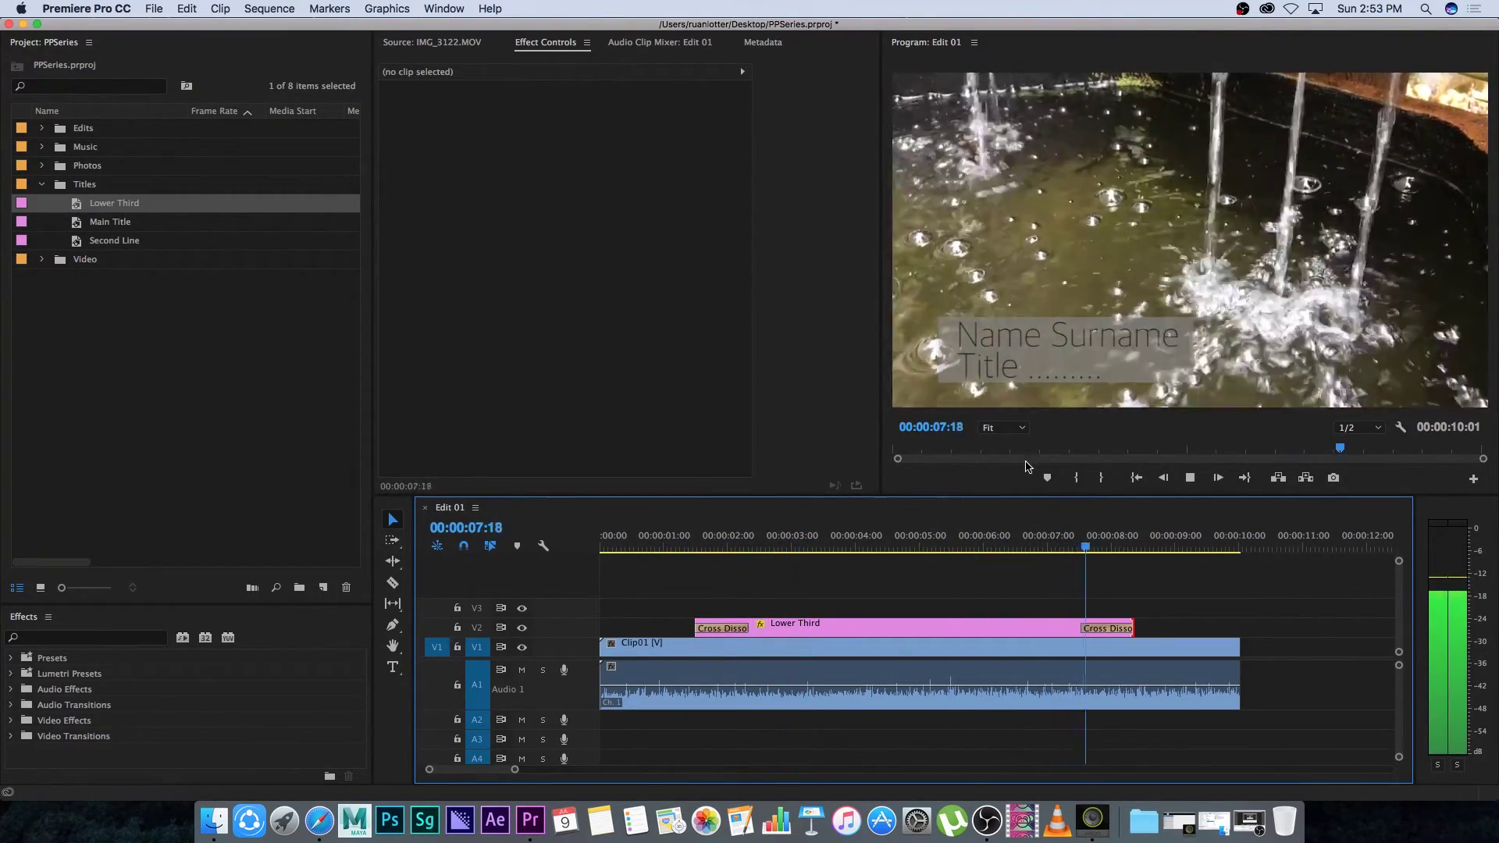
- Set Lower Third's motion scale to 75 and position to 666, 695, and play back the title from before its fade-in
click(928, 545)
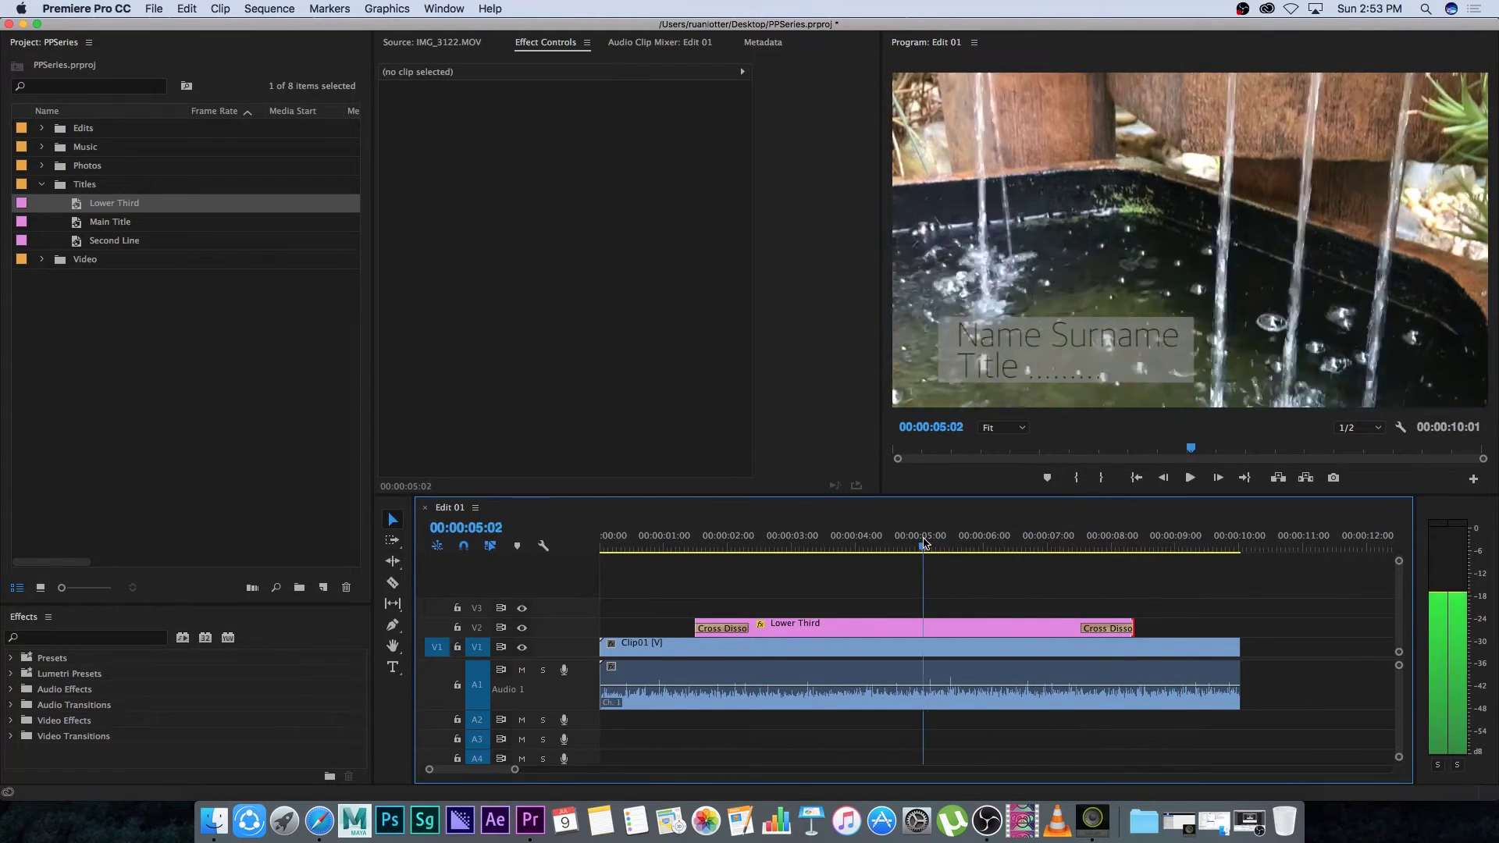
click(929, 627)
drag(586, 150, 636, 122)
drag(825, 546, 649, 546)
key(space)
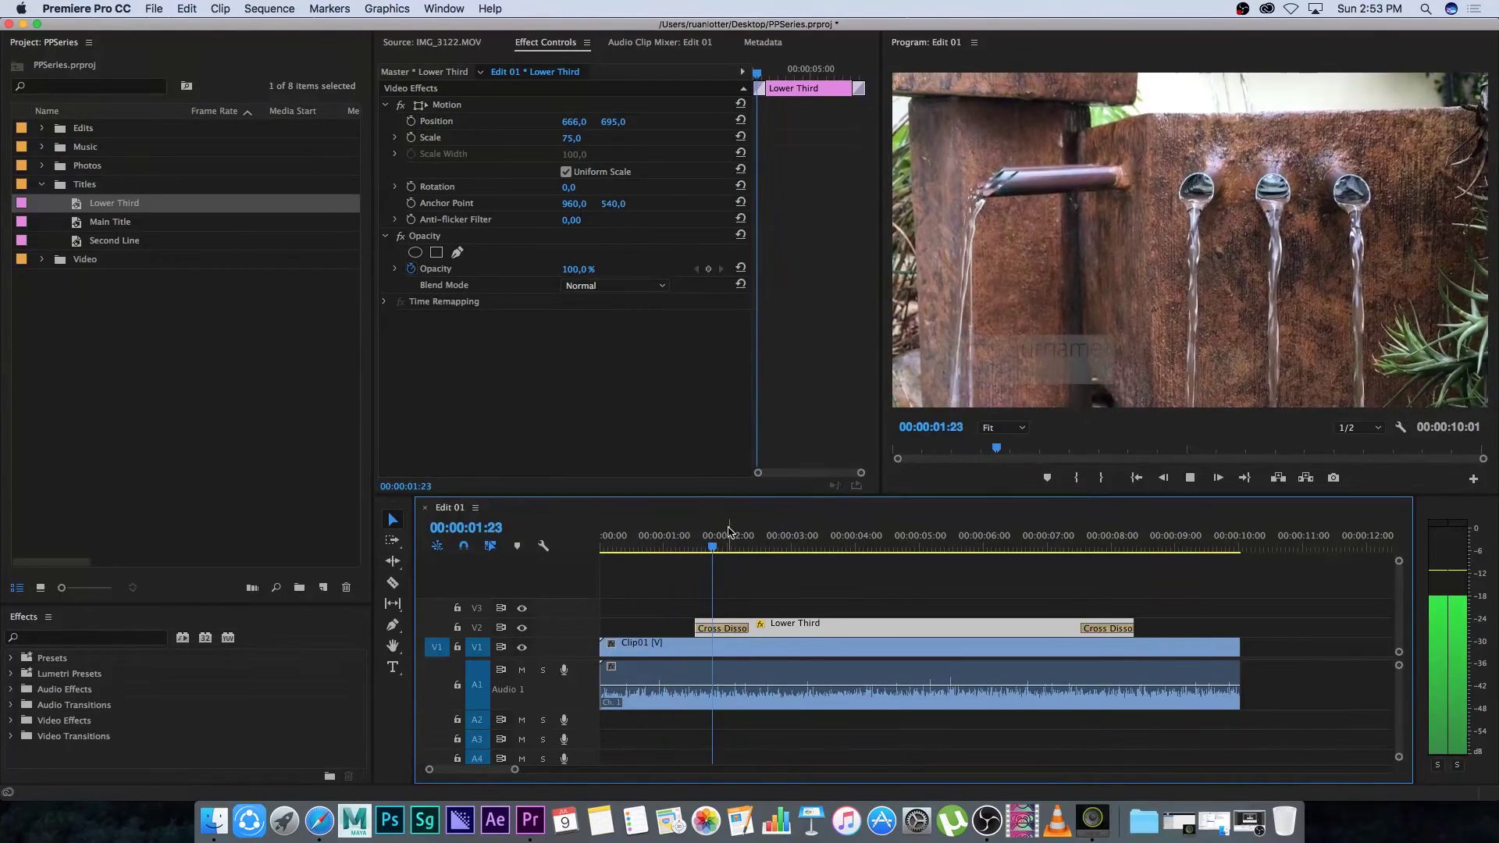
key(space)
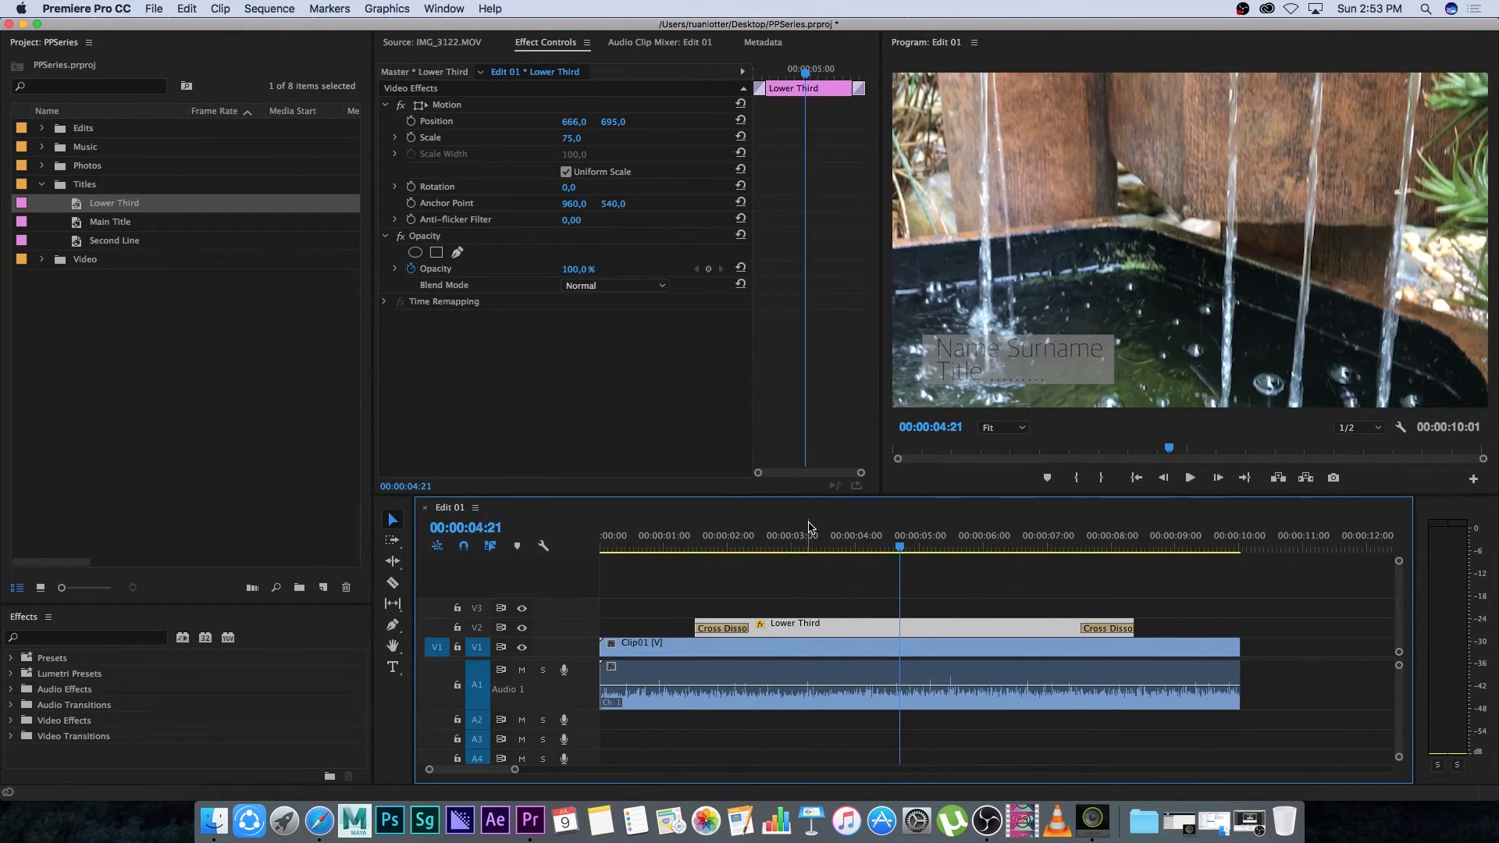